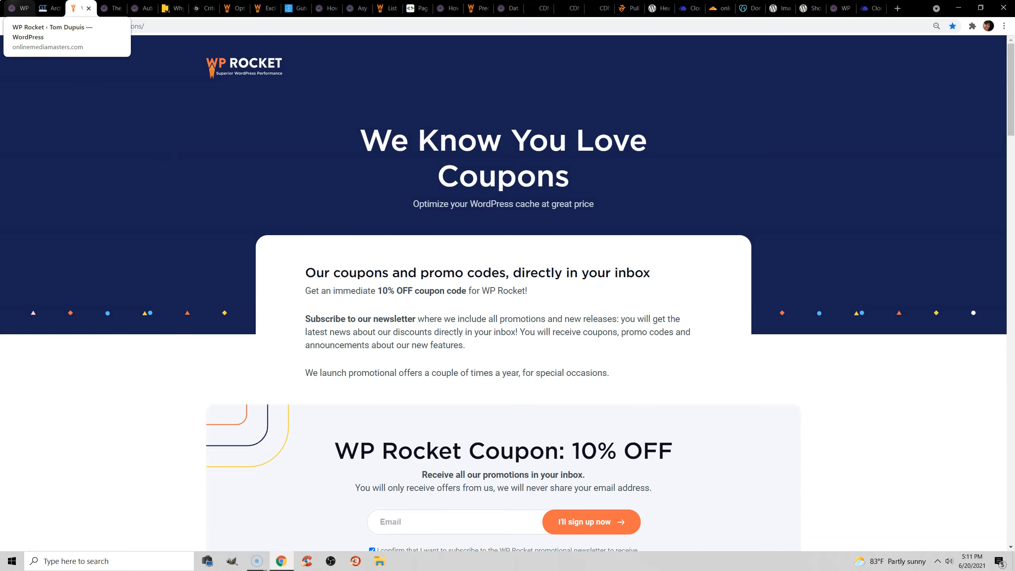
# Check the RocketCDN section on the WP Rocket dashboard and read the comments in the first CDN feedback screenshot.
pyautogui.click(18, 8)
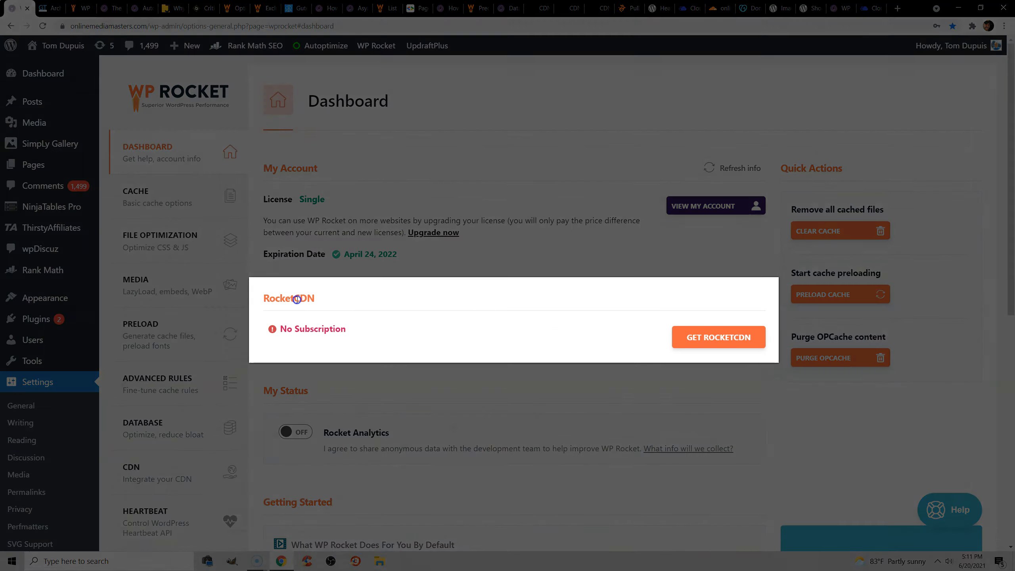
pyautogui.doubleClick(293, 298)
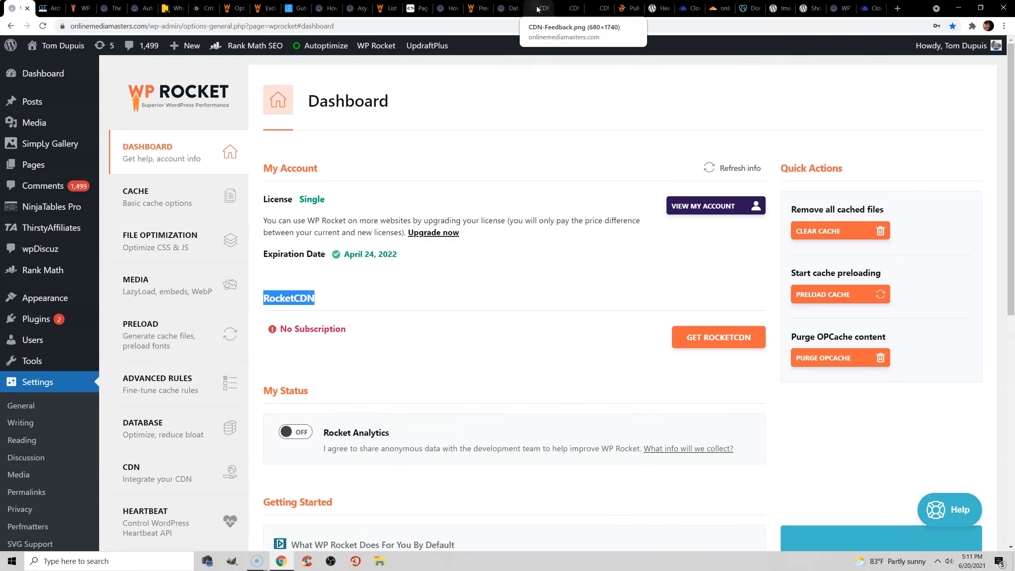
pyautogui.click(539, 8)
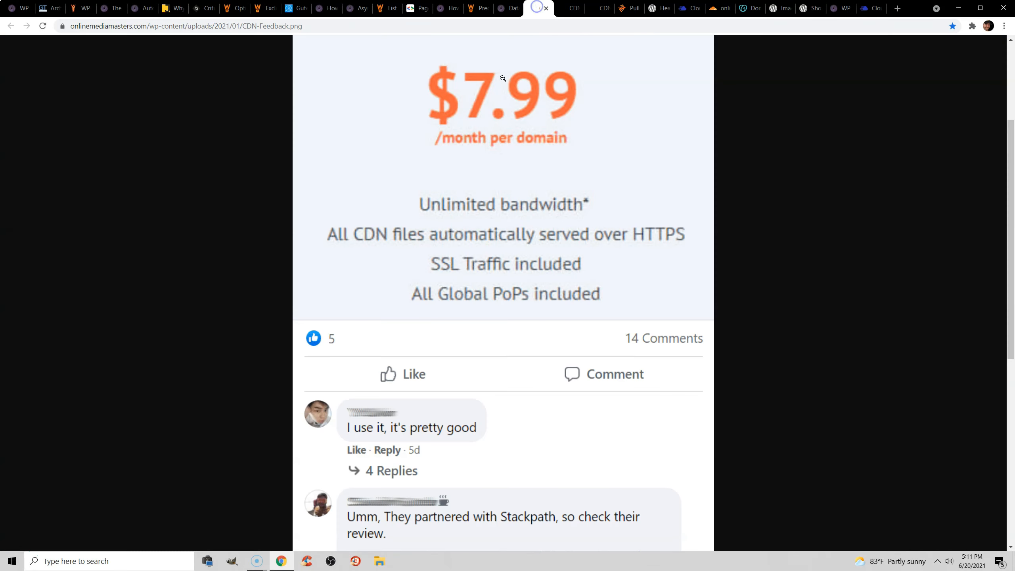
pyautogui.scroll(-5, 464, 207)
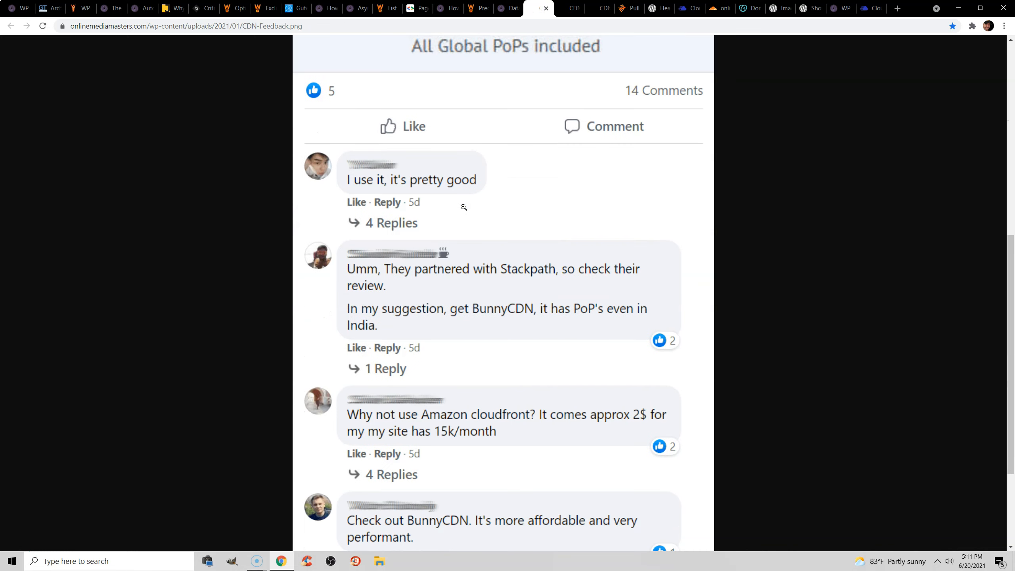
pyautogui.scroll(-3, 463, 207)
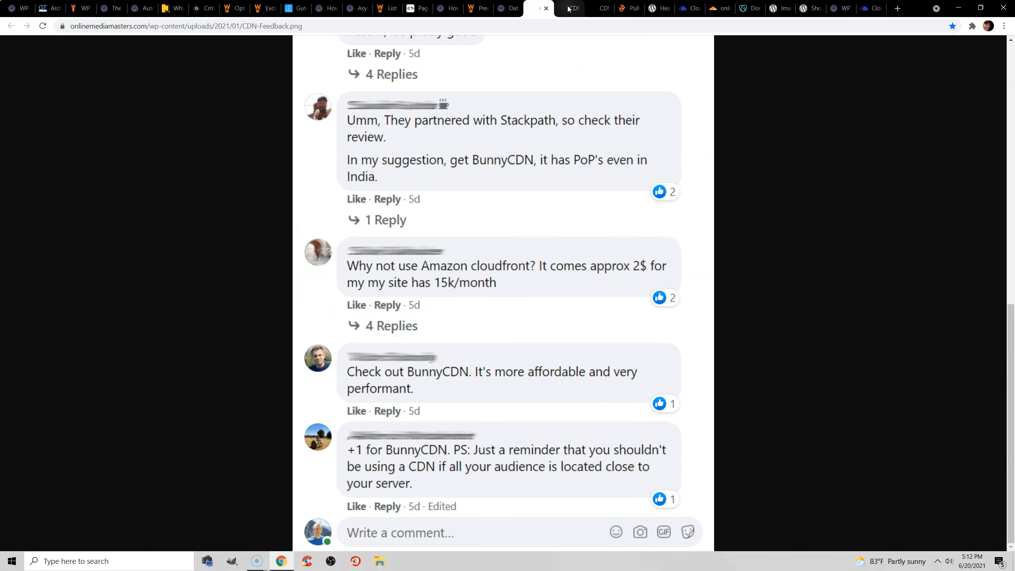
# Read the Facebook comments recommending CDN providers in the second CDN feedback screenshot.
pyautogui.click(570, 8)
pyautogui.scroll(-5, 505, 157)
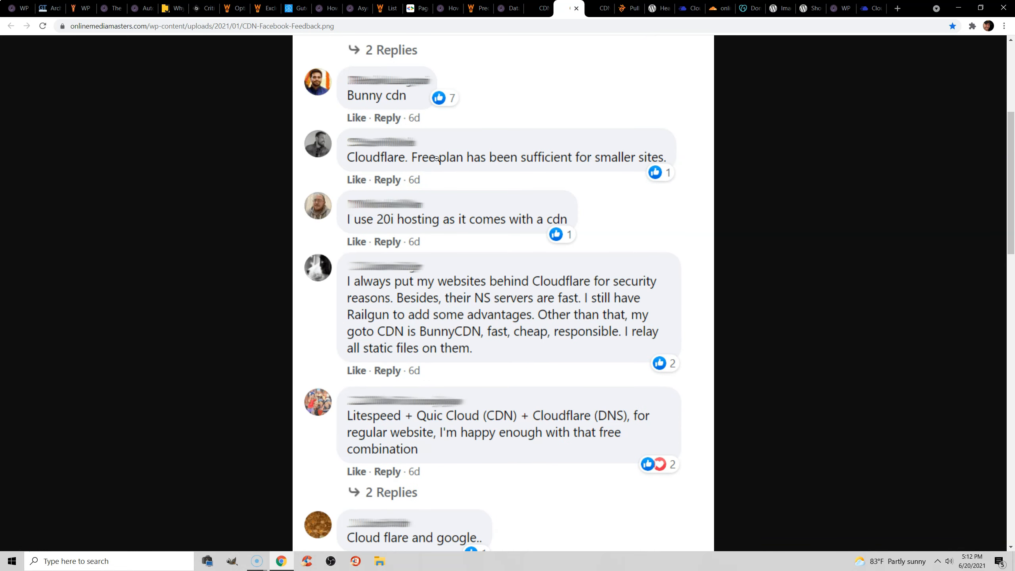
pyautogui.scroll(-7, 496, 242)
pyautogui.scroll(-7, 515, 242)
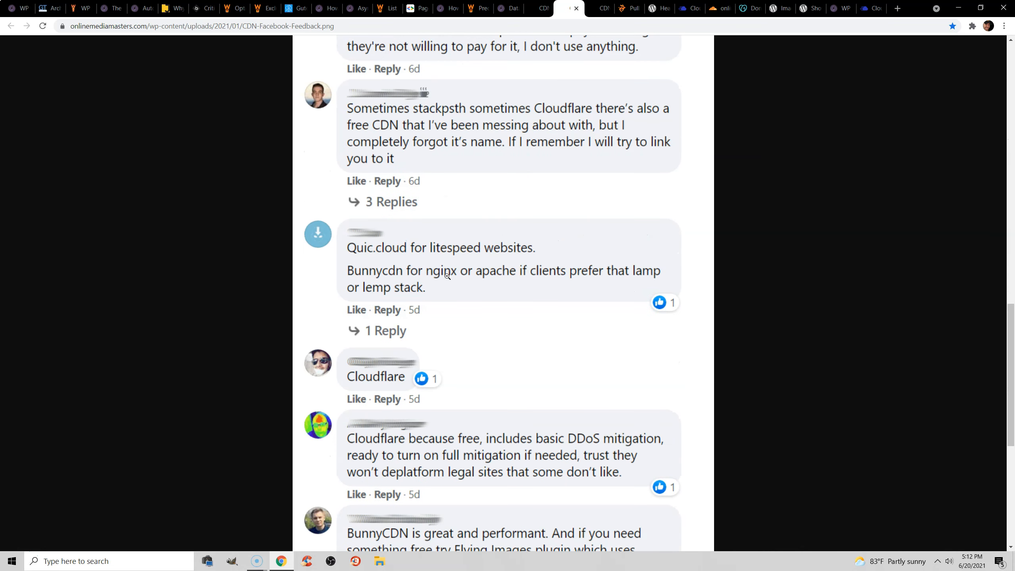
# Return to the WP Rocket dashboard and review the RocketCDN section and the Quick Actions.
pyautogui.click(18, 8)
pyautogui.doubleClick(282, 296)
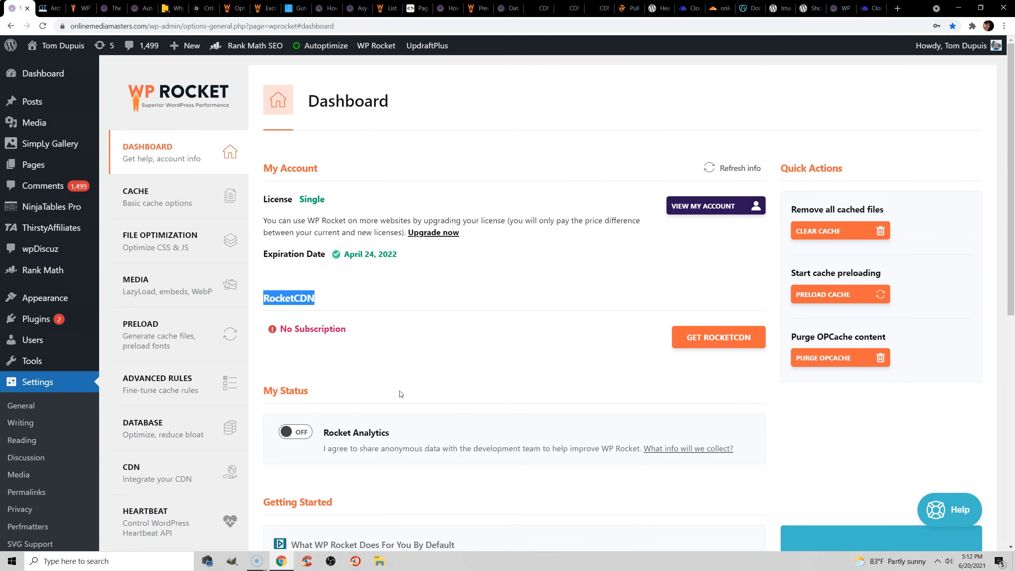
pyautogui.click(399, 393)
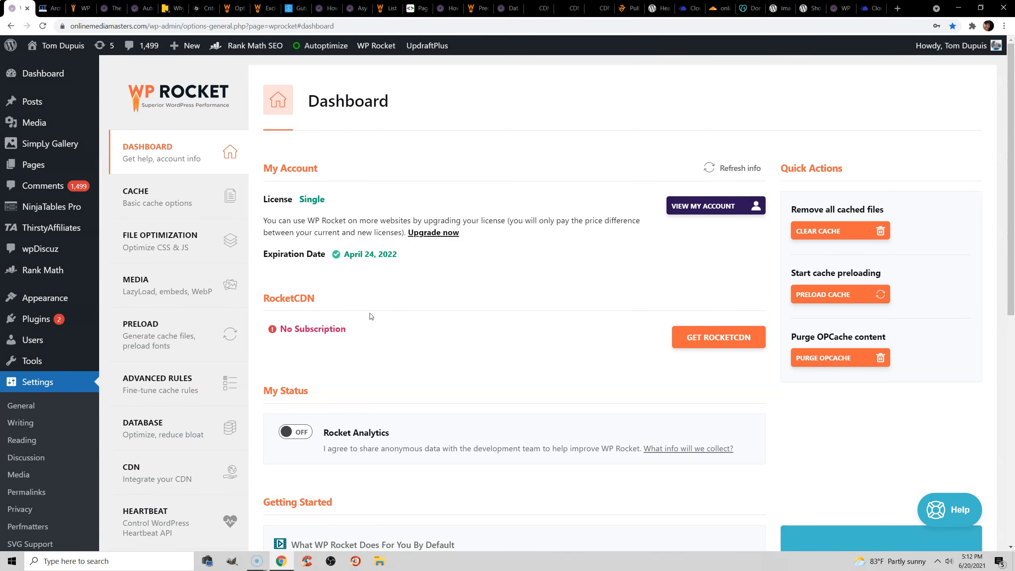
# Open WP Rocket's Cache settings and review the Mobile Cache and User Cache options with their descriptions.
pyautogui.click(182, 190)
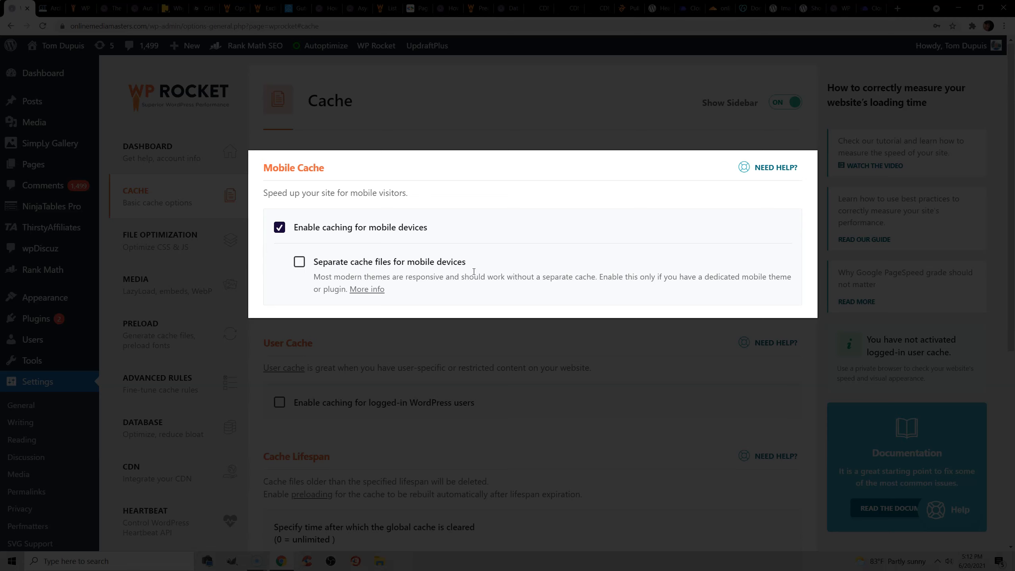
pyautogui.moveTo(600, 276); pyautogui.dragTo(340, 288)
pyautogui.click(340, 290)
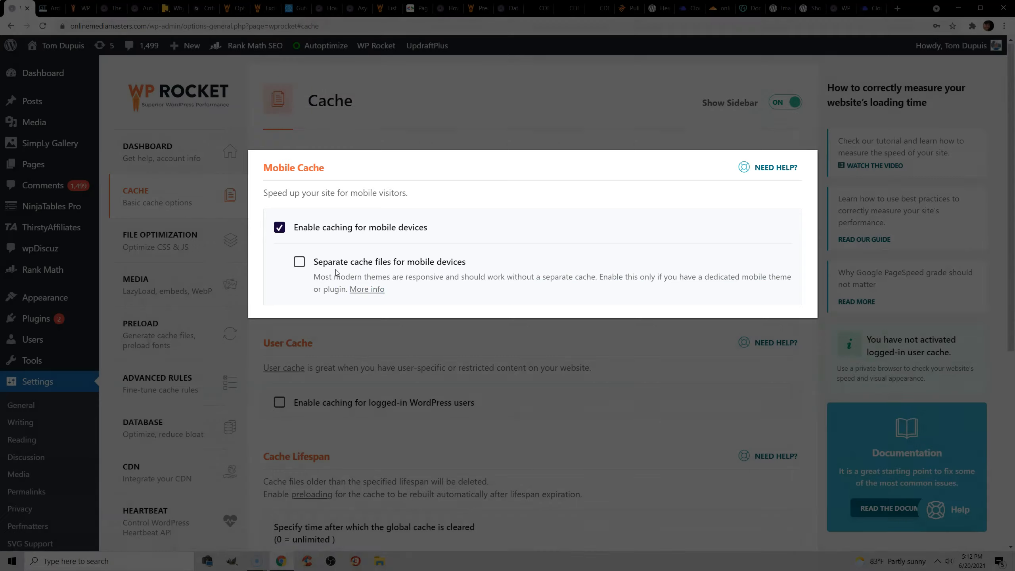
pyautogui.scroll(-2, 355, 272)
pyautogui.scroll(-1, 356, 272)
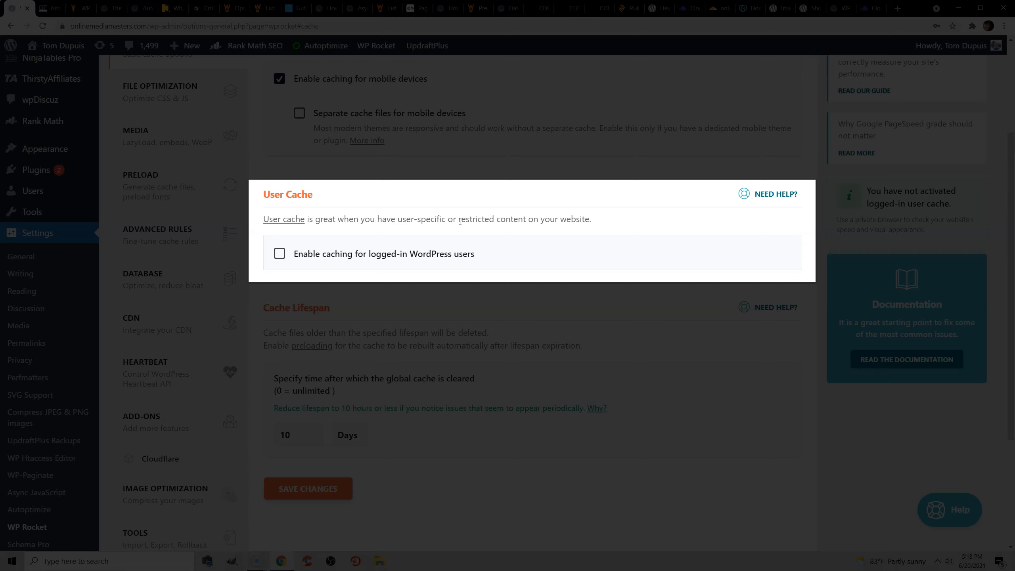
pyautogui.moveTo(459, 221); pyautogui.dragTo(591, 221)
pyautogui.click(585, 222)
# Try higher and lower values for the Cache Lifespan and bring it back to 10 days.
pyautogui.scroll(-1, 513, 250)
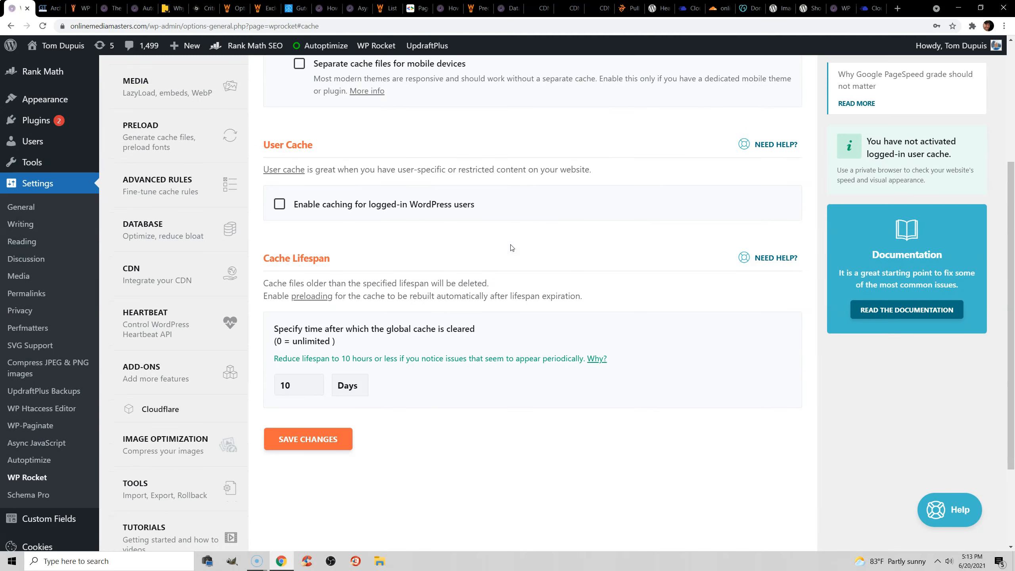
pyautogui.scroll(-1, 512, 248)
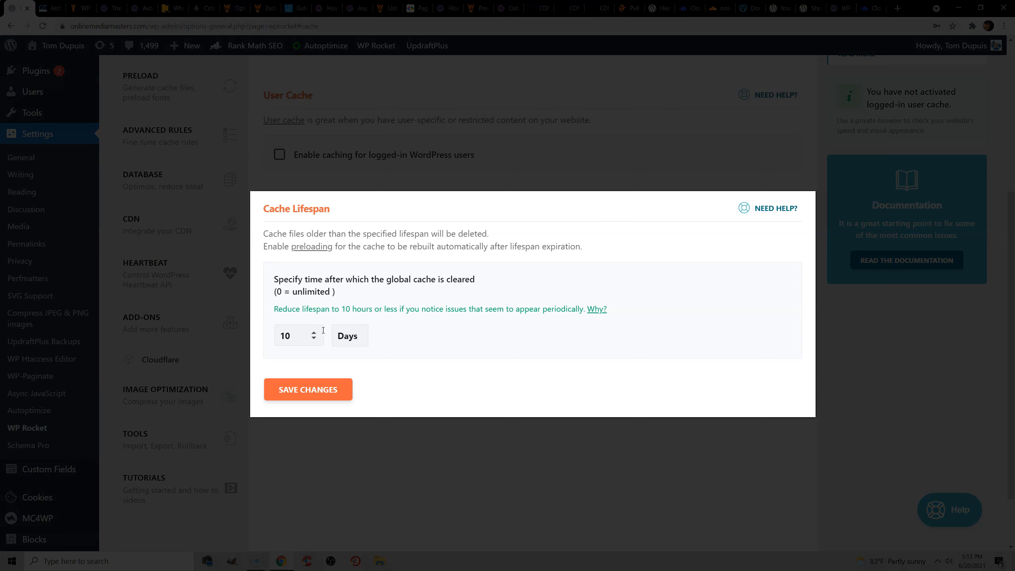
pyautogui.click(315, 333)
pyautogui.click(315, 332)
pyautogui.click(315, 333)
pyautogui.click(314, 332)
pyautogui.click(315, 333)
pyautogui.click(315, 333)
pyautogui.click(315, 333)
pyautogui.click(315, 333)
pyautogui.click(314, 333)
pyautogui.click(315, 332)
pyautogui.click(314, 332)
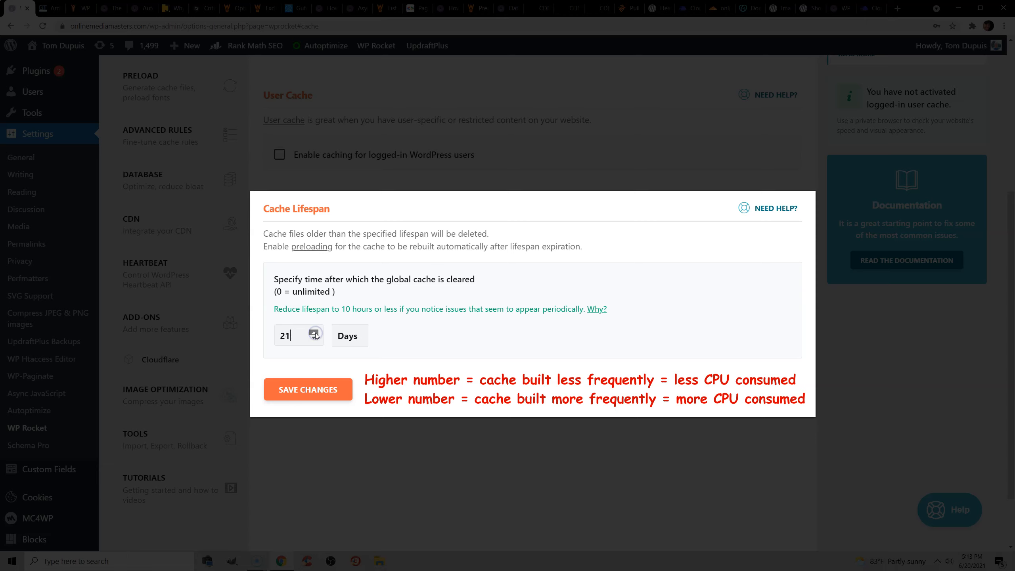
pyautogui.click(315, 333)
pyautogui.click(314, 333)
pyautogui.click(314, 333)
pyautogui.click(314, 338)
pyautogui.click(315, 338)
pyautogui.click(314, 339)
pyautogui.click(315, 338)
pyautogui.click(314, 338)
pyautogui.click(314, 338)
pyautogui.click(315, 338)
pyautogui.click(315, 338)
pyautogui.click(314, 338)
pyautogui.click(314, 339)
pyautogui.click(314, 338)
pyautogui.click(314, 338)
pyautogui.click(314, 338)
pyautogui.click(314, 339)
pyautogui.click(314, 339)
pyautogui.click(314, 338)
pyautogui.click(315, 333)
pyautogui.click(315, 333)
pyautogui.click(314, 334)
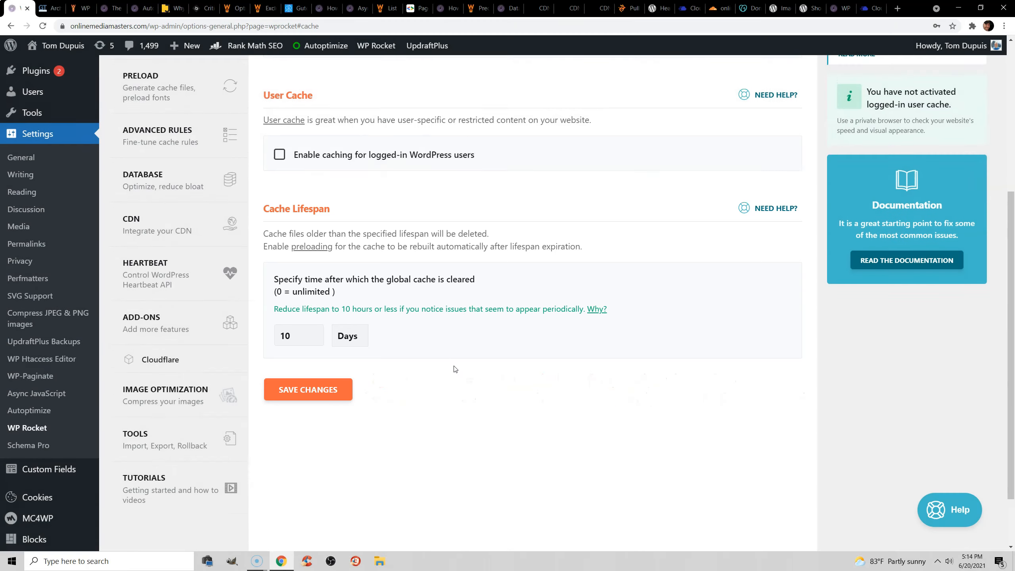
# Open WP Rocket's File Optimization settings and review the JavaScript and CSS options in the Autoptimize settings.
pyautogui.scroll(5, 455, 362)
pyautogui.click(168, 245)
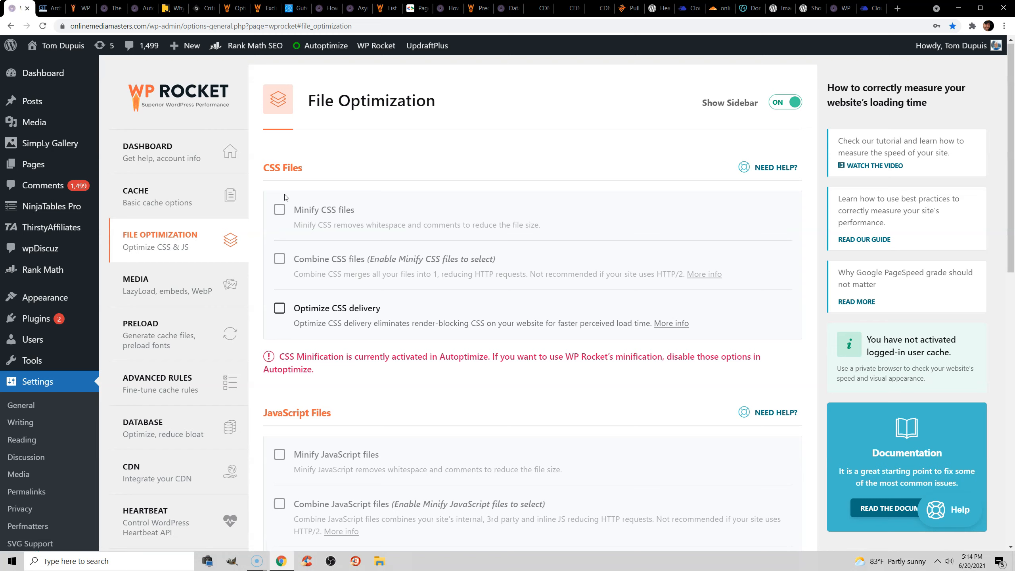
pyautogui.click(142, 8)
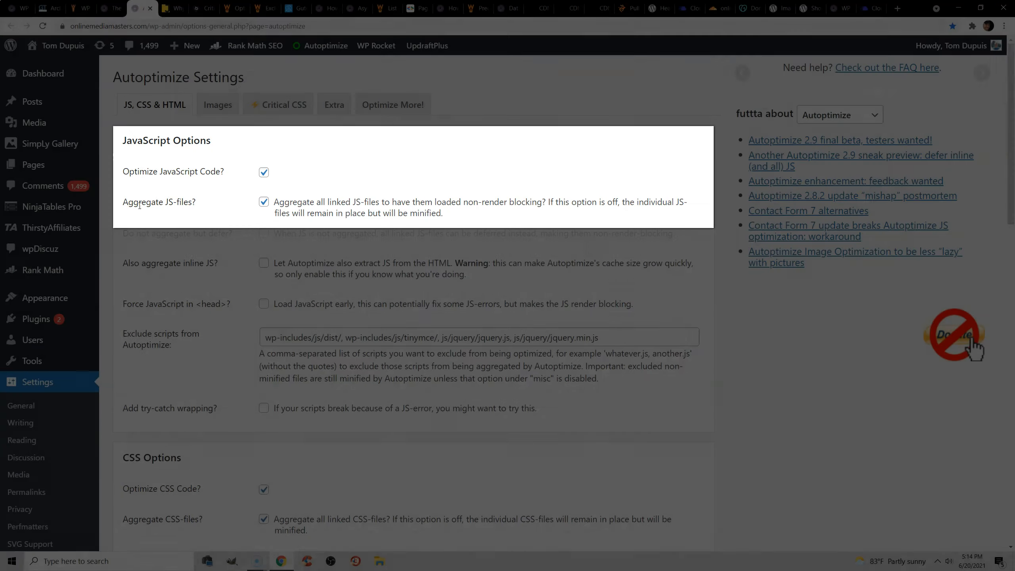
pyautogui.scroll(-2, 176, 194)
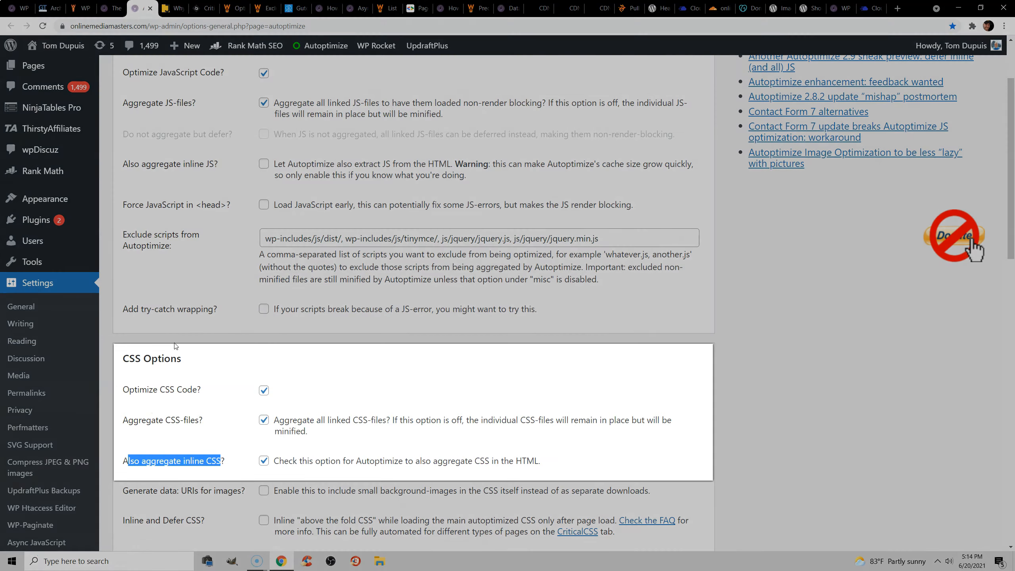
pyautogui.click(158, 386)
pyautogui.scroll(-1, 159, 390)
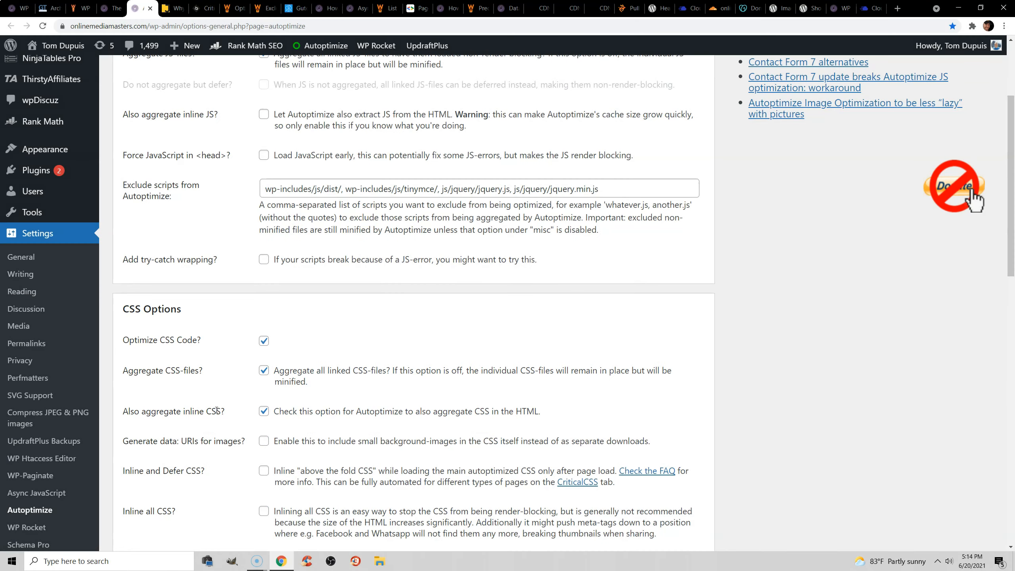
pyautogui.scroll(3, 247, 372)
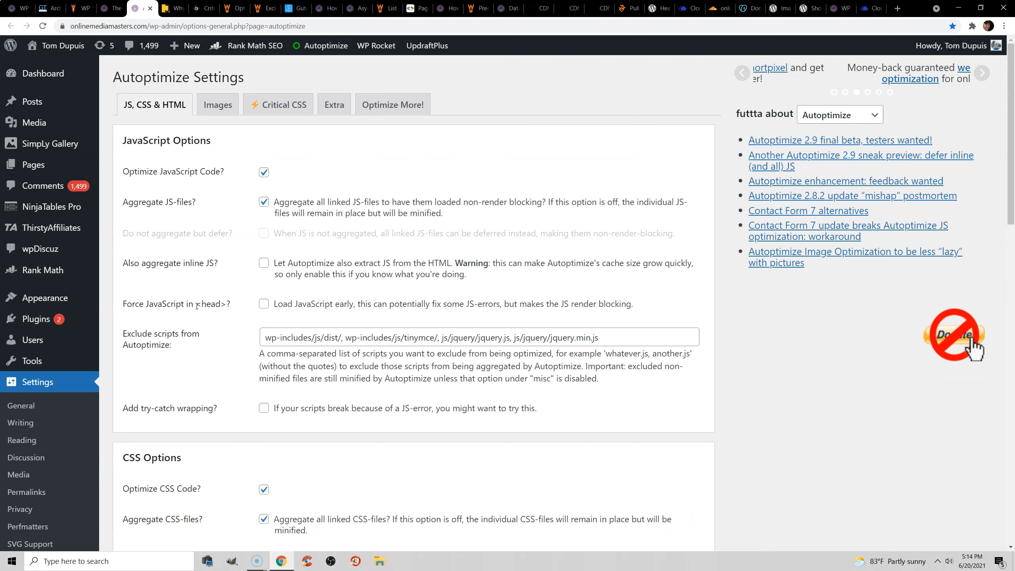
# Check WP Rocket's CSS minify and combine options and read the WPJohnny article's advice on combining CSS/JS for small sites.
pyautogui.hotkey('ctrl', '1')
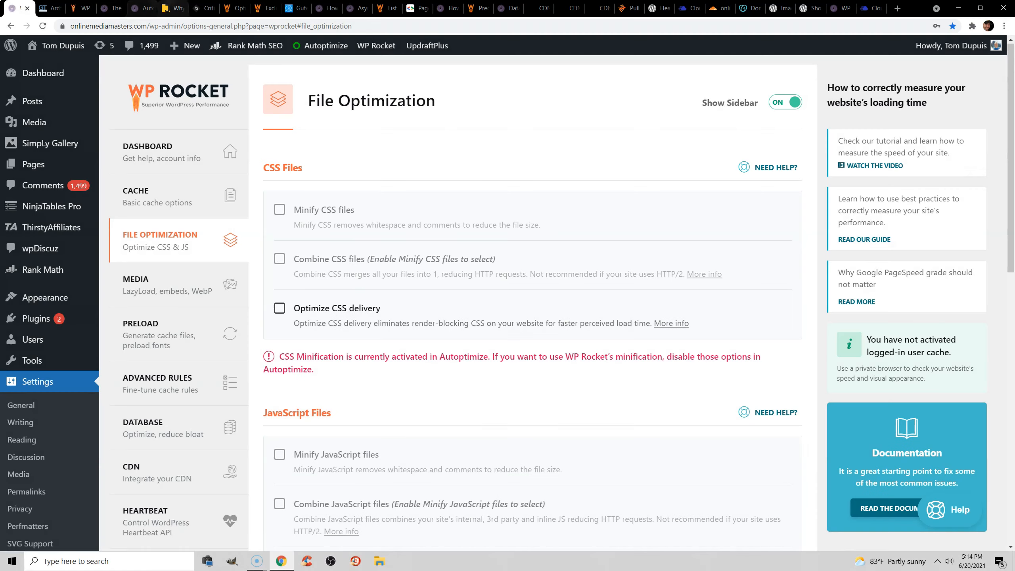
pyautogui.click(171, 8)
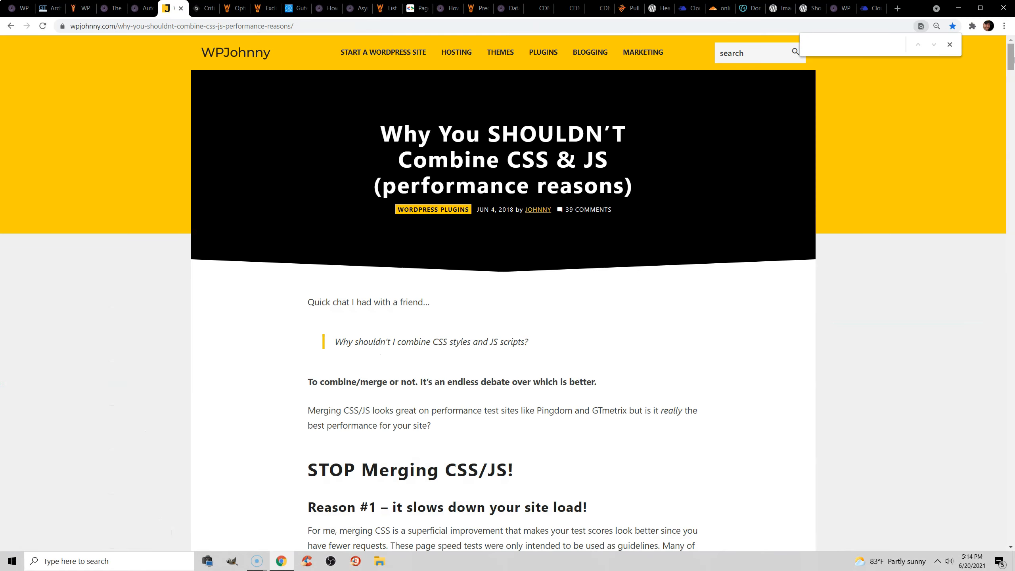
pyautogui.moveTo(1012, 59); pyautogui.dragTo(1000, 255)
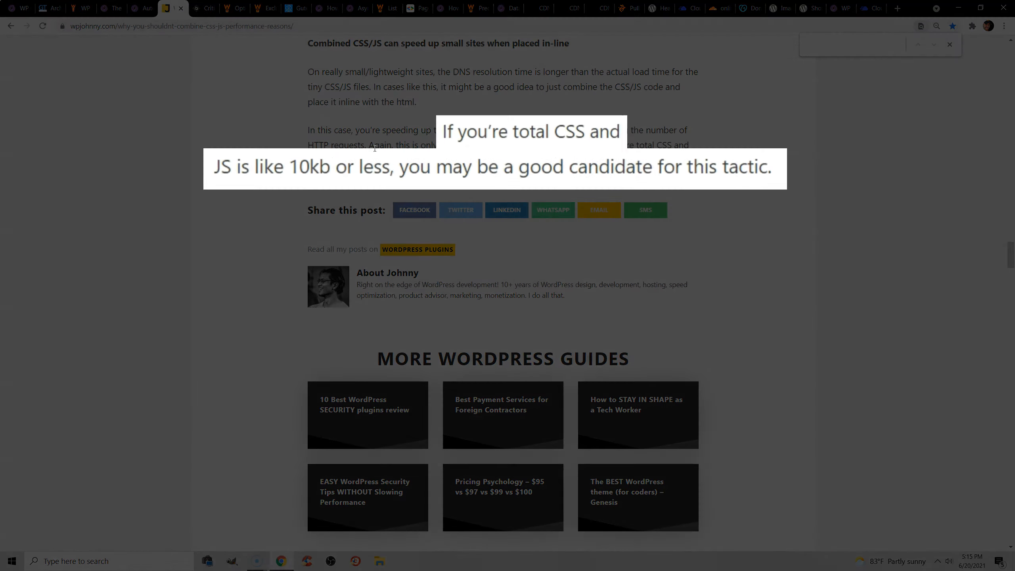
pyautogui.click(371, 145)
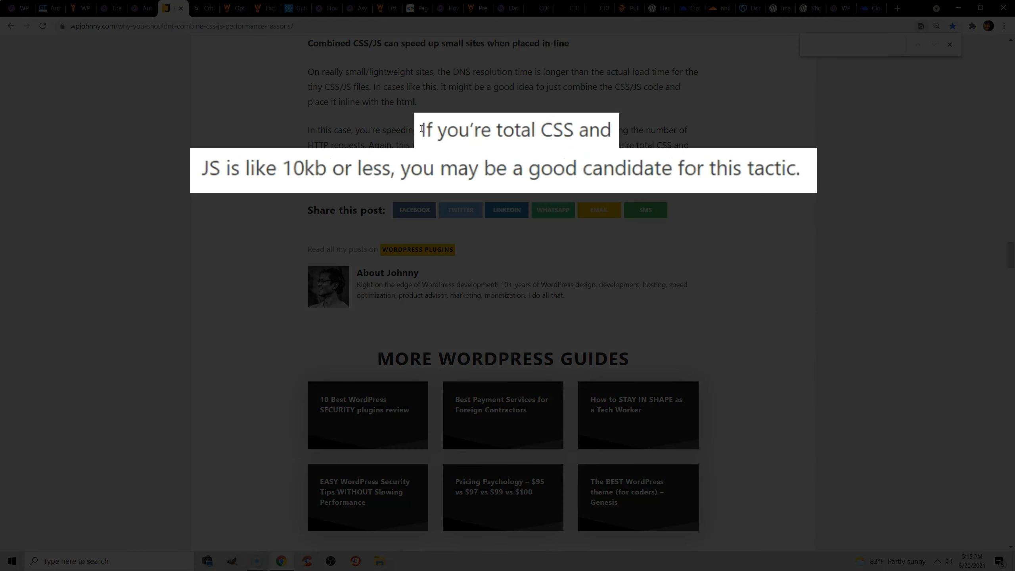
pyautogui.moveTo(421, 129); pyautogui.dragTo(794, 173)
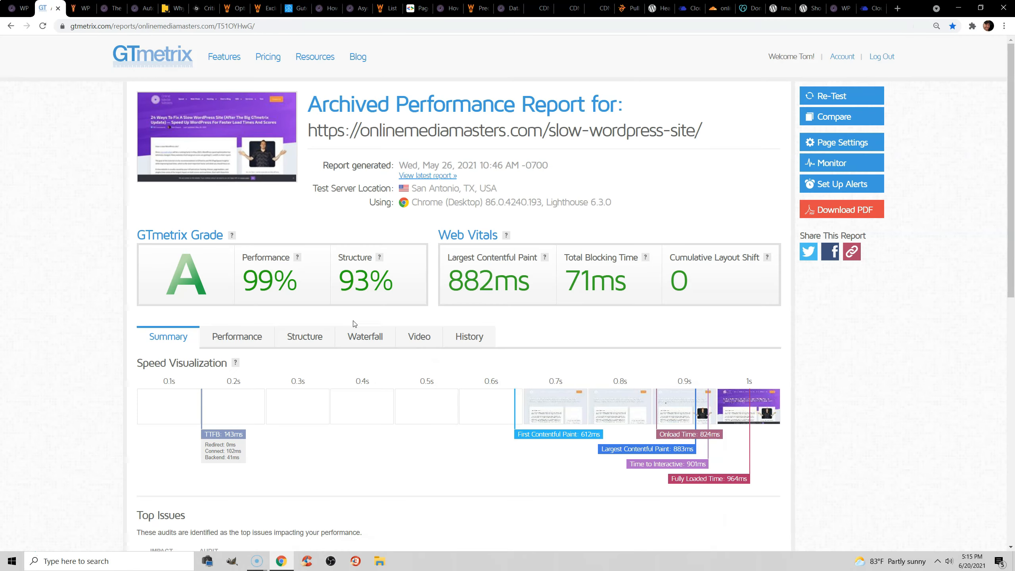
# Examine the CSS and JS file sizes in the GTmetrix waterfall chart and the Cumulative Layout Shift metric.
pyautogui.click(365, 336)
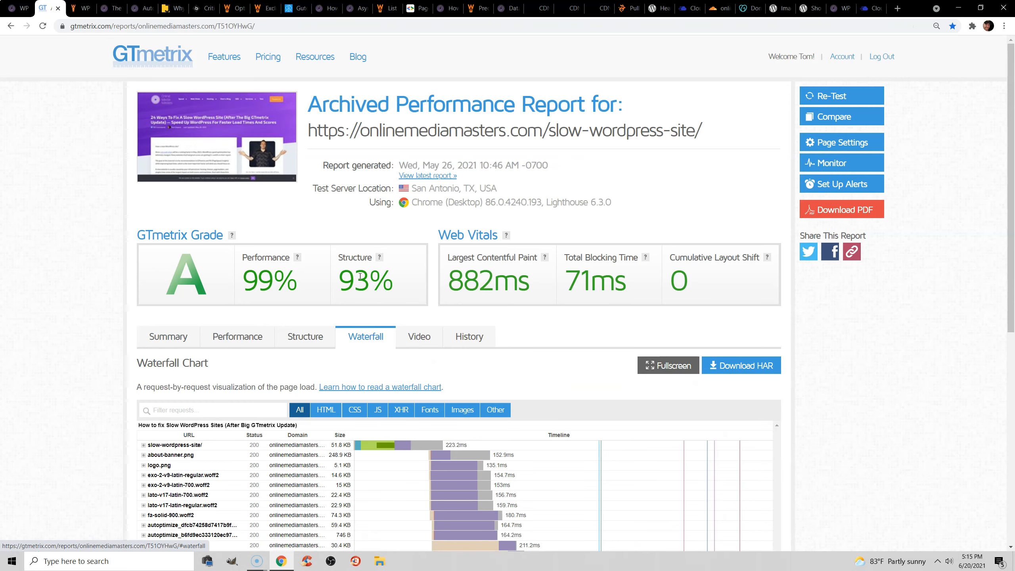
pyautogui.click(359, 410)
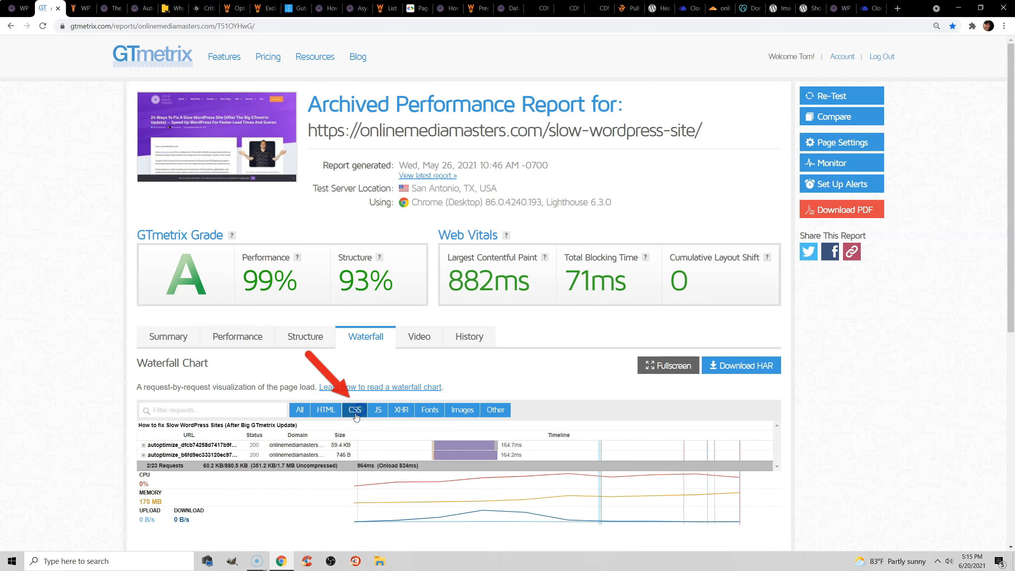
pyautogui.scroll(-2, 356, 394)
pyautogui.moveTo(340, 346)
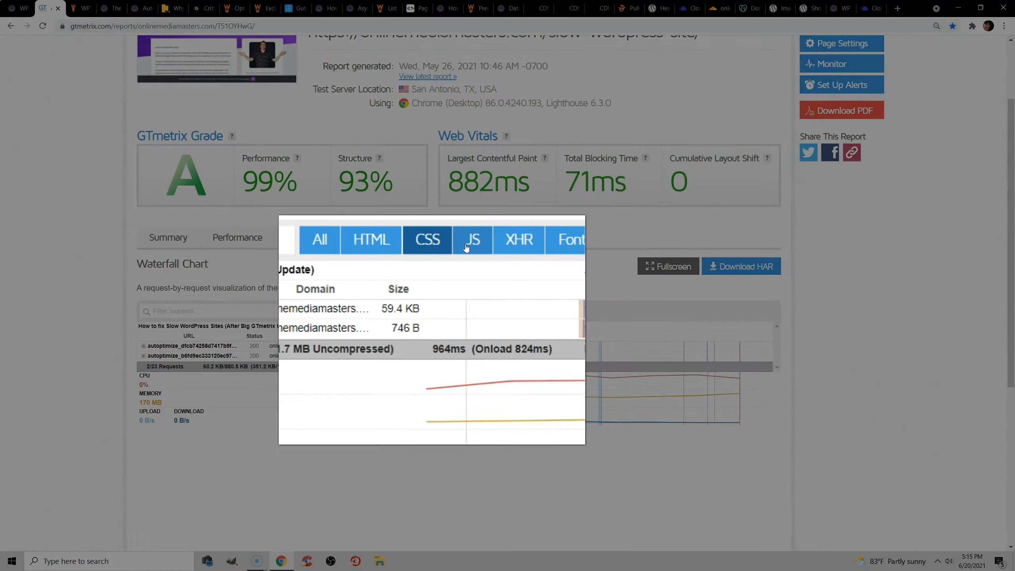
pyautogui.click(390, 307)
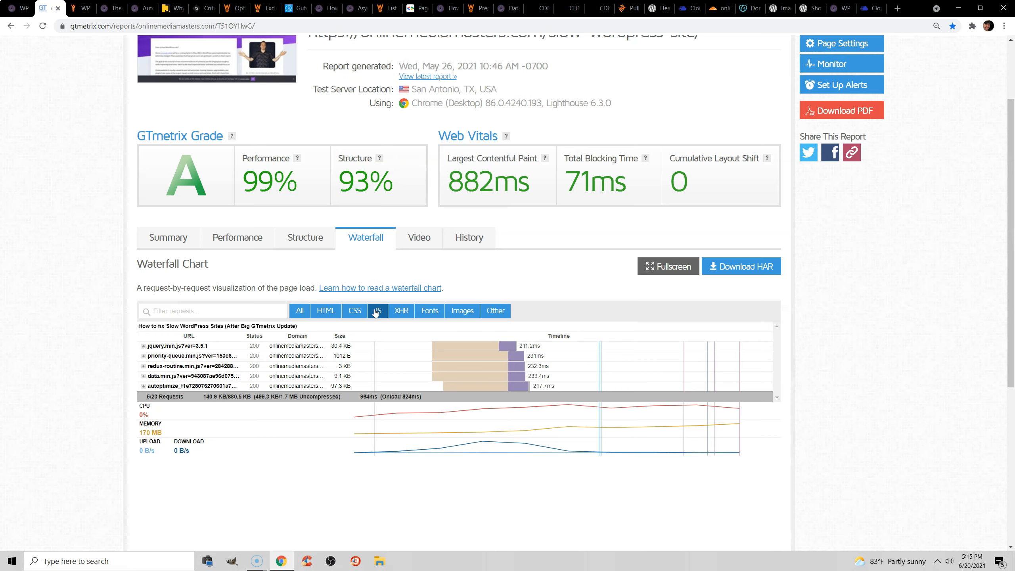
pyautogui.click(19, 7)
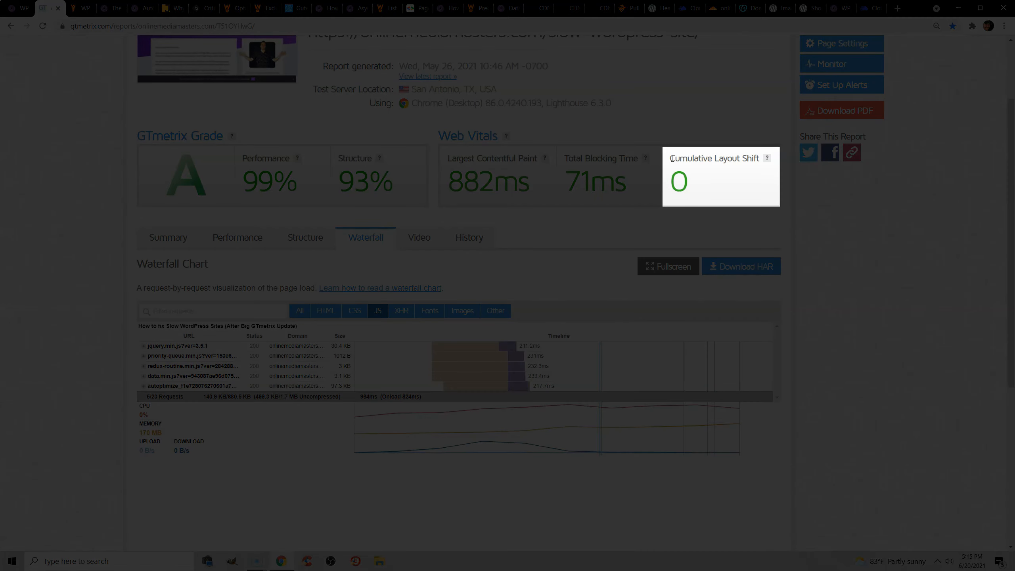
pyautogui.moveTo(670, 158); pyautogui.dragTo(763, 159)
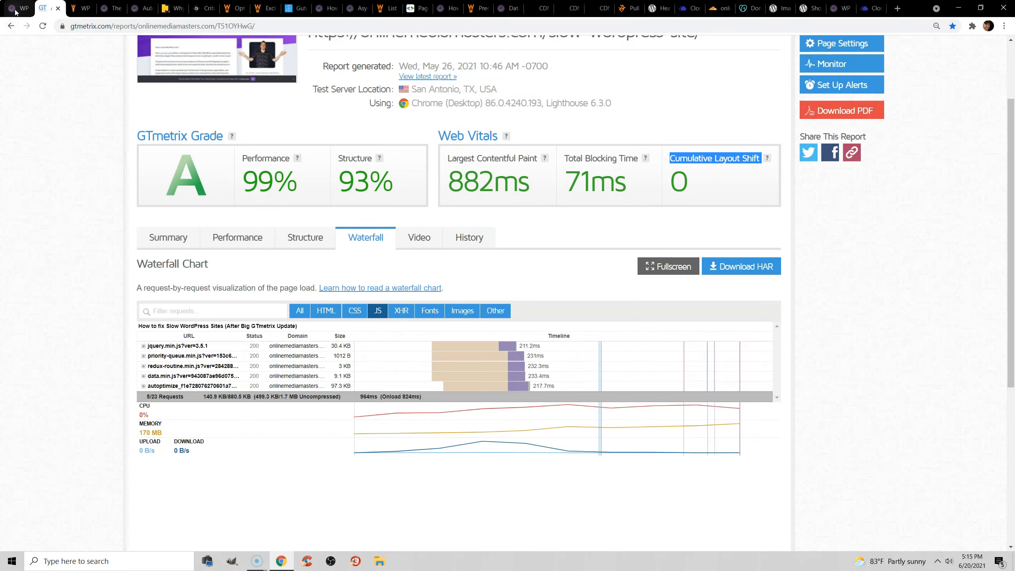
# Enable Optimize CSS delivery in WP Rocket's File Optimization settings and show the Fallback critical CSS field.
pyautogui.click(15, 9)
pyautogui.click(280, 308)
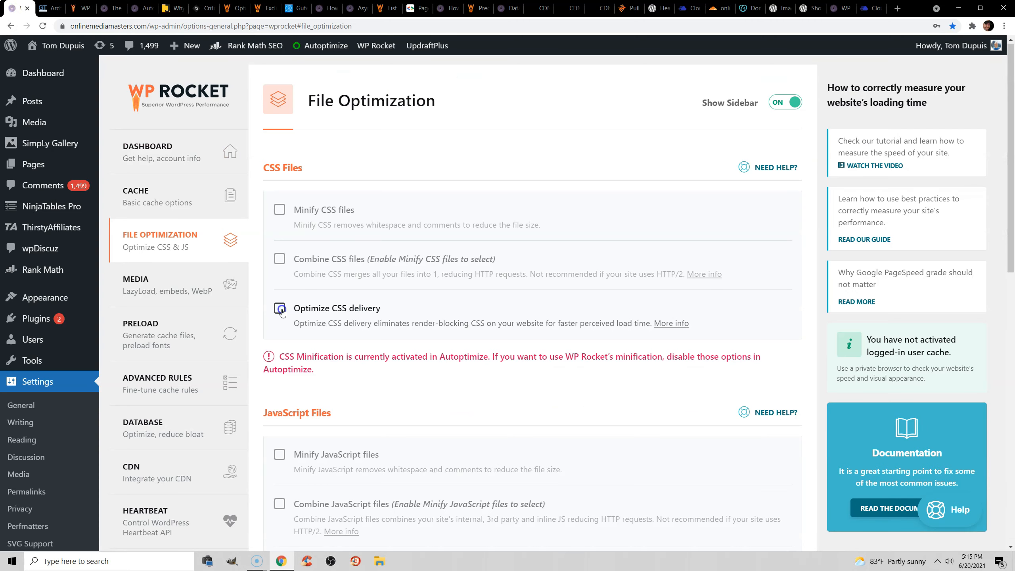
pyautogui.scroll(-1, 282, 312)
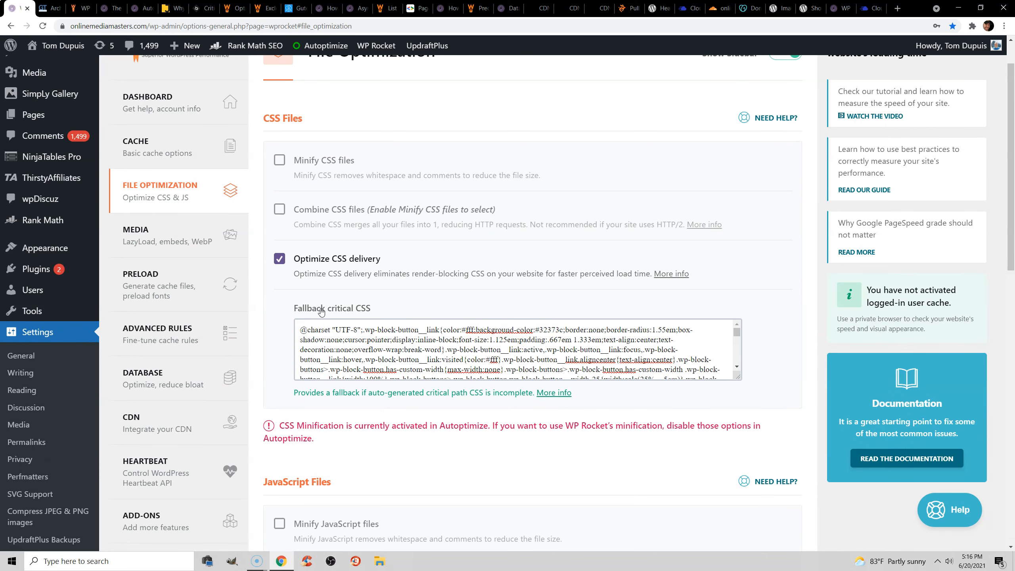
# Check the Critical Path CSS Generator's page URL and full CSS inputs, and return to WP Rocket's Fallback critical CSS field.
pyautogui.click(203, 8)
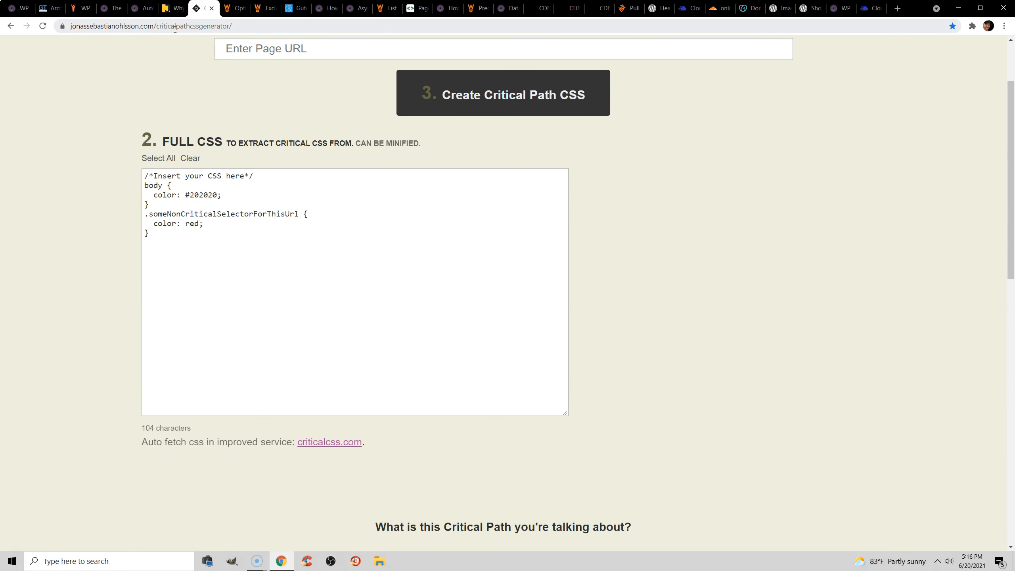
pyautogui.click(263, 45)
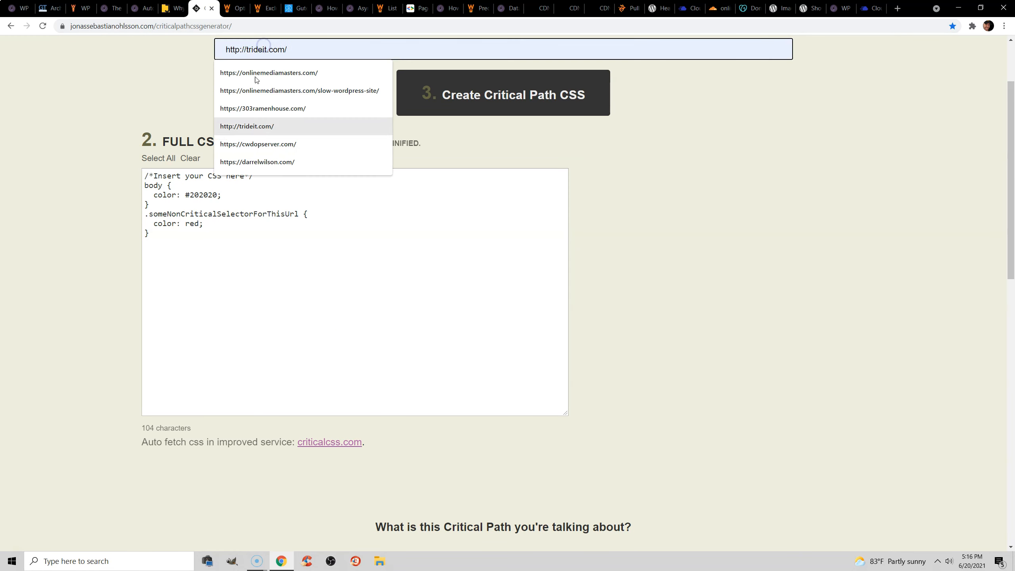
pyautogui.click(192, 186)
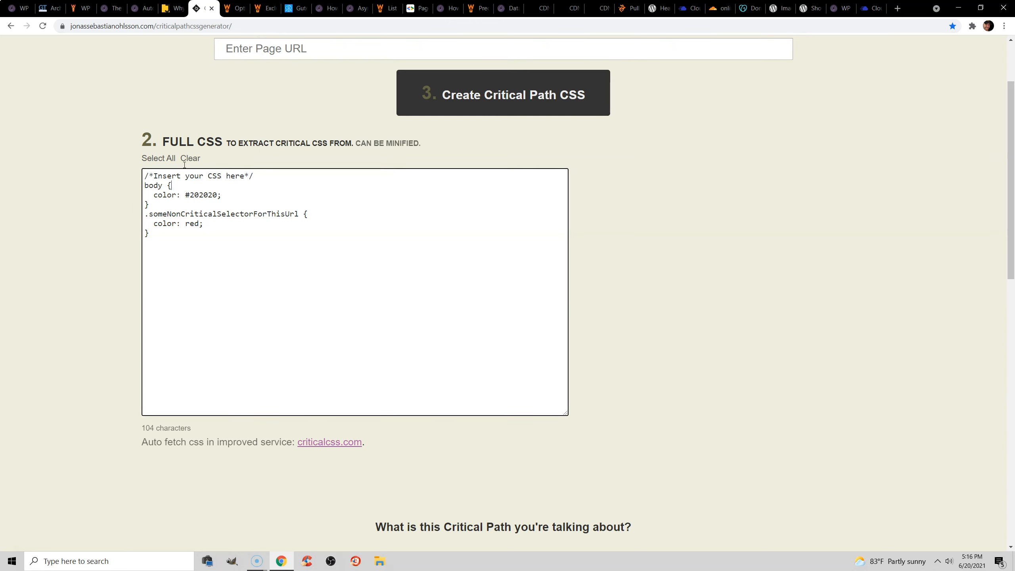
pyautogui.click(18, 8)
pyautogui.click(345, 350)
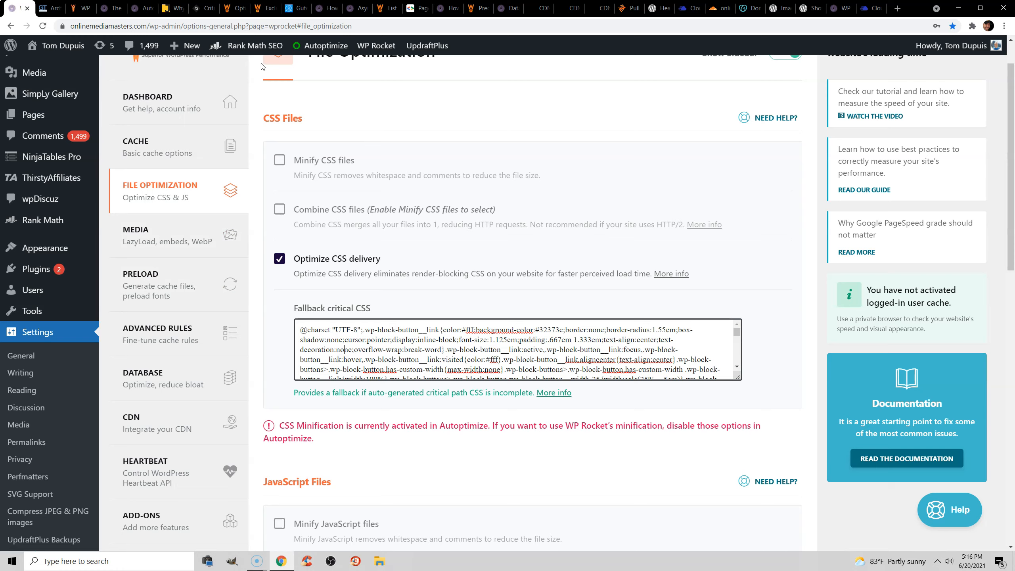
# Read in WP Rocket's documentation how to check that Optimize CSS Delivery is working, highlighting the rocket-critical-css style tag.
pyautogui.click(235, 8)
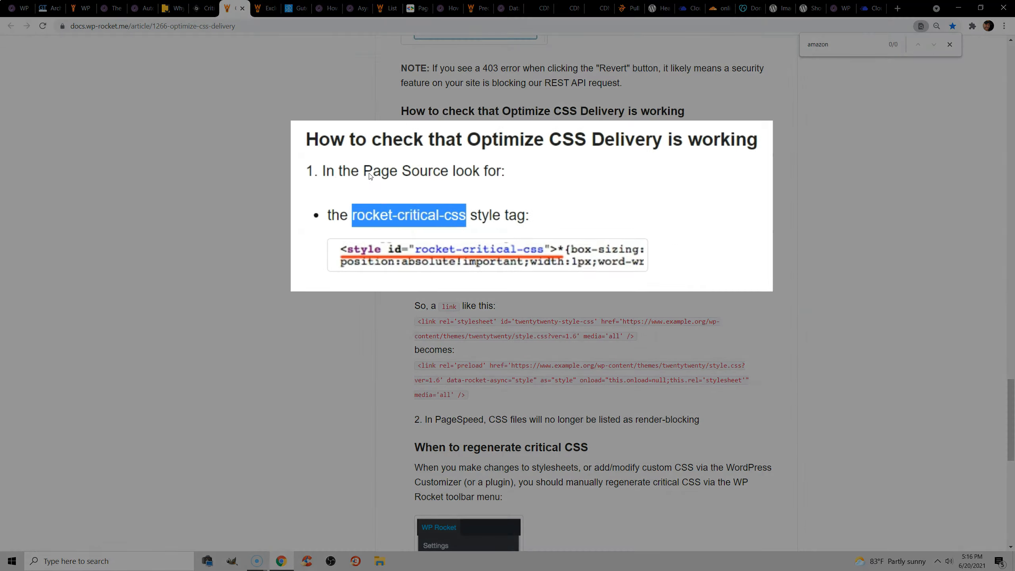
pyautogui.click(473, 112)
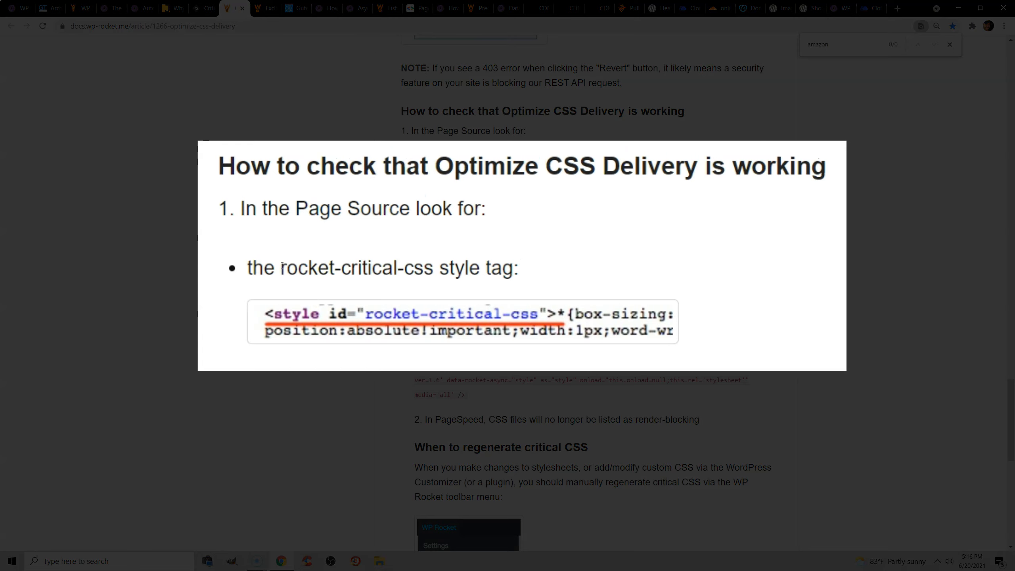
pyautogui.moveTo(280, 267); pyautogui.dragTo(431, 273)
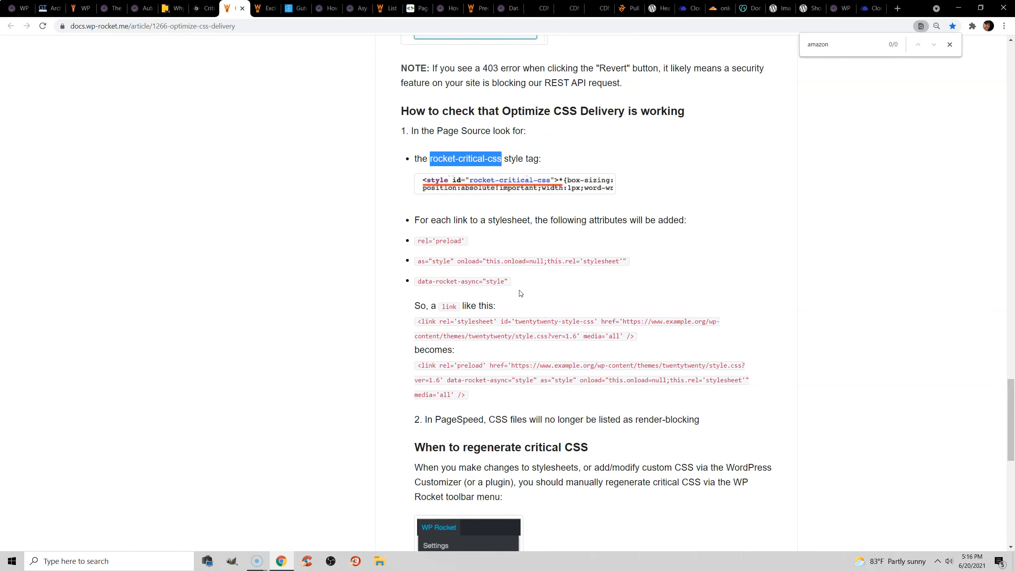
pyautogui.click(539, 287)
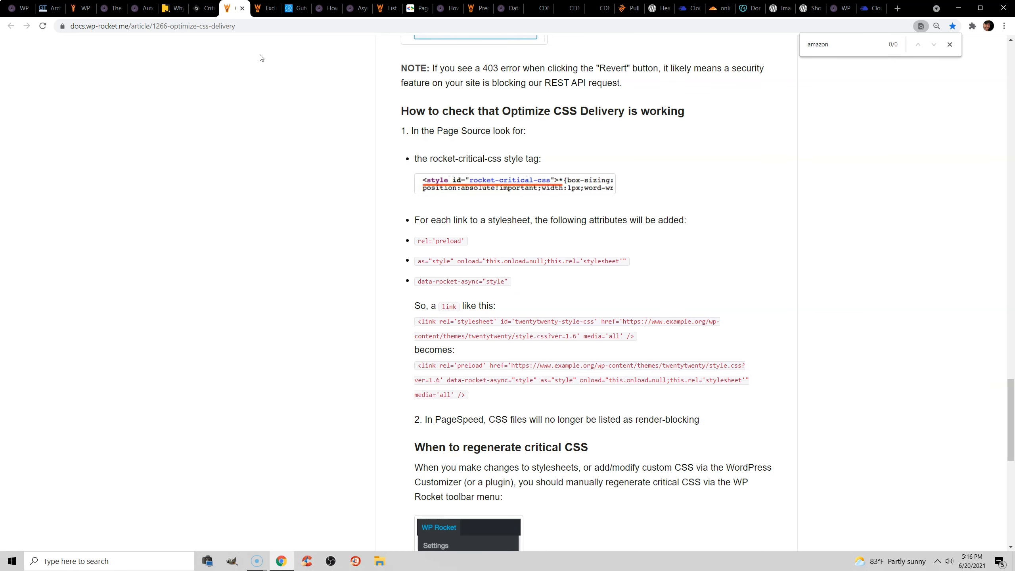
# Read WP Rocket's documentation on excluding files from Optimize CSS Delivery and return to the File Optimization settings.
pyautogui.click(264, 8)
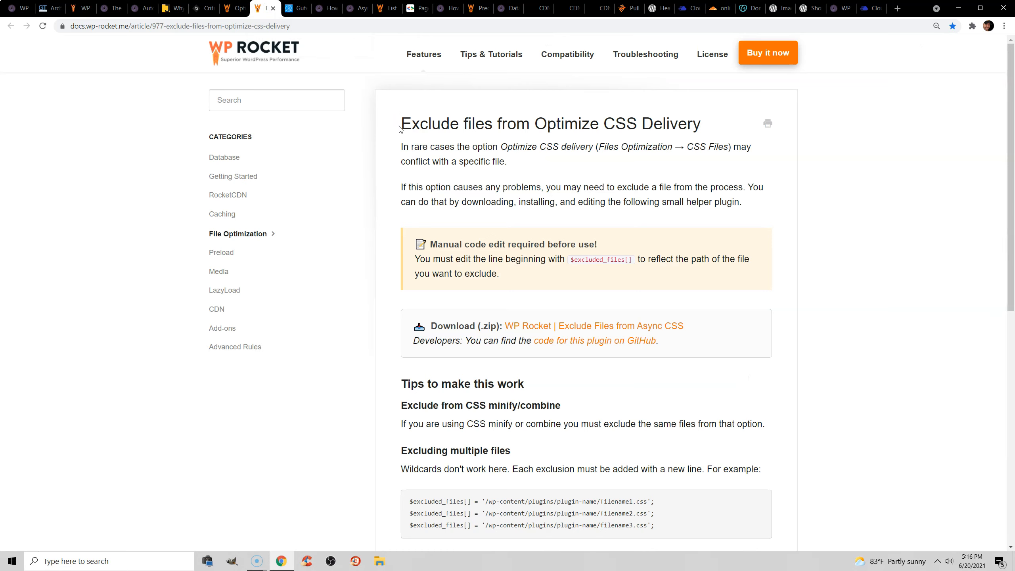
pyautogui.moveTo(404, 124); pyautogui.dragTo(706, 124)
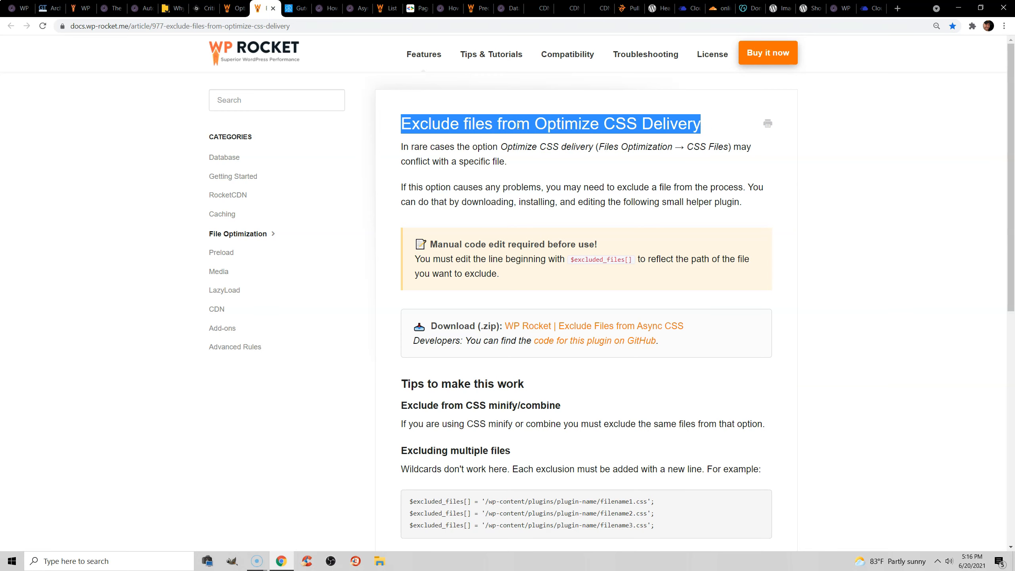
pyautogui.click(20, 8)
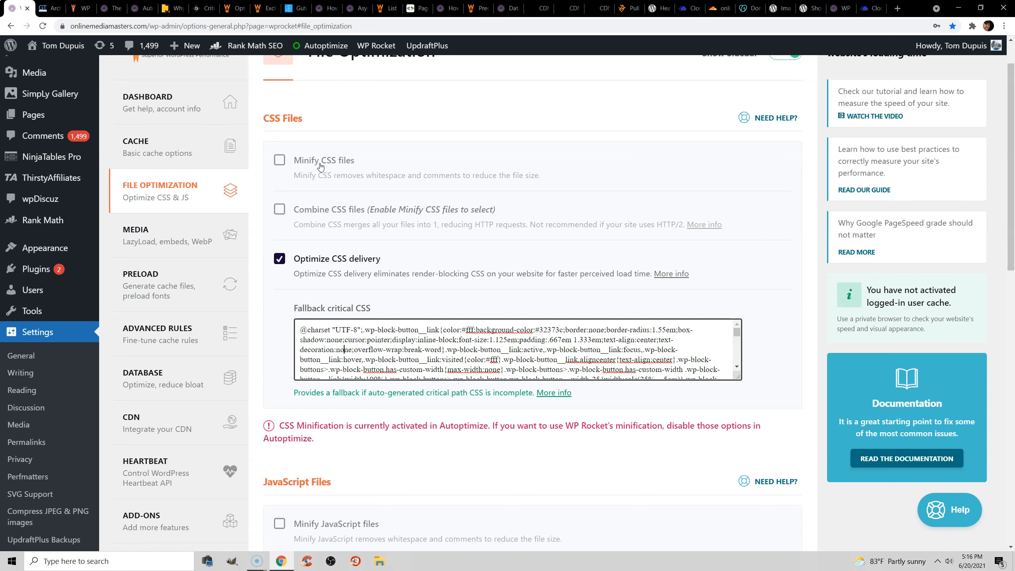
# Review WP Rocket's JavaScript minify, combine and defer options and compare them with the Async JavaScript plugin's quick settings.
pyautogui.scroll(-3, 318, 192)
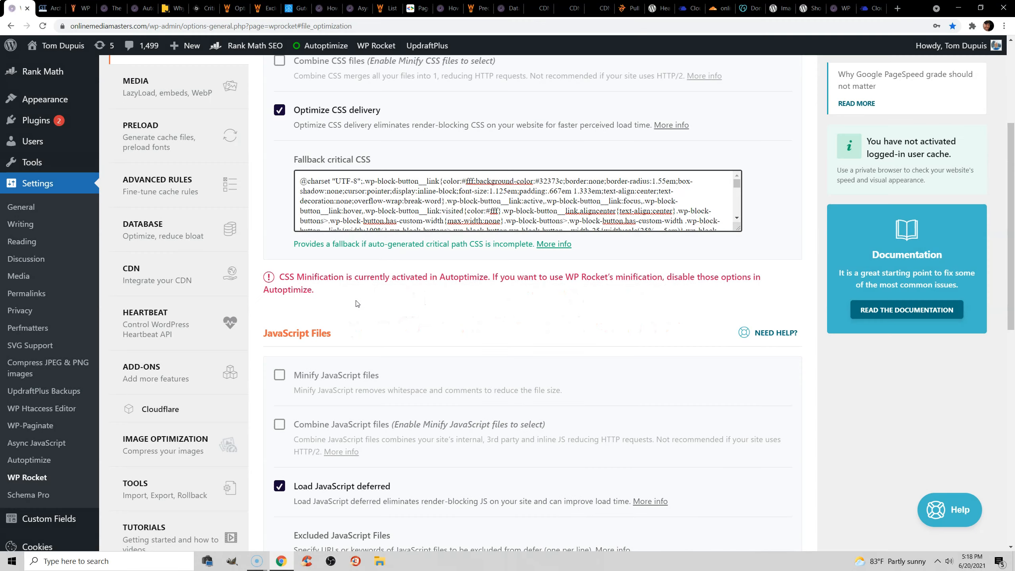
pyautogui.scroll(-3, 356, 300)
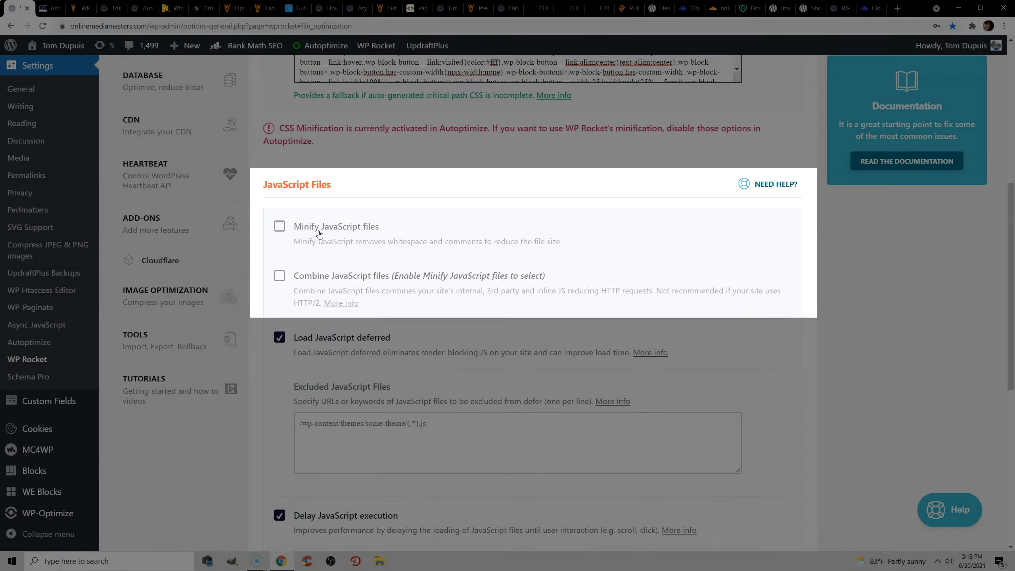
pyautogui.scroll(-2, 321, 230)
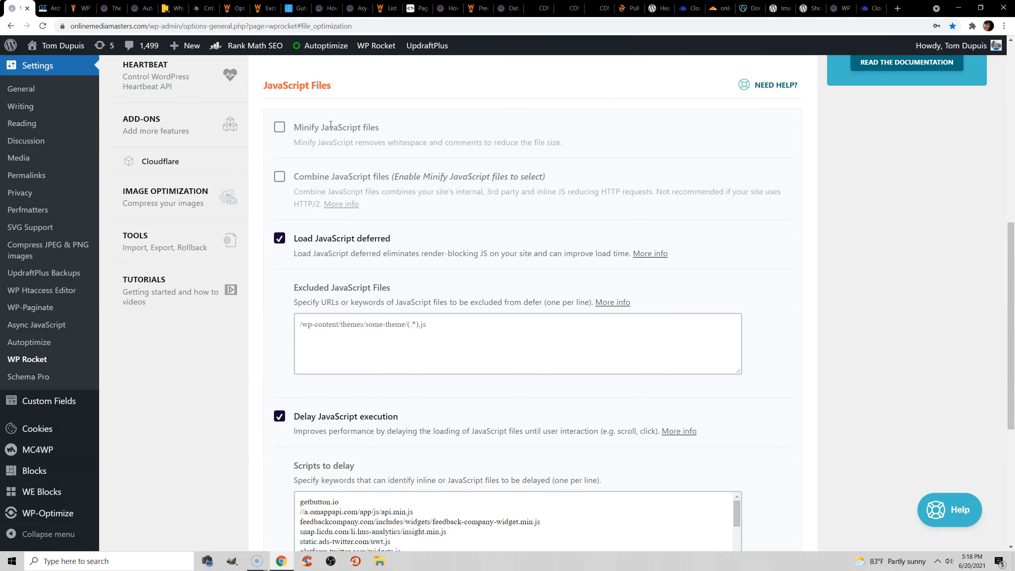
pyautogui.click(358, 8)
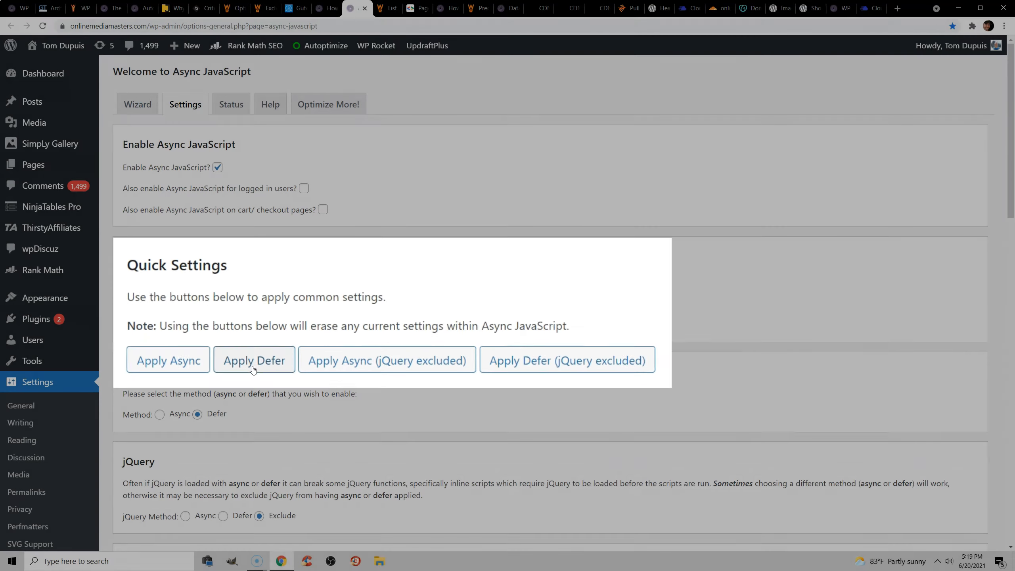
pyautogui.hotkey('ctrl', '1')
# Examine the third-party scripts listed under "Reduce the impact of third-party code" in the PageSpeed Insights report for mashable.com.
pyautogui.scroll(-5, 364, 190)
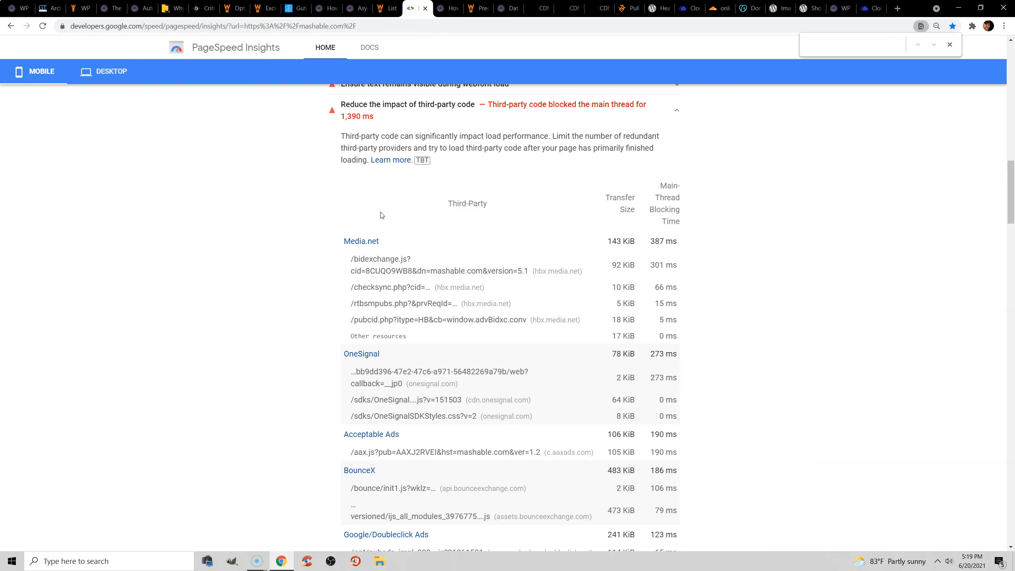
pyautogui.scroll(-10, 456, 256)
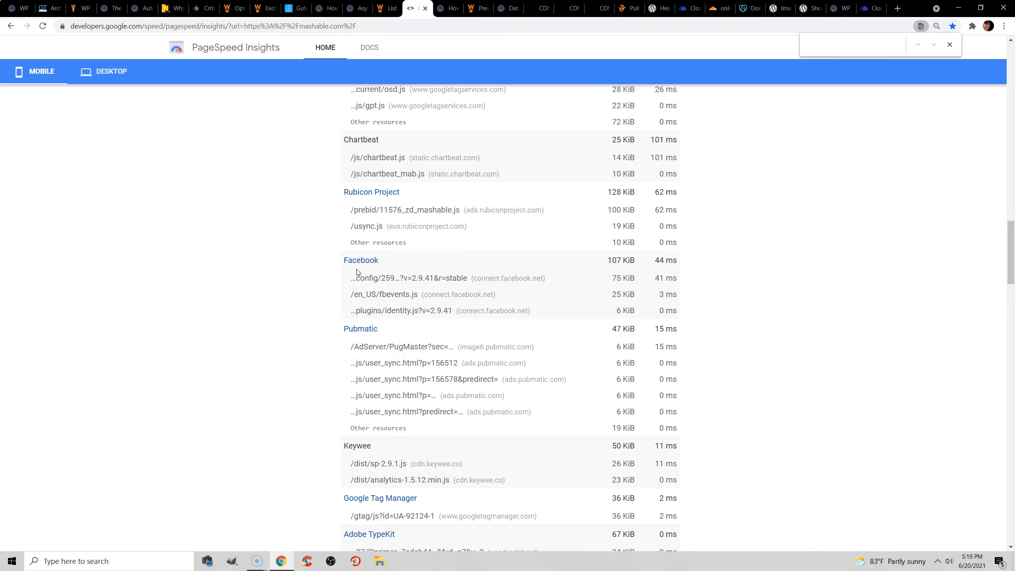
pyautogui.scroll(2, 358, 272)
# Compare the Scripts to delay field under Delay JavaScript execution with WP Rocket's documented list of automatically included scripts.
pyautogui.hotkey('ctrl', '1')
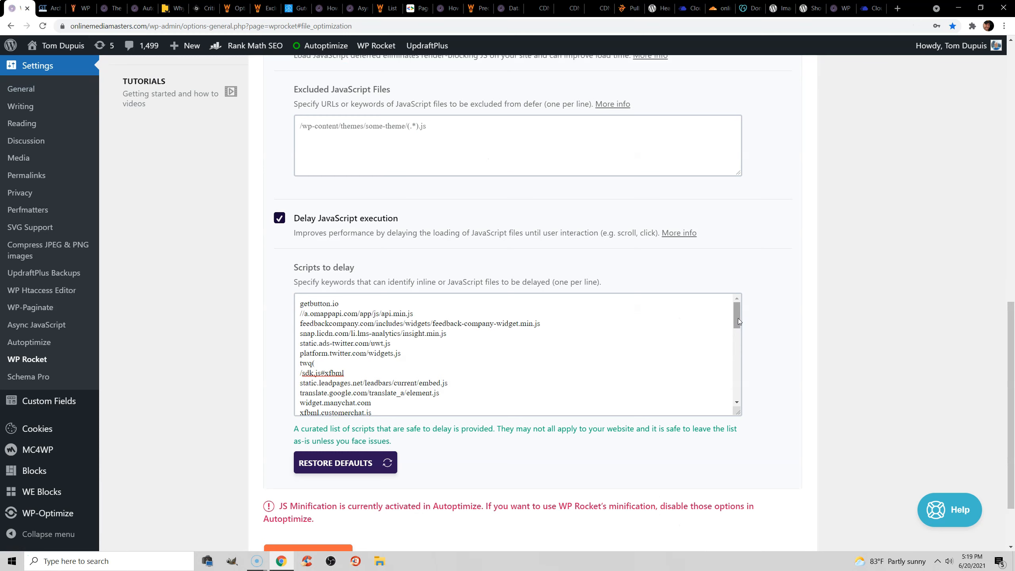
pyautogui.click(387, 8)
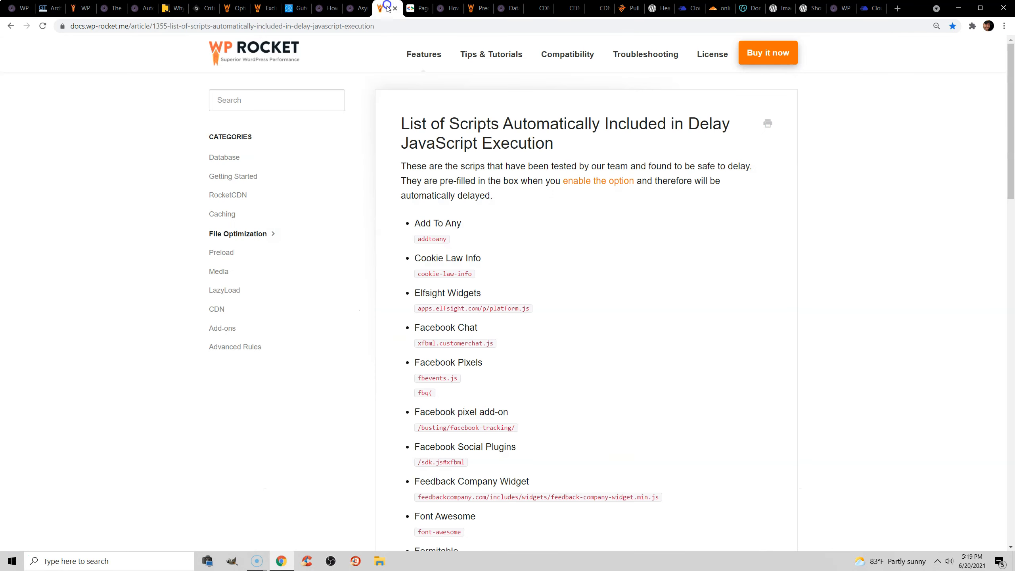
pyautogui.moveTo(1014, 82); pyautogui.dragTo(1014, 60)
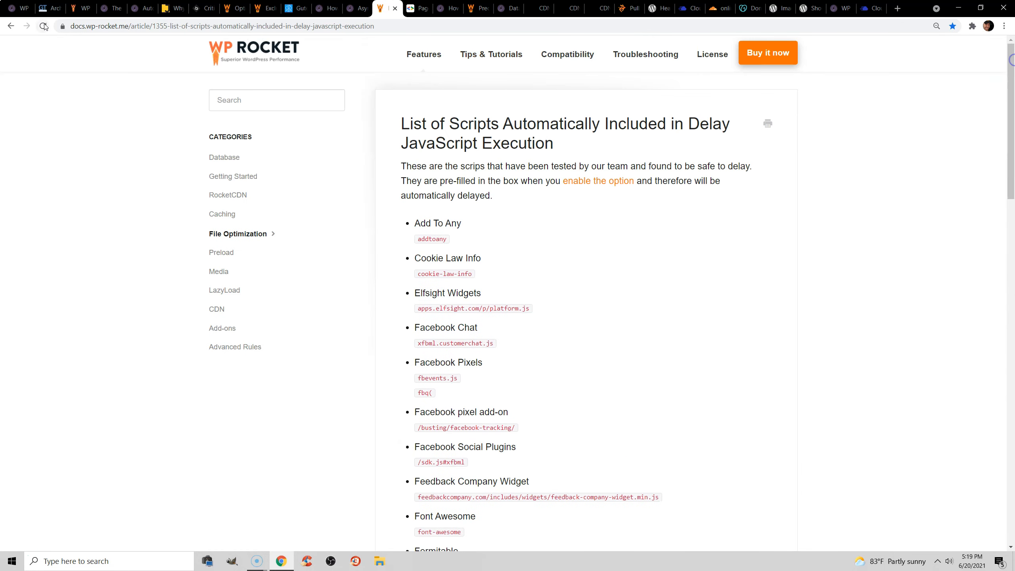
pyautogui.click(22, 6)
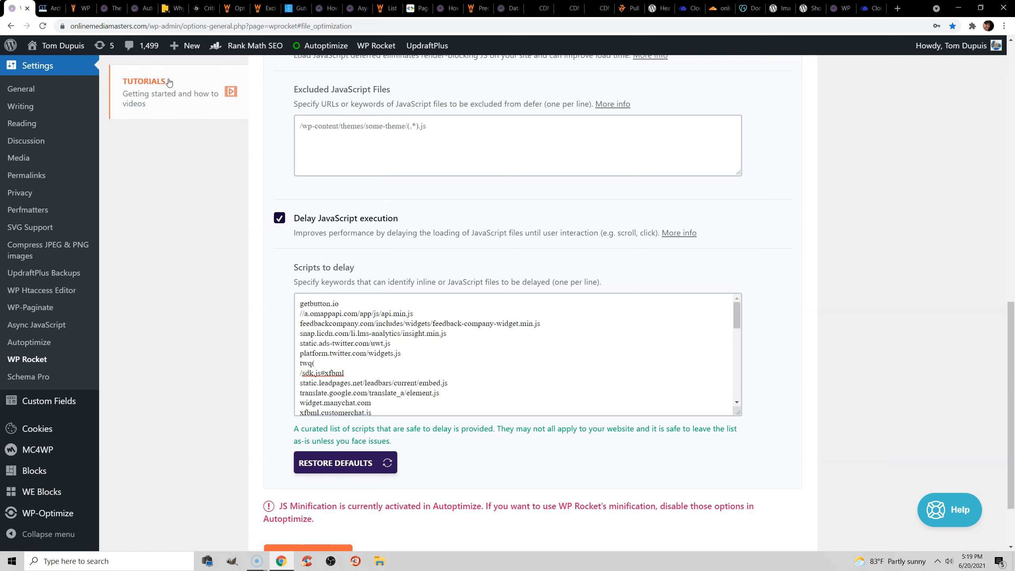
# Look through the blog's WP Rocket settings article down to its comments section and return to the Delay JavaScript execution settings.
pyautogui.click(110, 8)
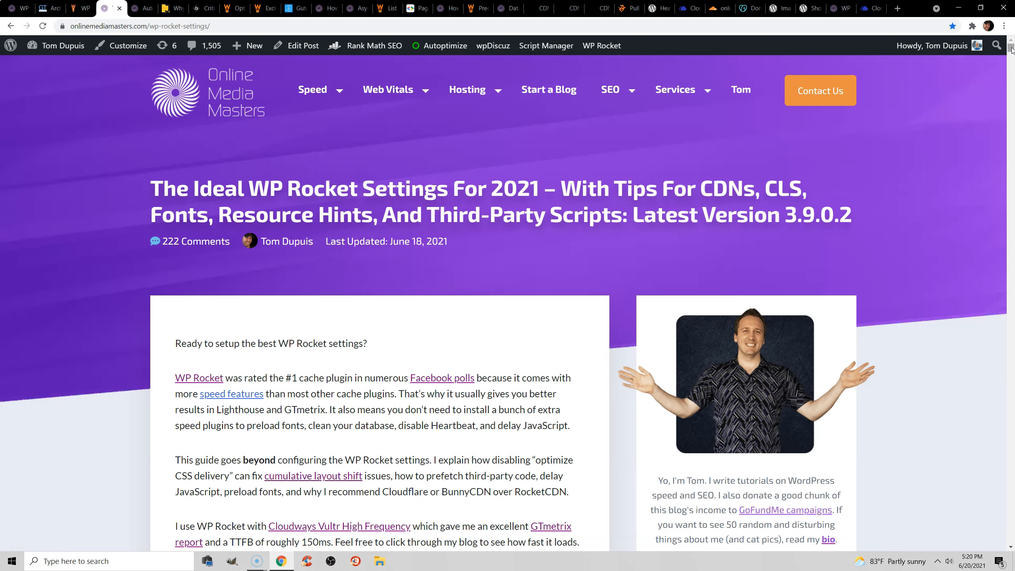
pyautogui.moveTo(1011, 49); pyautogui.dragTo(1012, 521)
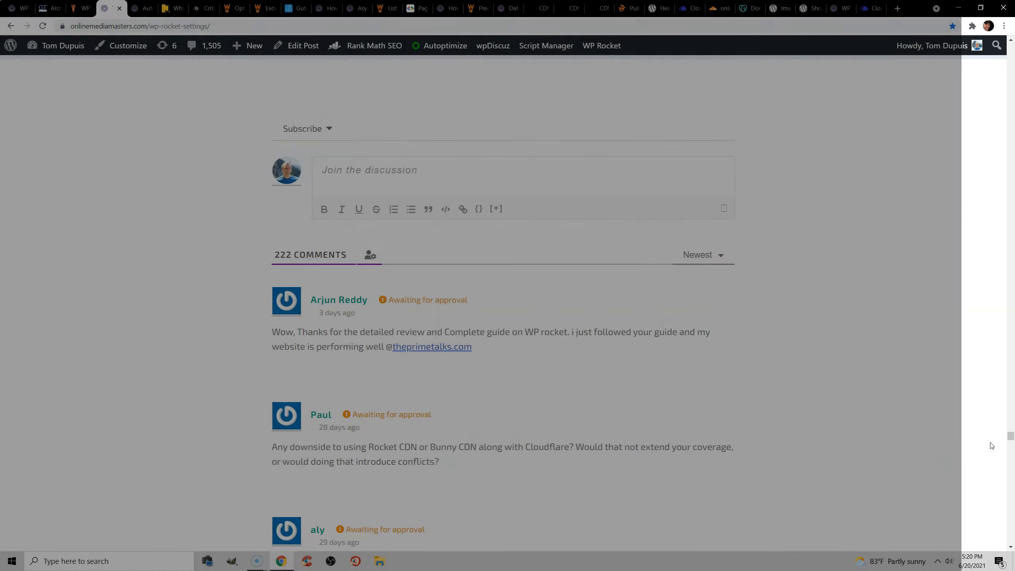
pyautogui.moveTo(1012, 520); pyautogui.dragTo(1011, 342)
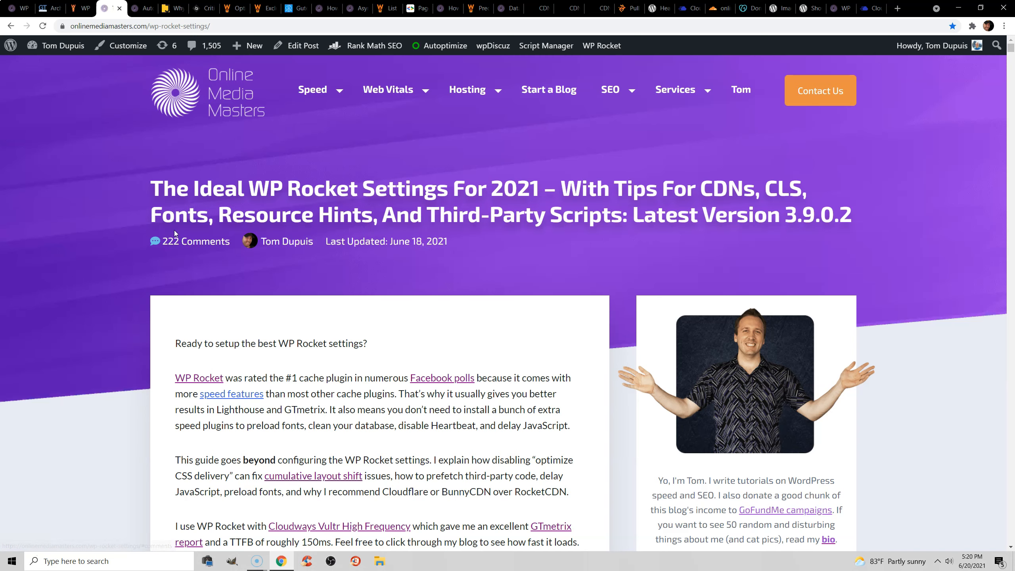
pyautogui.click(15, 8)
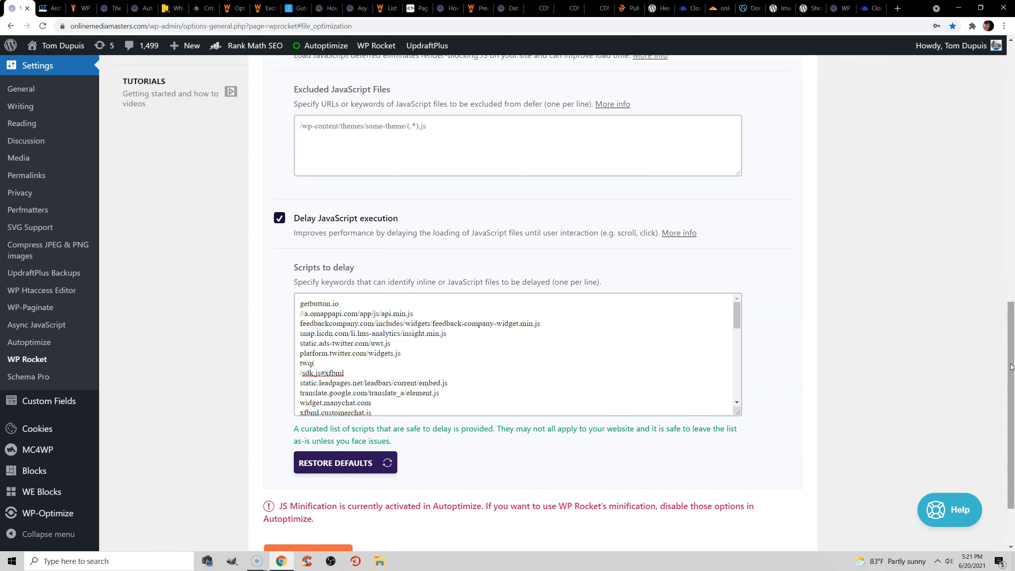
# Open WP Rocket's Media settings and review the LazyLoad options, highlighting the entries under Excluded images or iframes.
pyautogui.moveTo(1012, 367); pyautogui.dragTo(1013, 140)
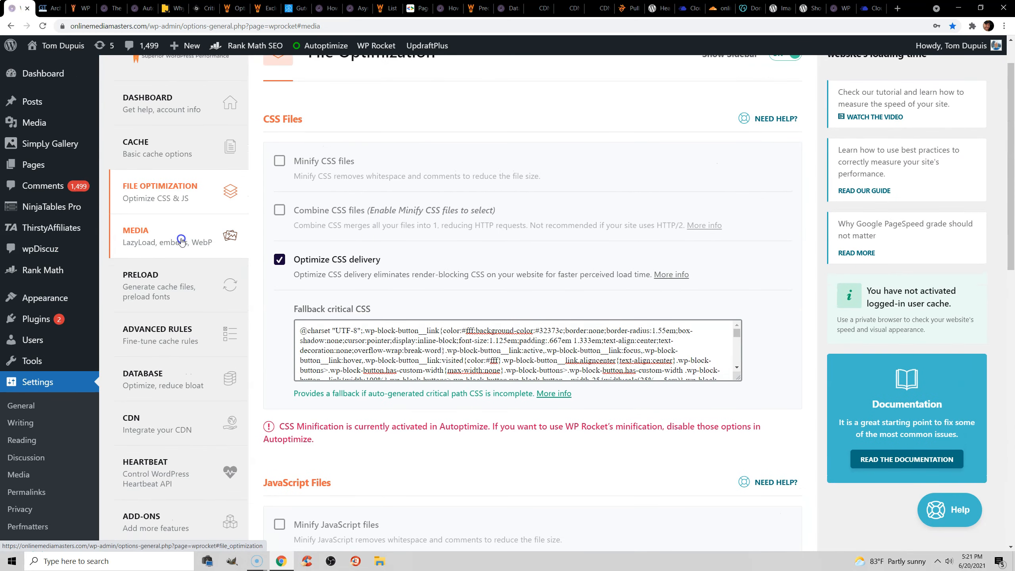
pyautogui.click(183, 238)
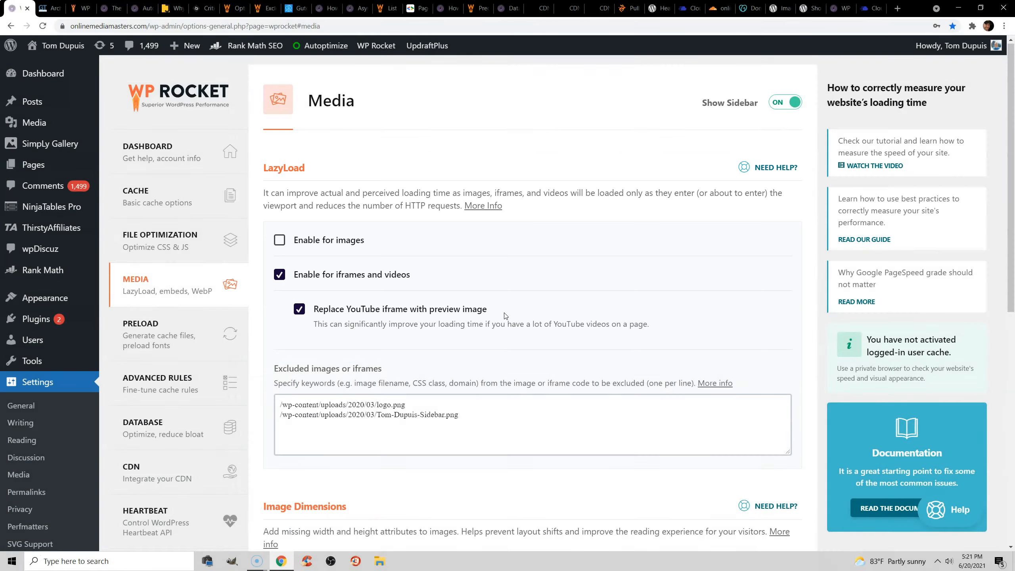
pyautogui.scroll(-2, 476, 292)
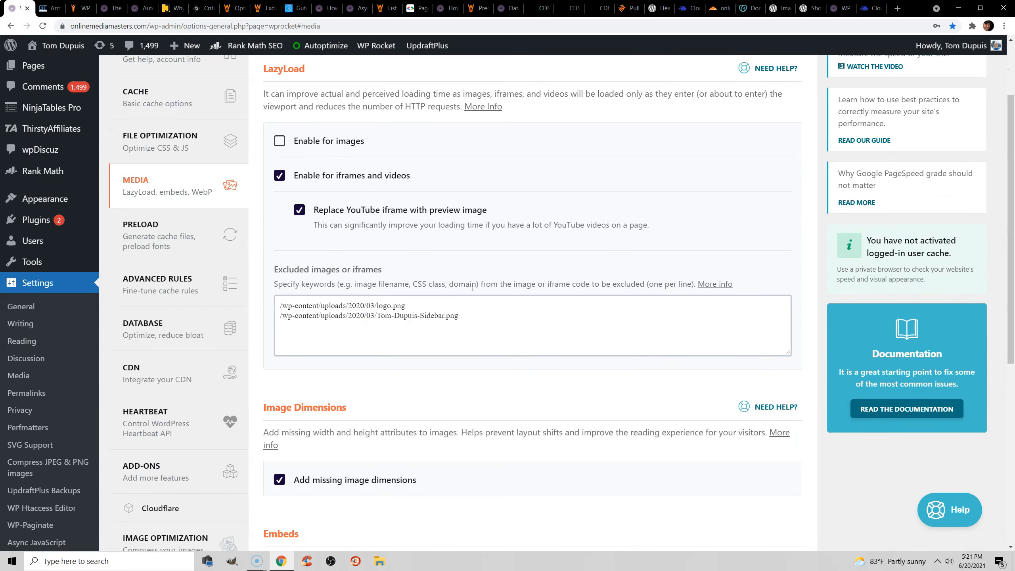
pyautogui.moveTo(478, 318); pyautogui.dragTo(350, 259)
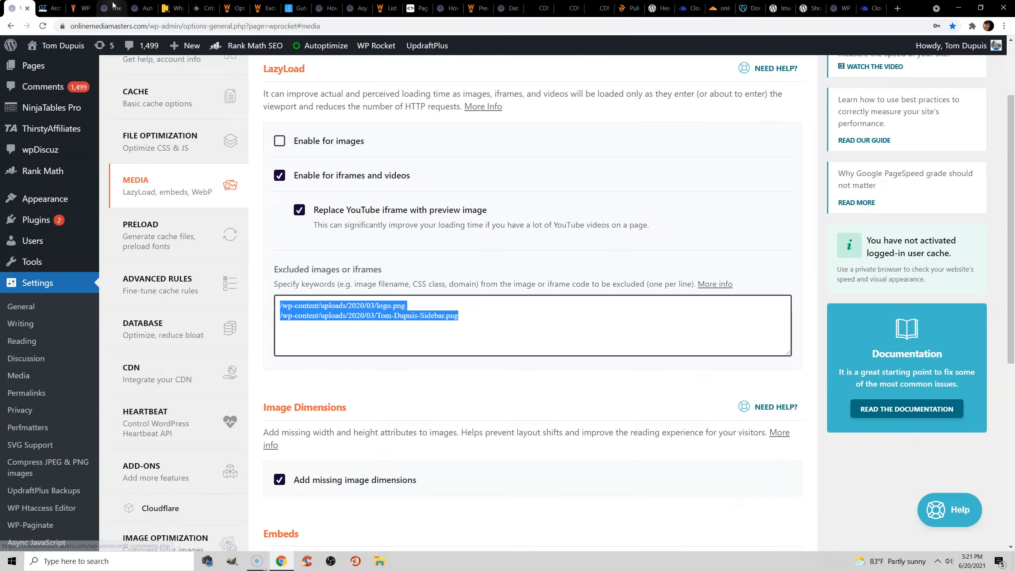
# Check the logo and sidebar image on the blog article against the LazyLoad exclusions in WP Rocket's Media settings.
pyautogui.click(113, 3)
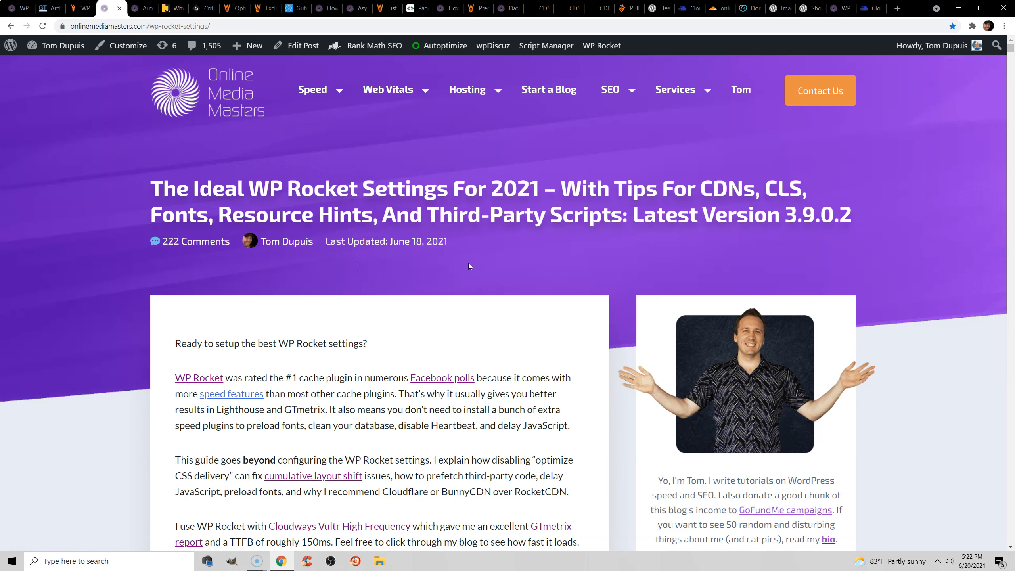
pyautogui.click(18, 8)
pyautogui.click(457, 325)
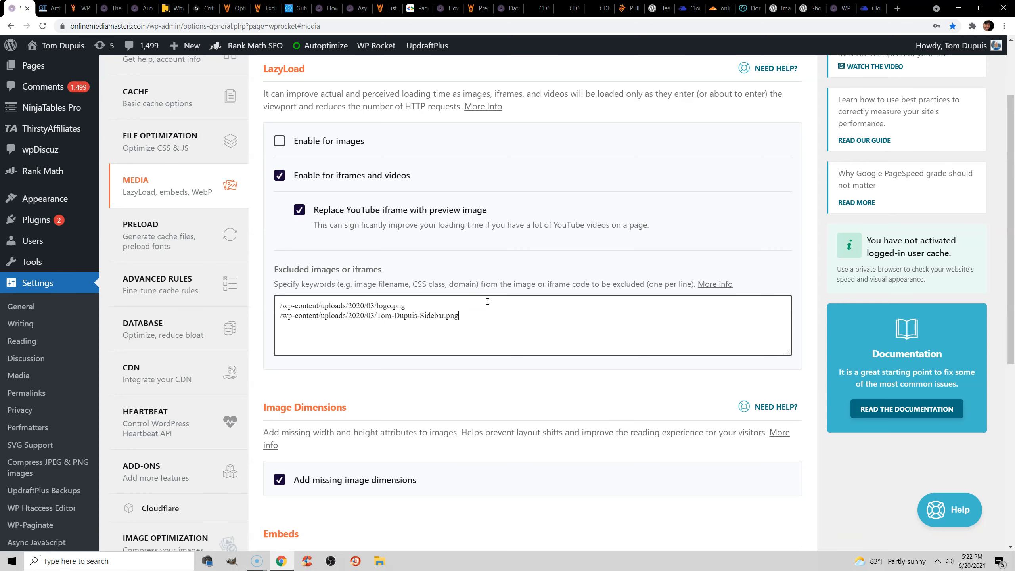
# Review the Image Dimensions, Embeds and WebP compatibility options in WP Rocket's Media settings.
pyautogui.scroll(-3, 488, 301)
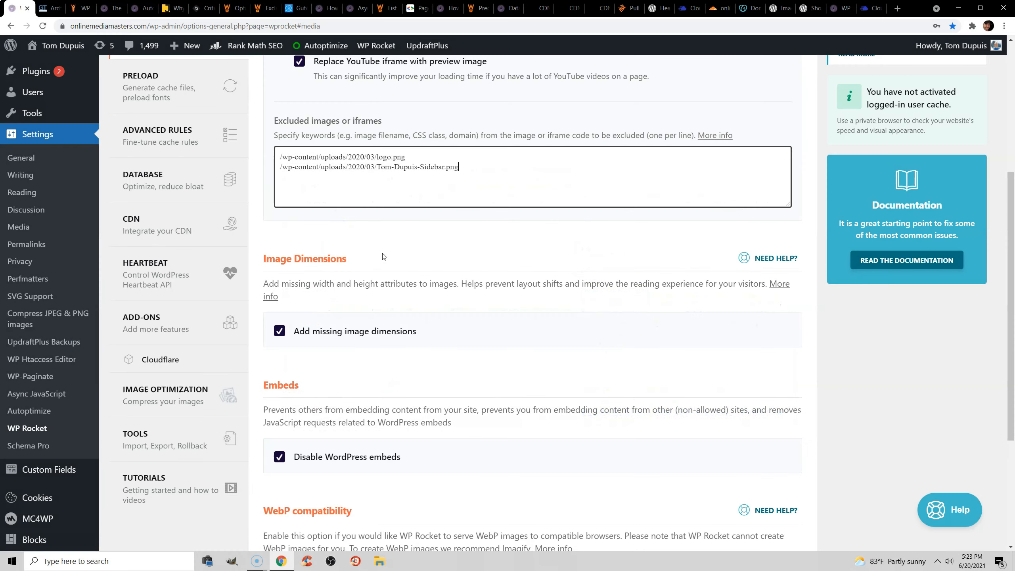
pyautogui.scroll(-2, 378, 239)
pyautogui.scroll(-1, 378, 239)
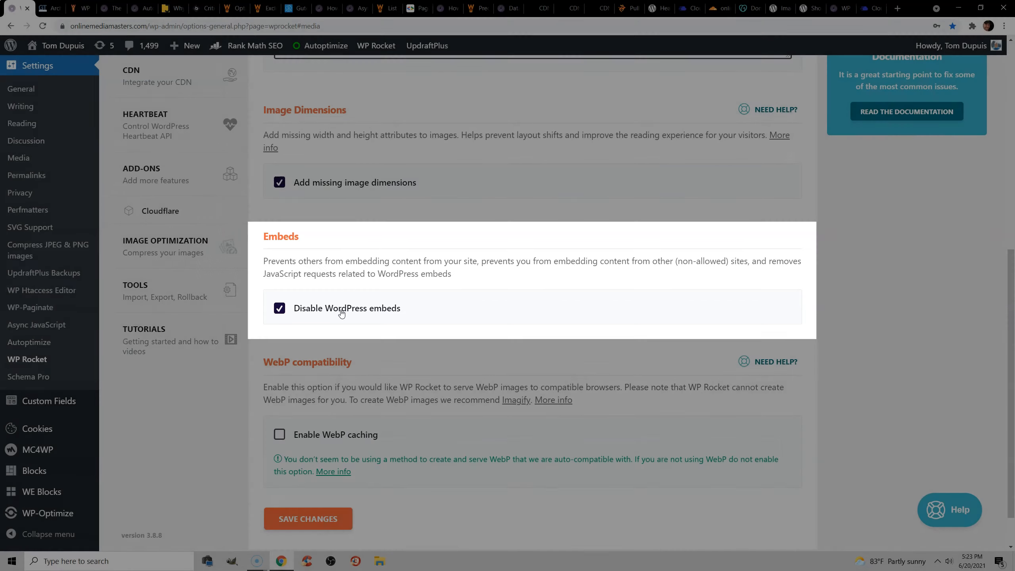
pyautogui.scroll(-1, 341, 296)
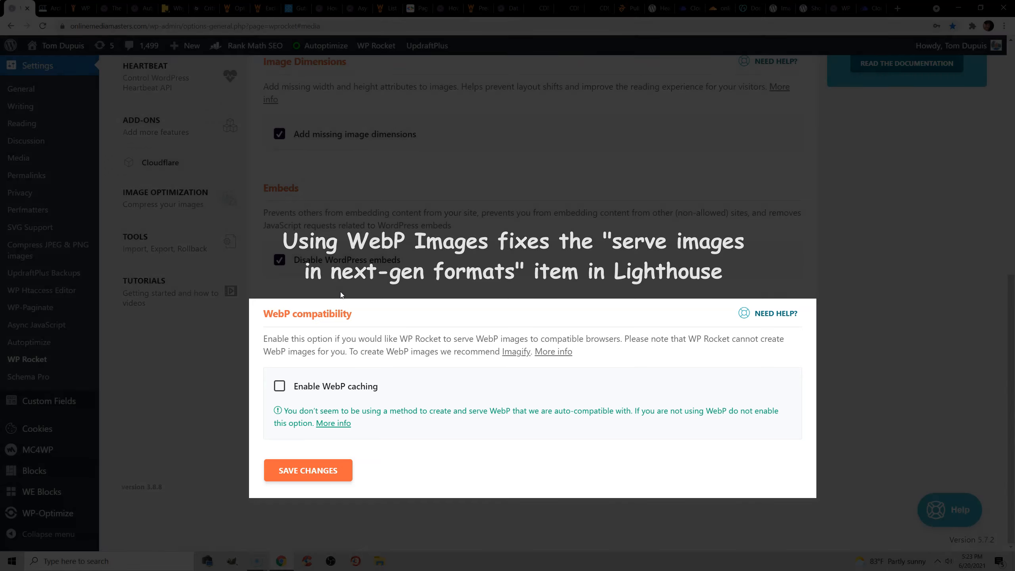
pyautogui.scroll(6, 338, 303)
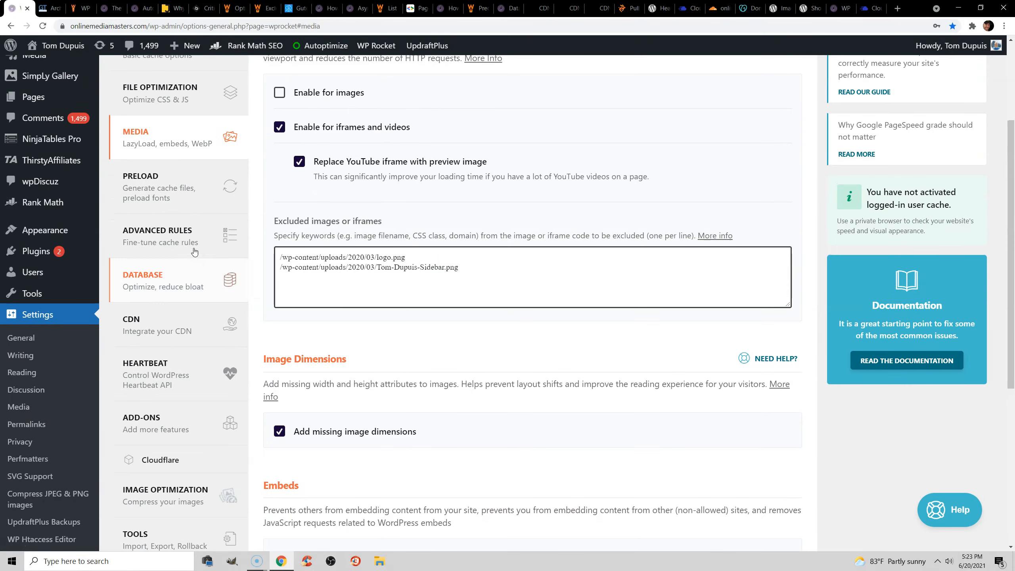
# Open WP Rocket's Preload settings and review the Preload Cache, Preload Links and Prefetch DNS Requests sections.
pyautogui.click(160, 192)
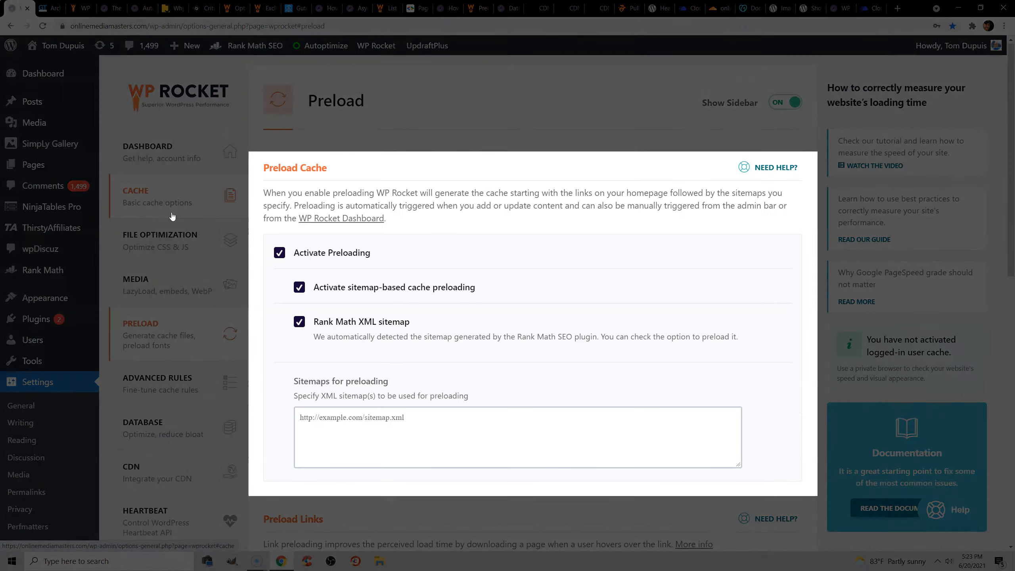
pyautogui.scroll(-2, 367, 233)
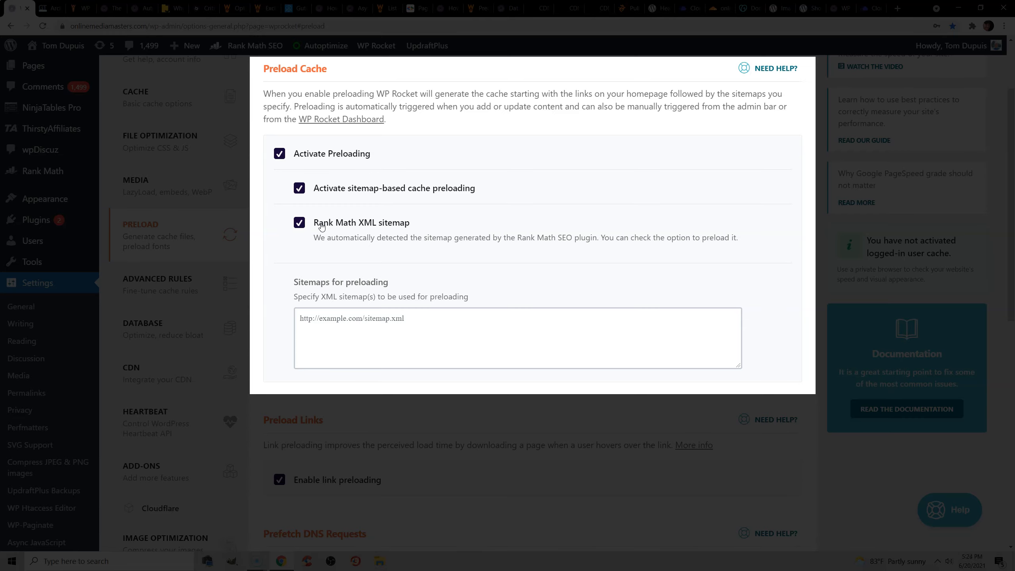
pyautogui.scroll(-5, 323, 224)
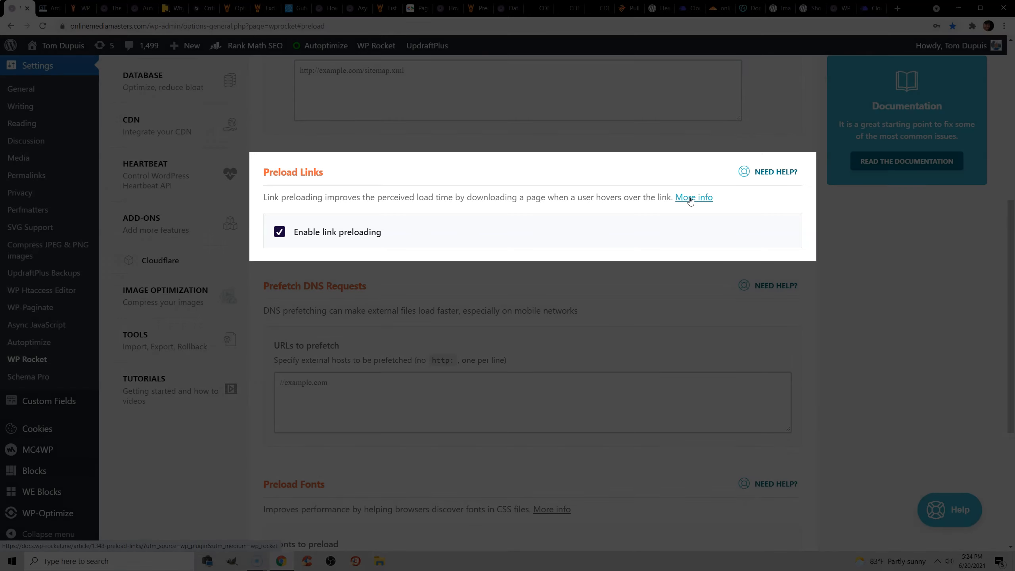
pyautogui.scroll(-2, 606, 216)
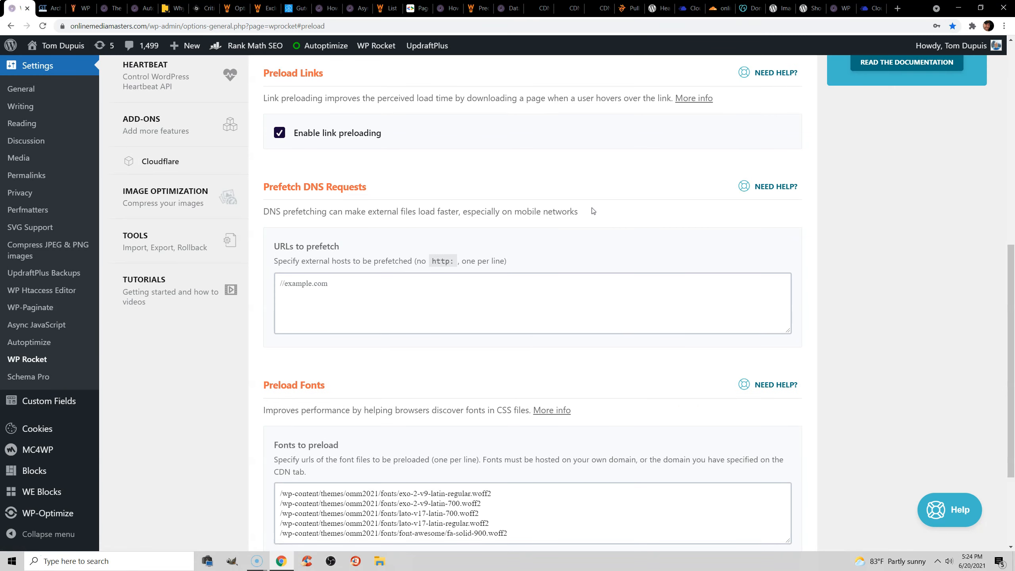
pyautogui.moveTo(370, 188); pyautogui.dragTo(270, 193)
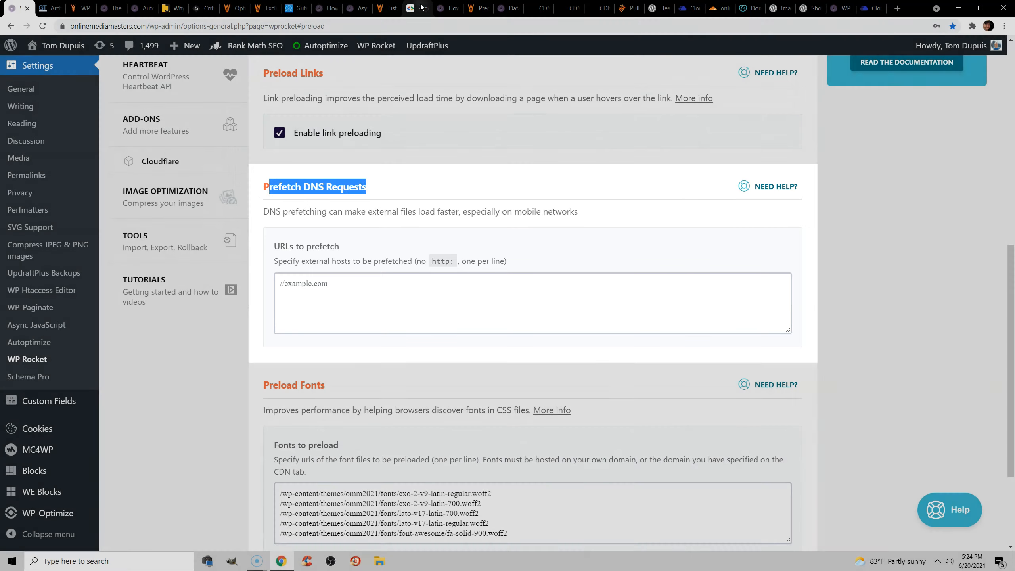
# Examine the third-party domains in the PageSpeed Insights report's third-party code diagnostic and return to WP Rocket's URLs to prefetch field.
pyautogui.click(418, 8)
pyautogui.scroll(8, 451, 208)
pyautogui.scroll(2, 451, 208)
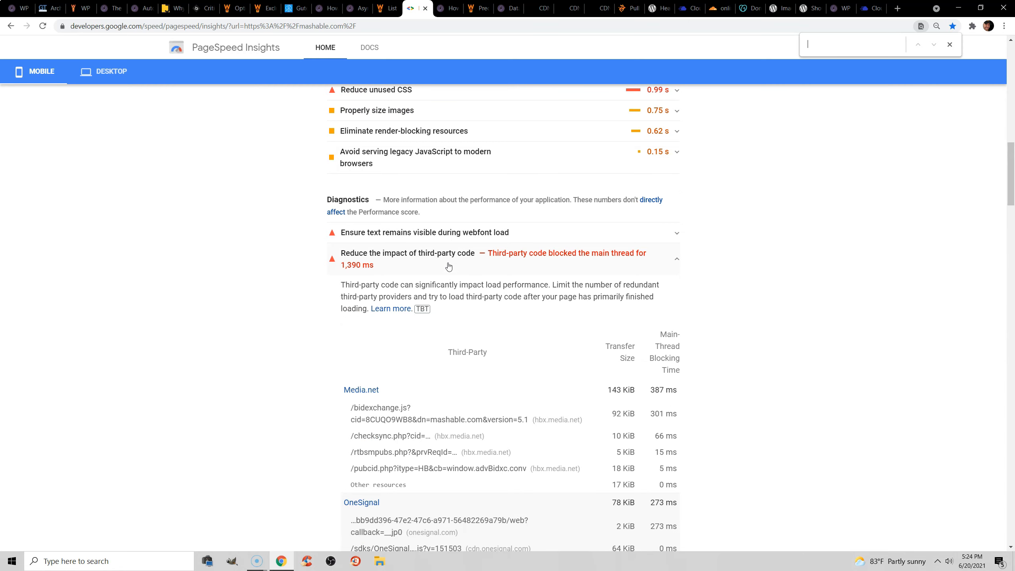
pyautogui.scroll(-3, 454, 256)
pyautogui.scroll(-2, 532, 268)
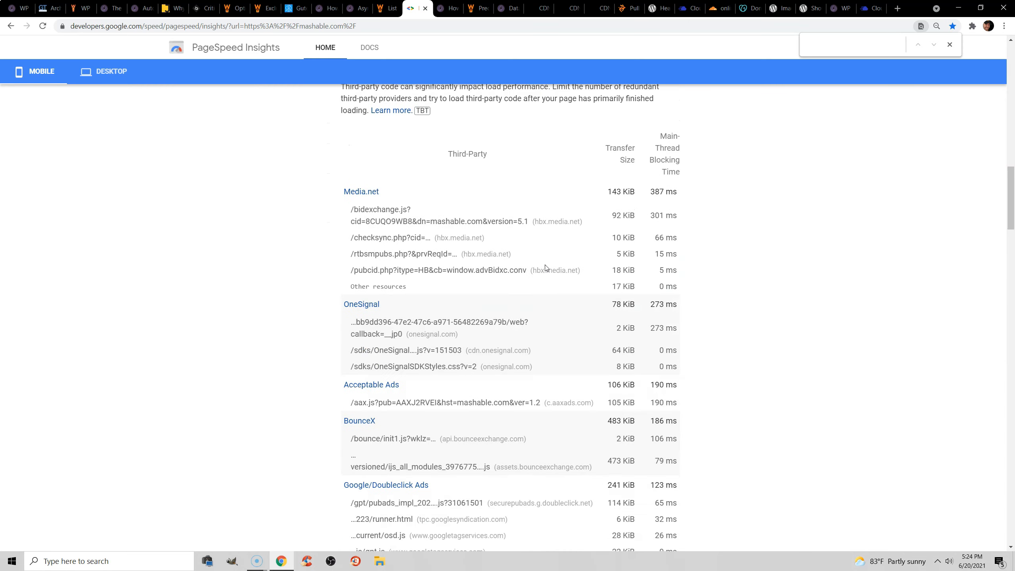
pyautogui.moveTo(536, 172); pyautogui.dragTo(581, 167)
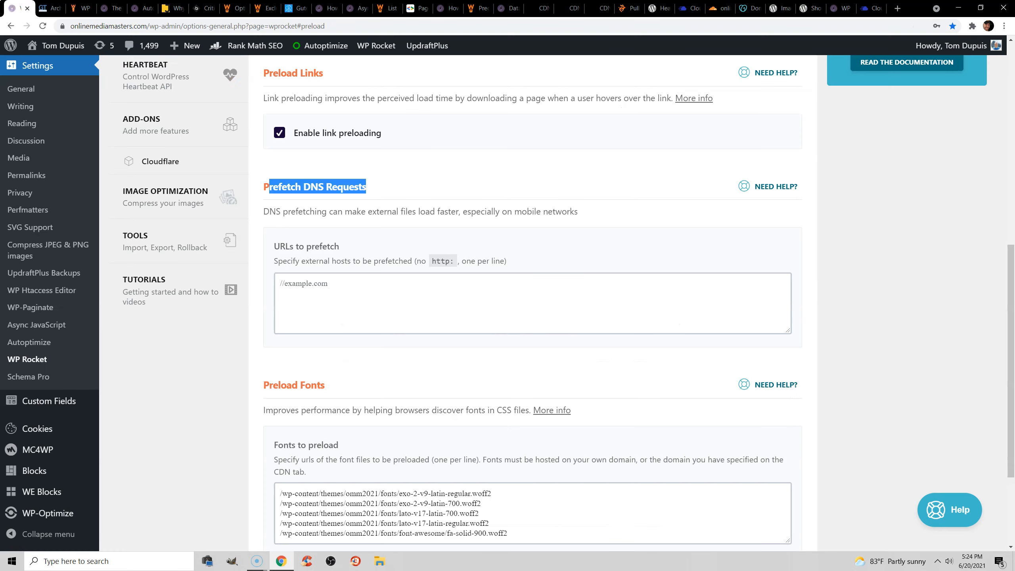
pyautogui.hotkey('ctrl', '1')
pyautogui.click(363, 288)
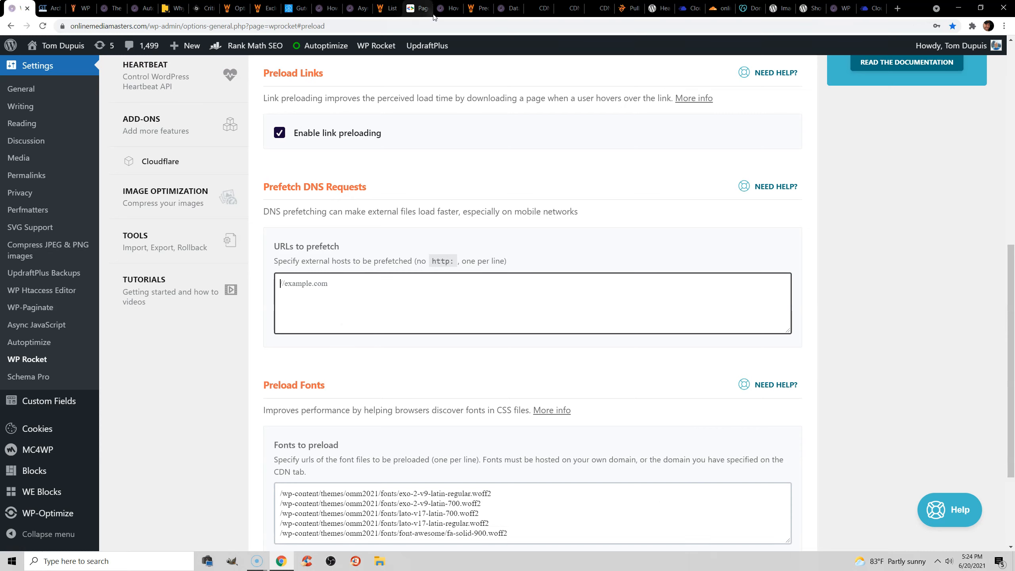
# Open the blog's DNS prefetch article and look through its complete list of common domains to prefetch.
pyautogui.click(448, 8)
pyautogui.scroll(2, 638, 191)
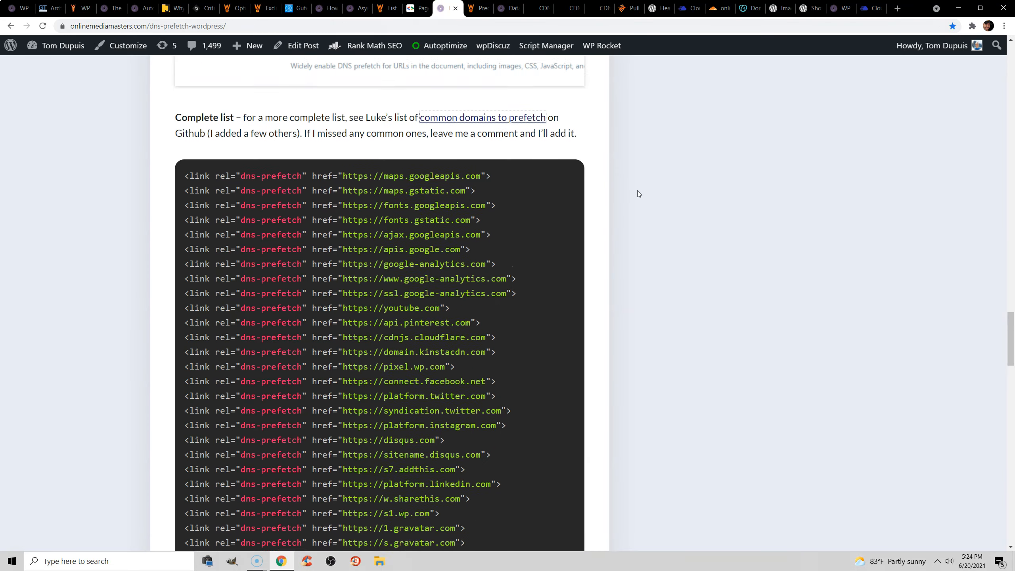
pyautogui.scroll(-1, 638, 188)
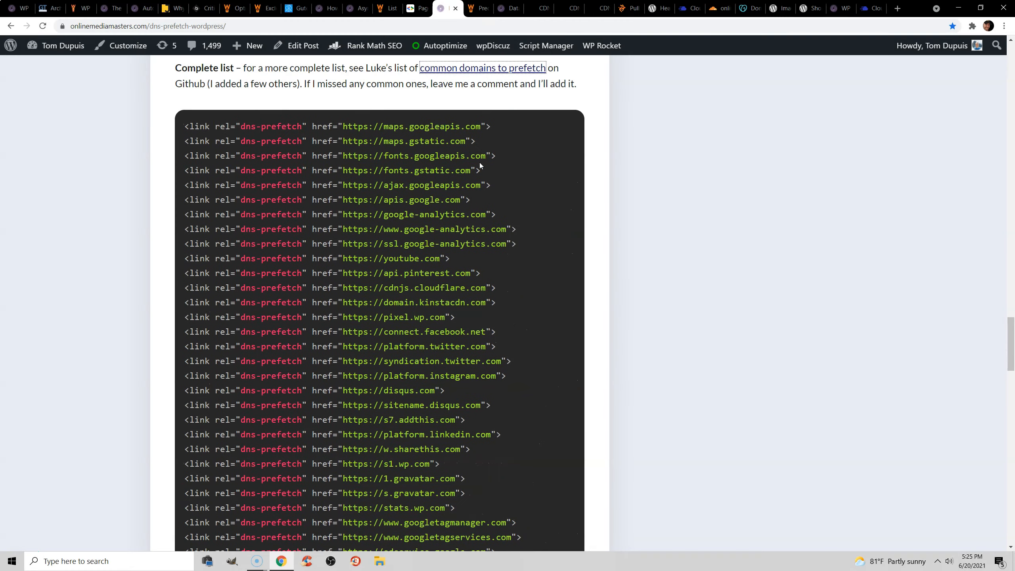
# Follow the article's common domains to prefetch link and look through the DNS Prefetch domains list on GitHub Gist.
pyautogui.click(473, 8)
pyautogui.click(450, 8)
pyautogui.scroll(3, 438, 96)
pyautogui.click(465, 166)
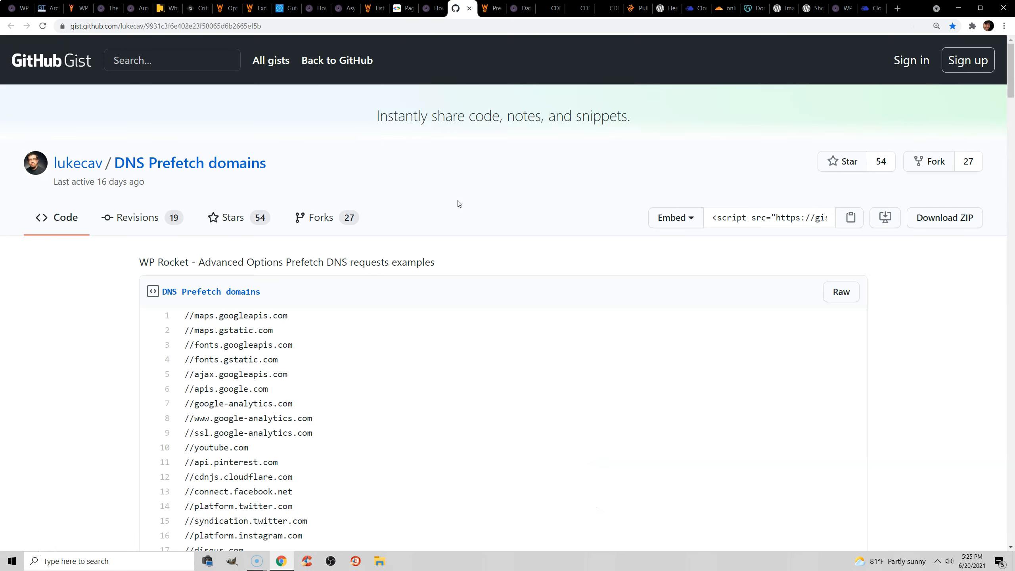
pyautogui.scroll(-5, 592, 210)
pyautogui.click(1009, 148)
pyautogui.moveTo(1009, 147)
pyautogui.mouseDown()
pyautogui.moveTo(1011, 238)
pyautogui.moveTo(1011, 104)
pyautogui.mouseUp()
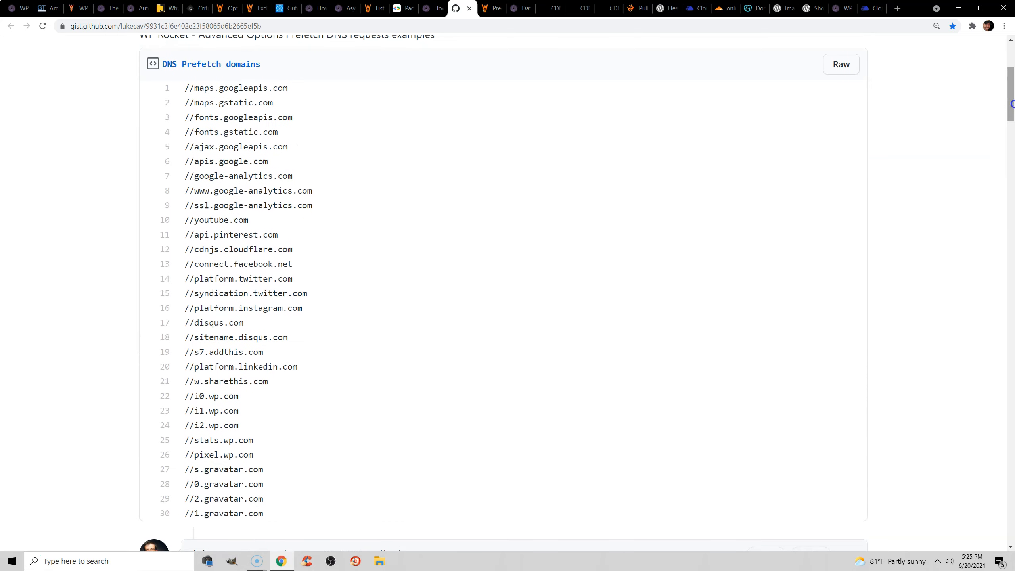
# Review WP Rocket's Preload Fonts list, filter the GTmetrix waterfall to fonts, and highlight the full URL of exo-2-v9-latin-regular.woff2.
pyautogui.click(31, 6)
pyautogui.scroll(-3, 348, 348)
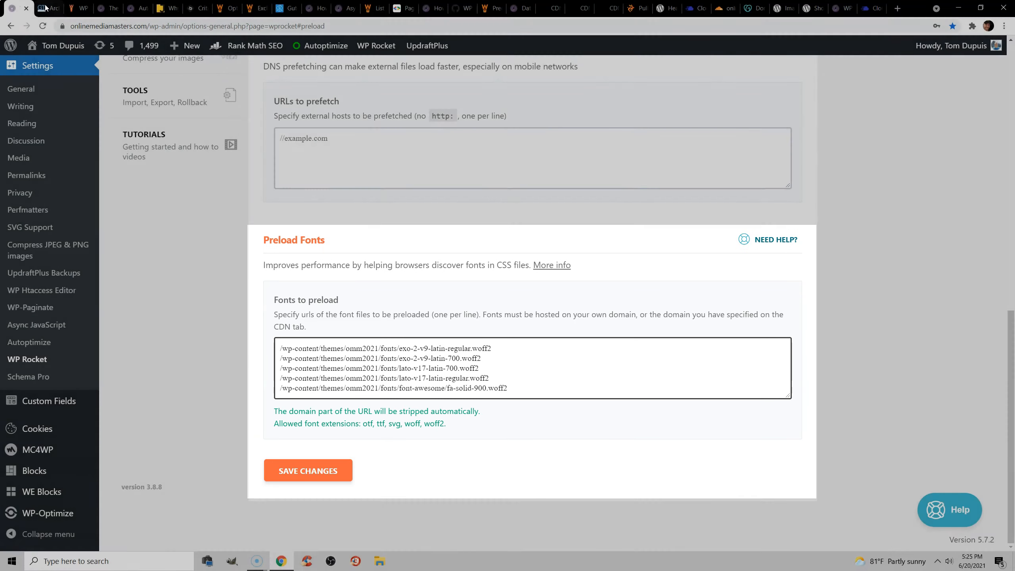
pyautogui.click(46, 6)
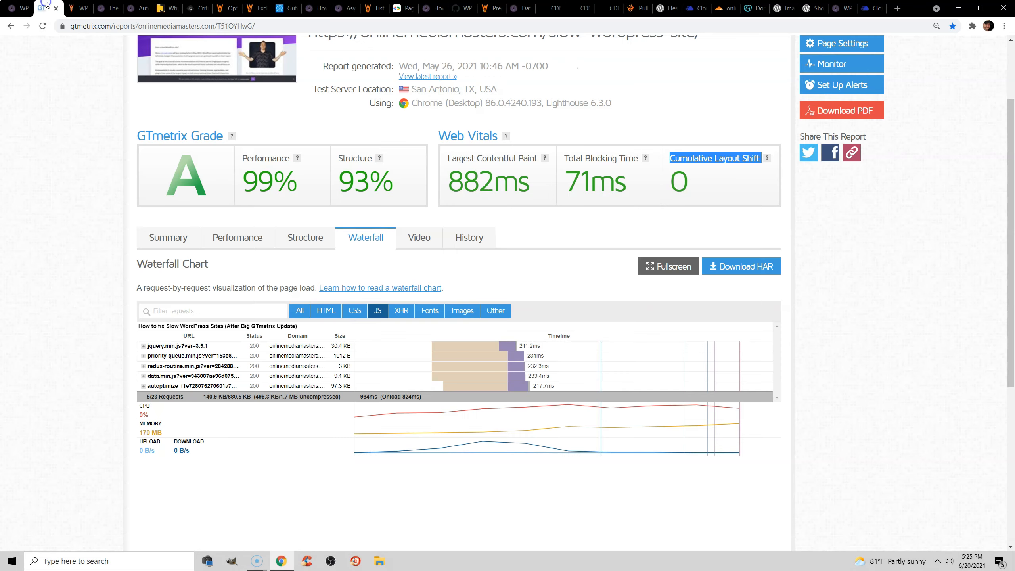
pyautogui.click(374, 308)
pyautogui.click(434, 312)
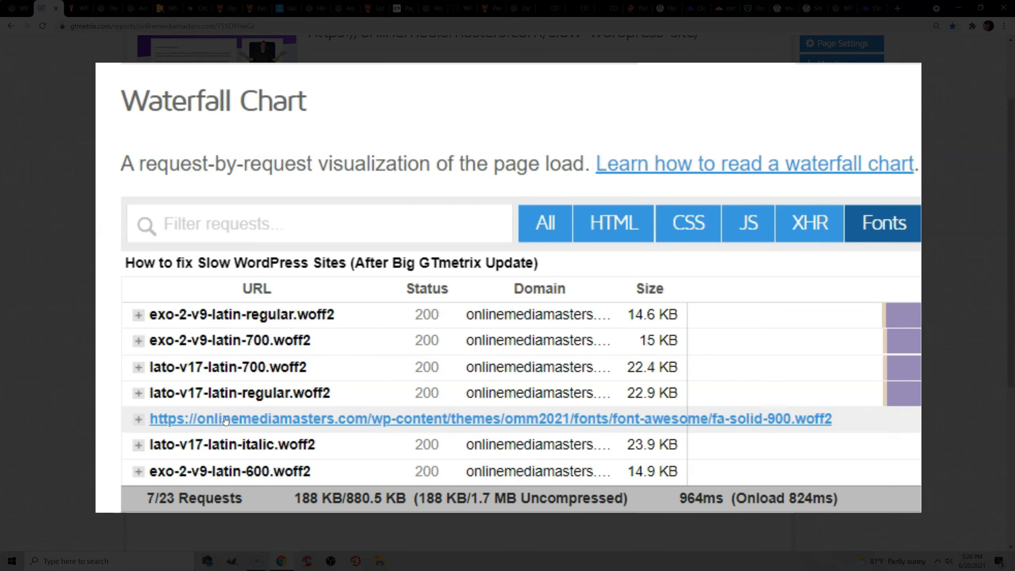
pyautogui.click(227, 321)
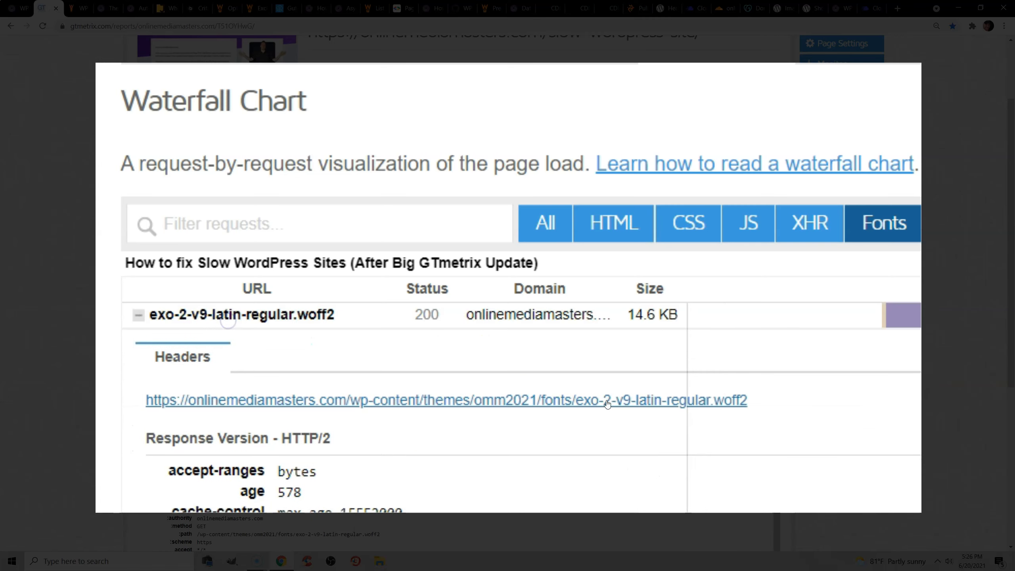
pyautogui.moveTo(750, 400); pyautogui.dragTo(142, 400)
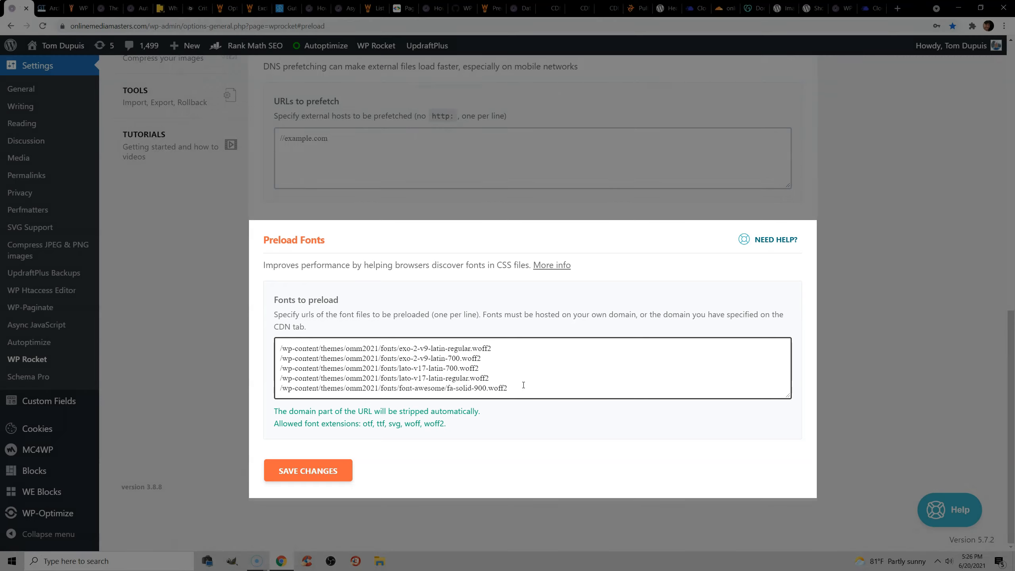
# Open WP Rocket's Advanced Rules and review the Never Cache URL(s), Cookies and User Agent(s) sections.
pyautogui.scroll(2, 491, 403)
pyautogui.scroll(5, 491, 402)
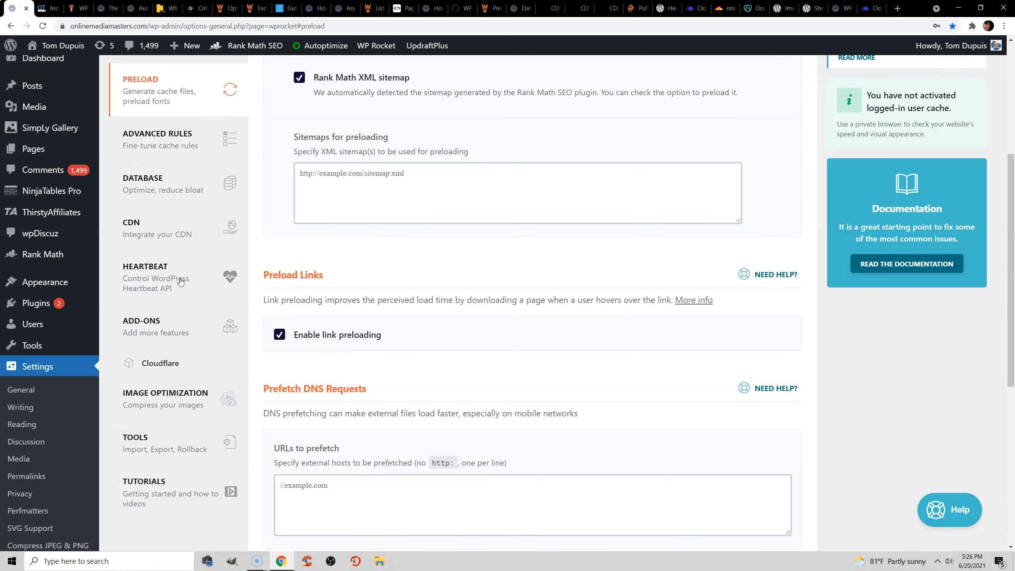
pyautogui.click(152, 138)
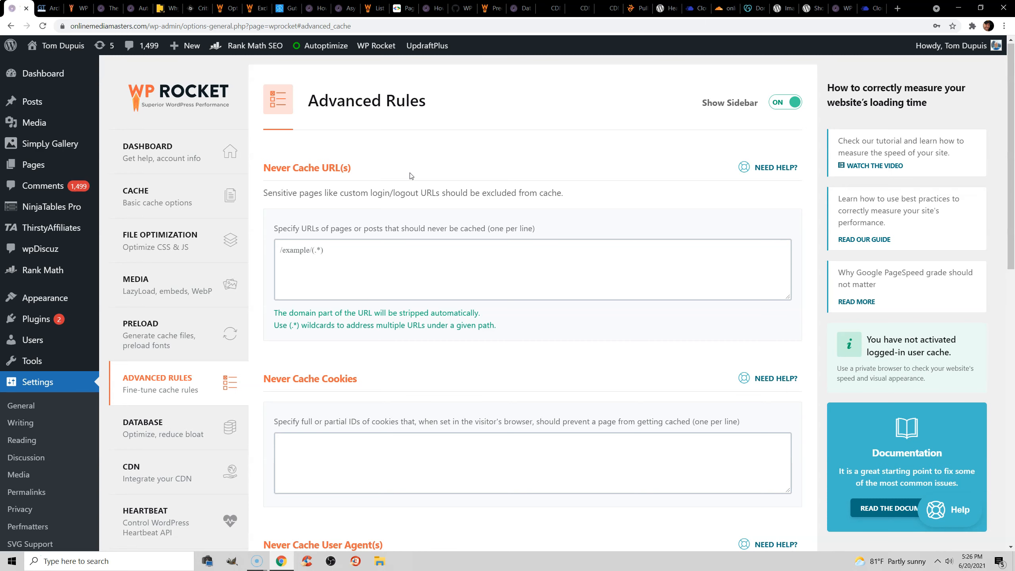
pyautogui.scroll(-5, 412, 177)
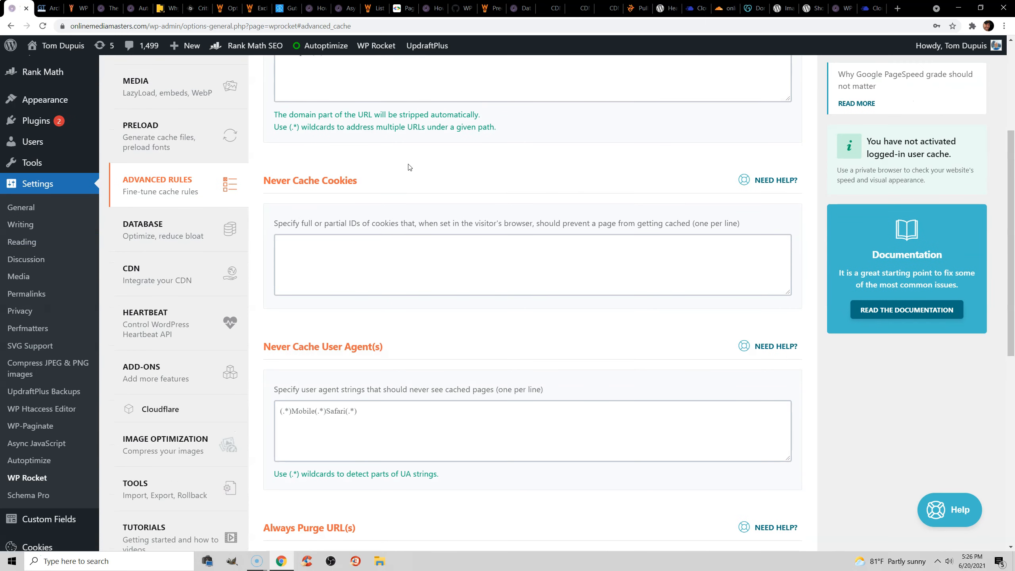
# Open WP Rocket's Database settings and review the post, comment, transient and table cleanup options and the automatic cleanup schedule.
pyautogui.click(183, 228)
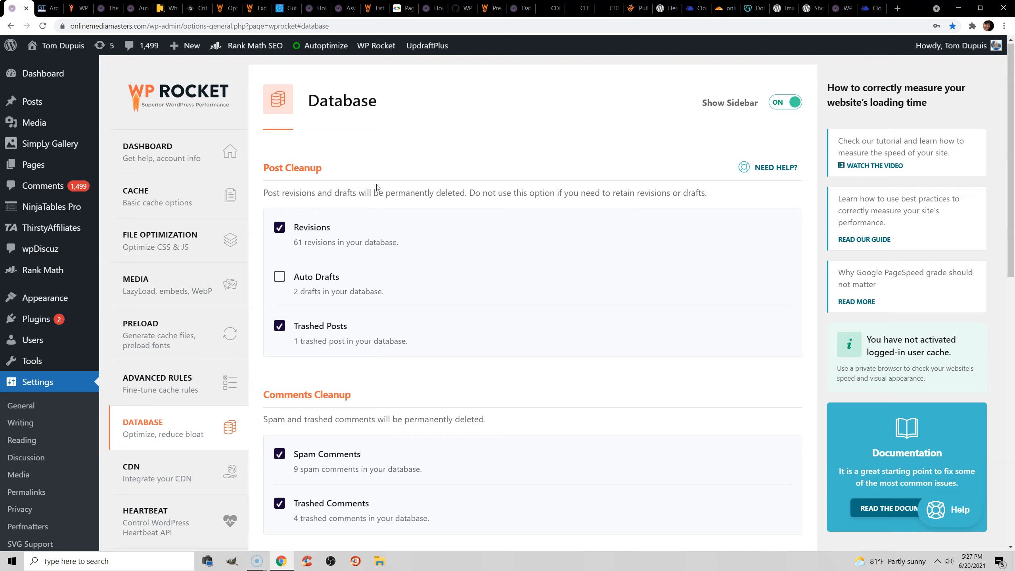
pyautogui.click(315, 229)
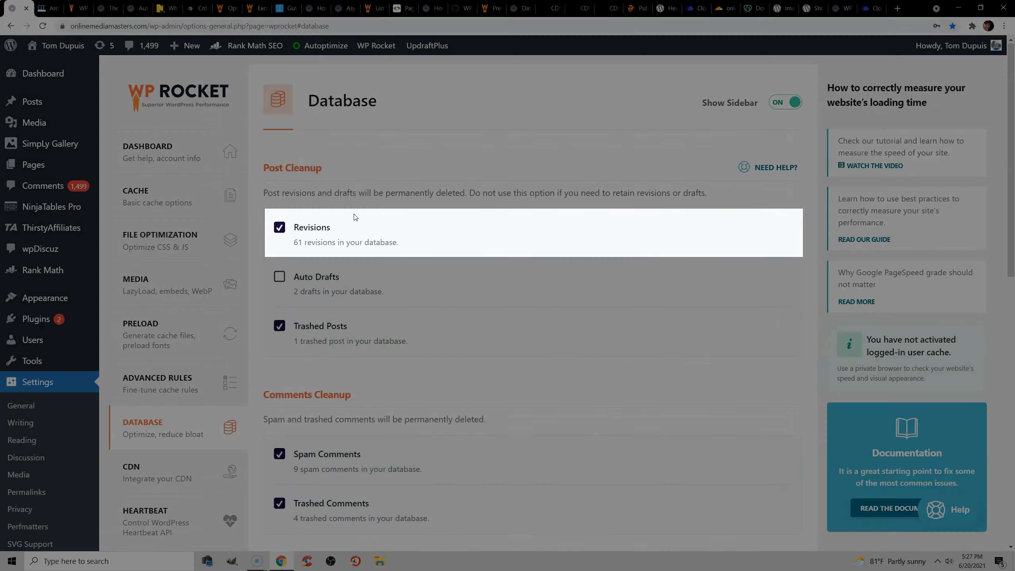
pyautogui.scroll(-10, 384, 197)
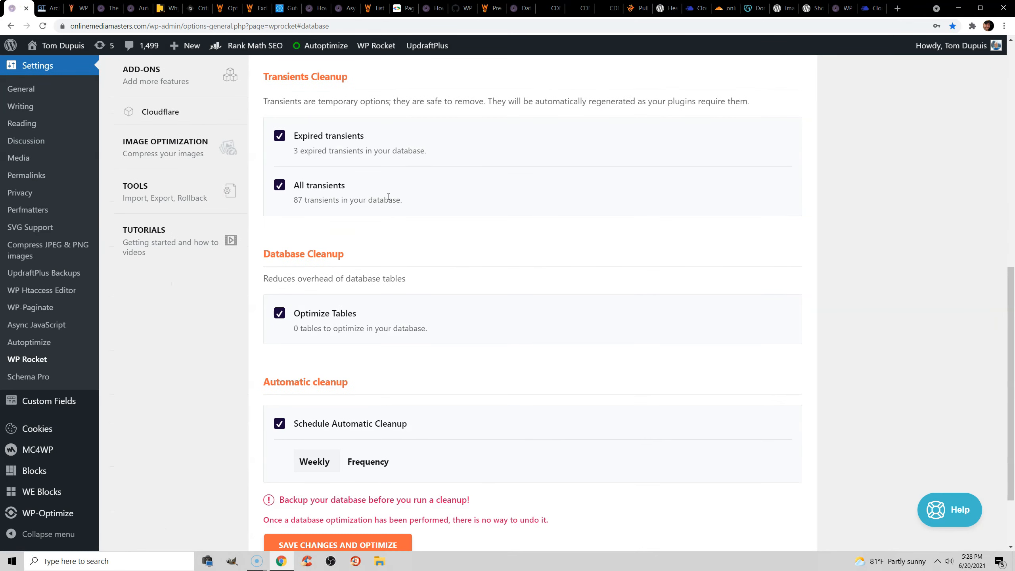
pyautogui.scroll(-1, 389, 196)
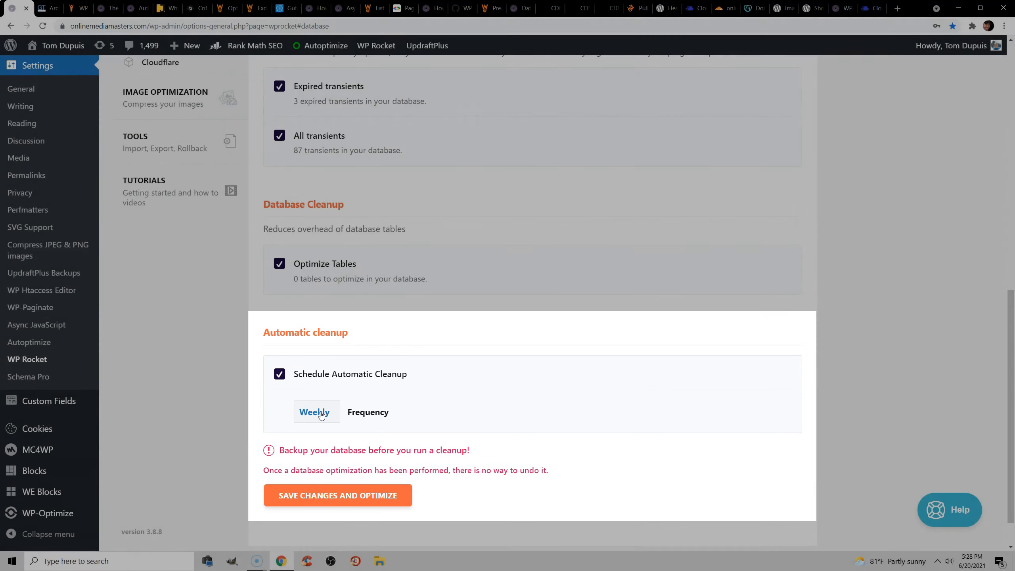
pyautogui.scroll(11, 387, 362)
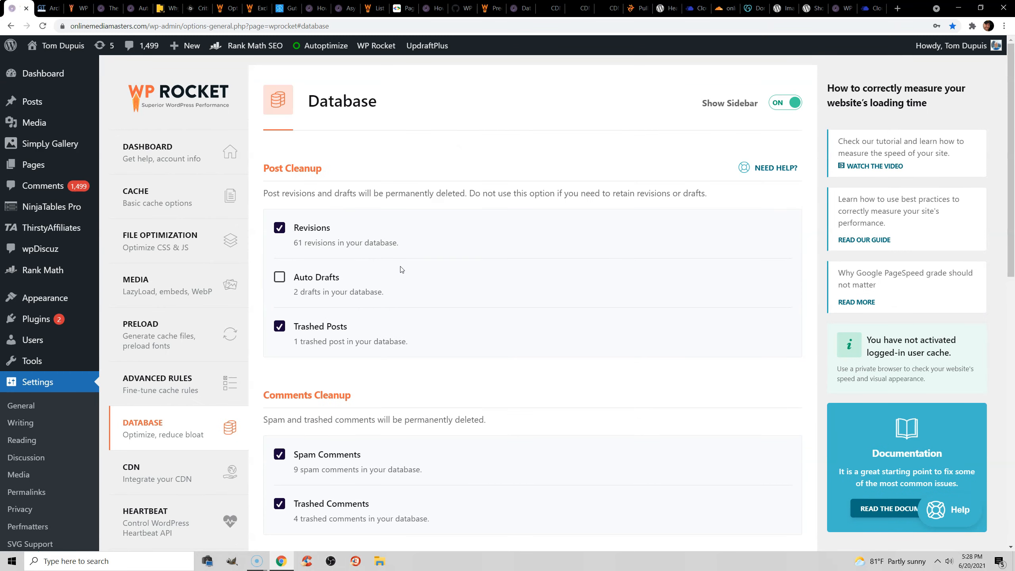
# Switch to WP-Optimize's Database page and review its list of optimizations.
pyautogui.click(519, 7)
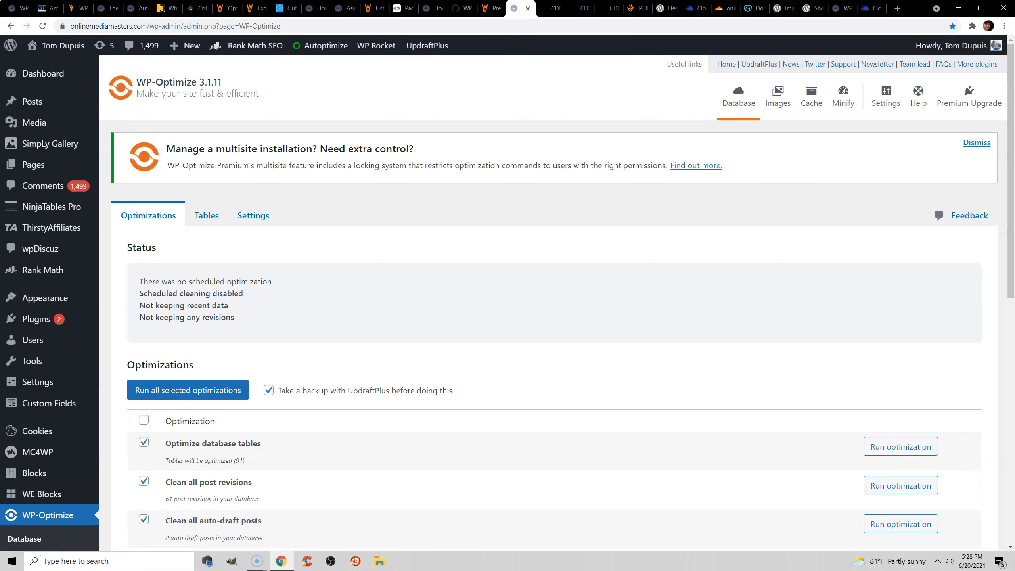
pyautogui.scroll(-7, 182, 215)
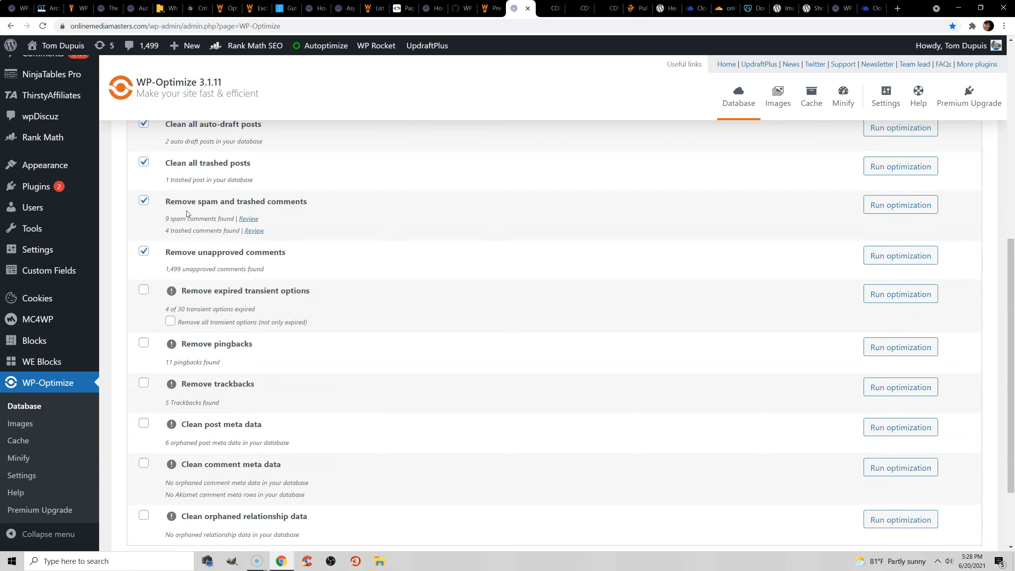
pyautogui.scroll(-3, 244, 300)
pyautogui.scroll(10, 252, 270)
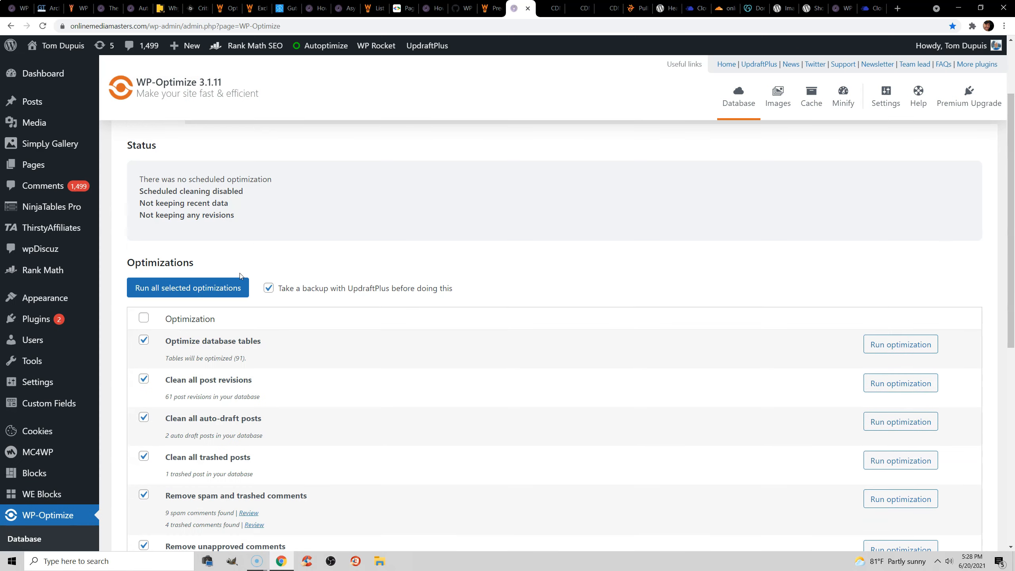
pyautogui.scroll(5, 234, 301)
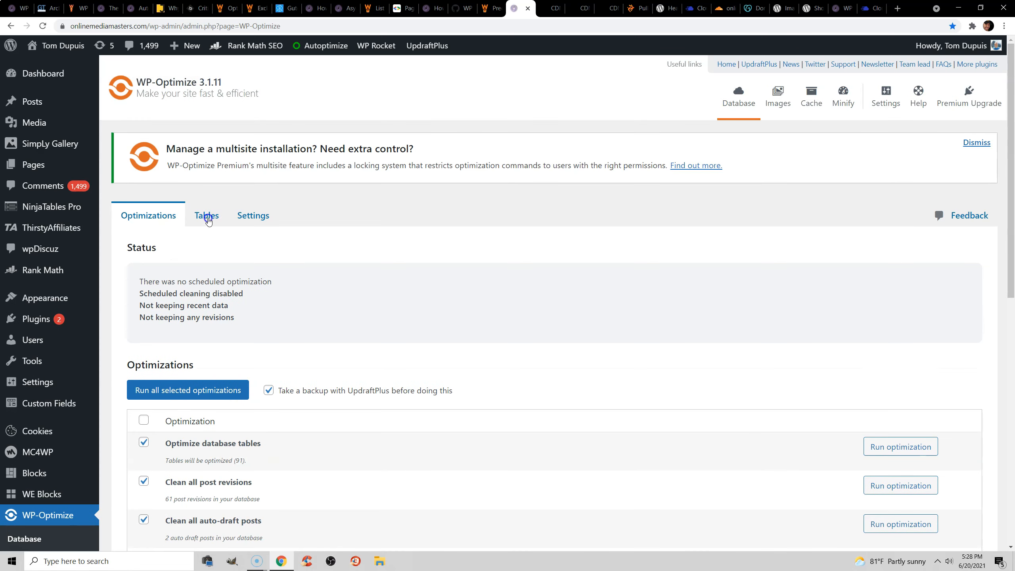
# Inspect WP-Optimize's database tables for leftovers of uninstalled plugins, highlighting the "not installed" label under the ppress_forms table.
pyautogui.click(206, 216)
pyautogui.moveTo(1011, 73); pyautogui.dragTo(1001, 252)
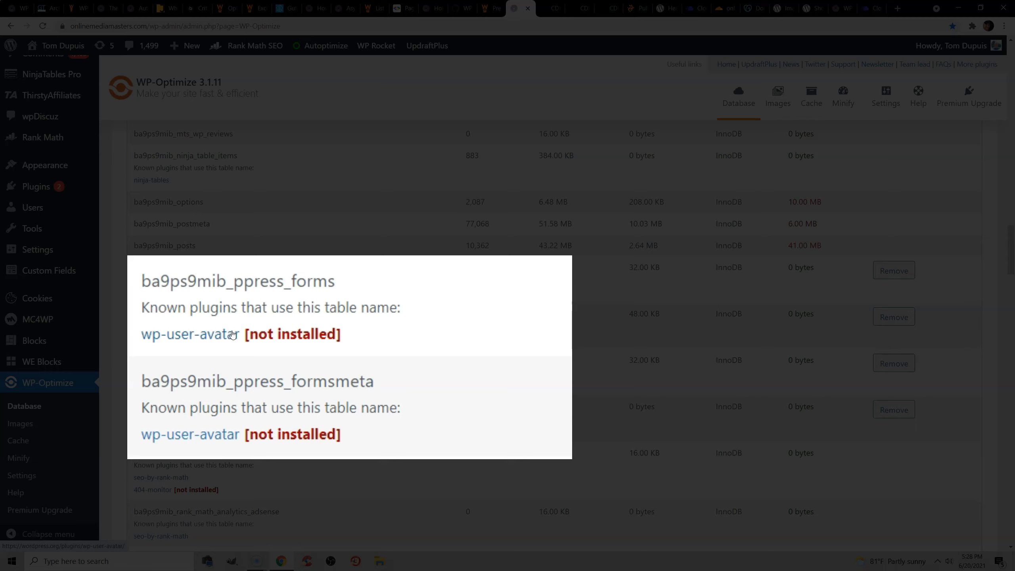
pyautogui.moveTo(251, 335); pyautogui.dragTo(336, 336)
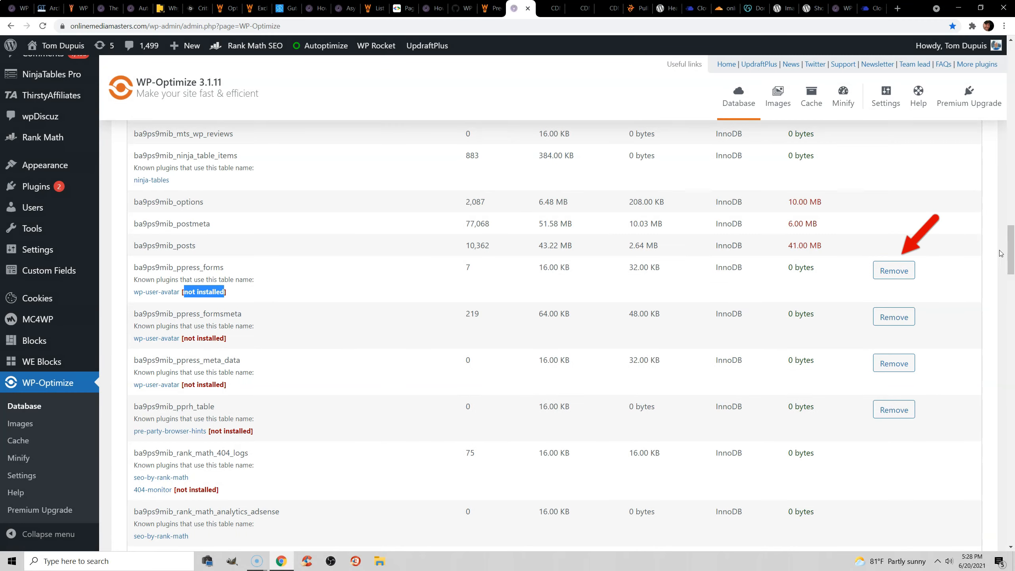
pyautogui.moveTo(1011, 250); pyautogui.dragTo(1012, 68)
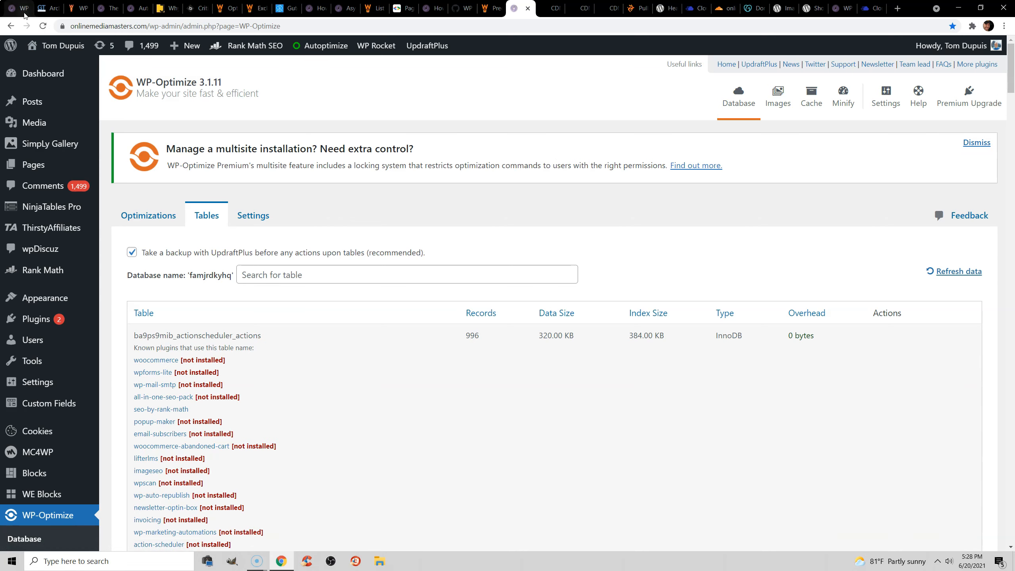
# Return to WP Rocket and review its CDN settings, including RocketCDN, Enable Content Delivery Network and CDN CNAME(s).
pyautogui.click(17, 5)
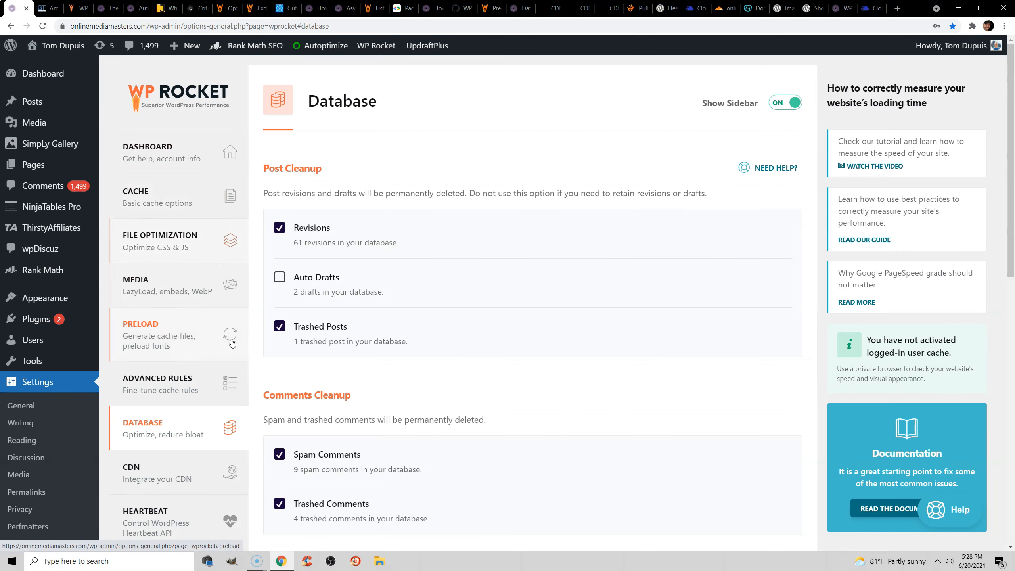
pyautogui.click(157, 473)
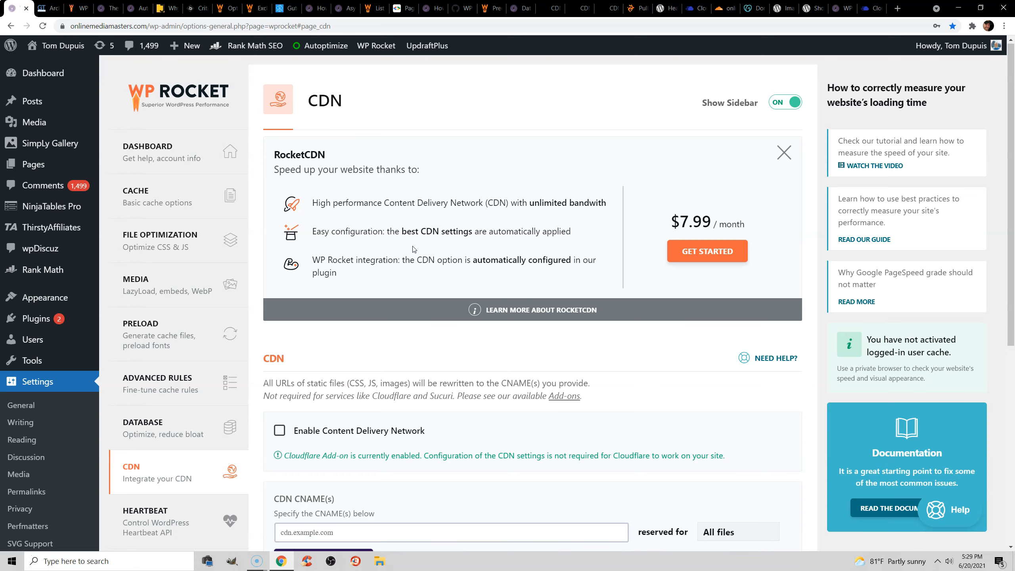
pyautogui.scroll(-2, 423, 359)
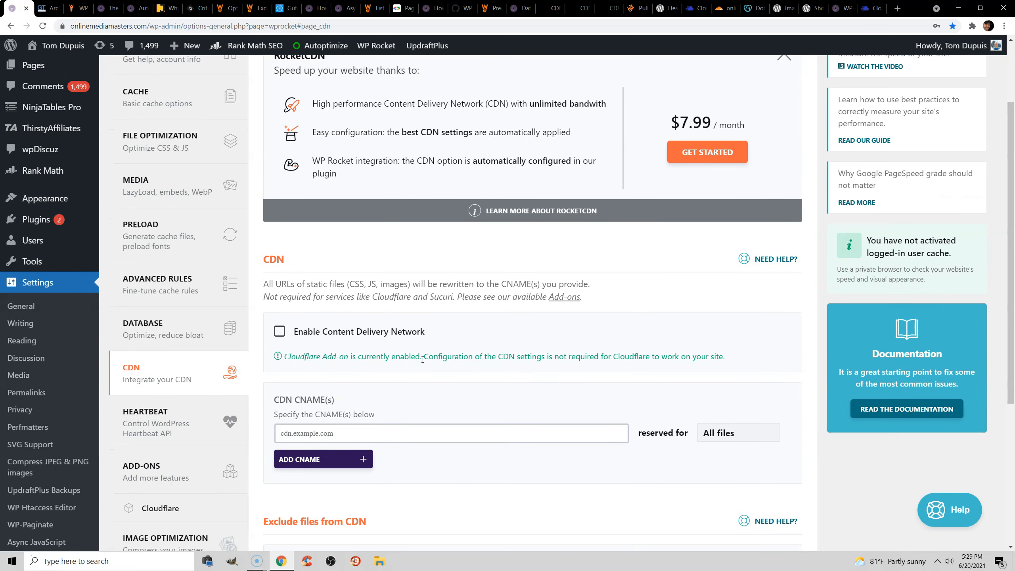
# Examine WP Rocket's CDN CNAME(s) field and the file exclusion settings below it.
pyautogui.click(372, 434)
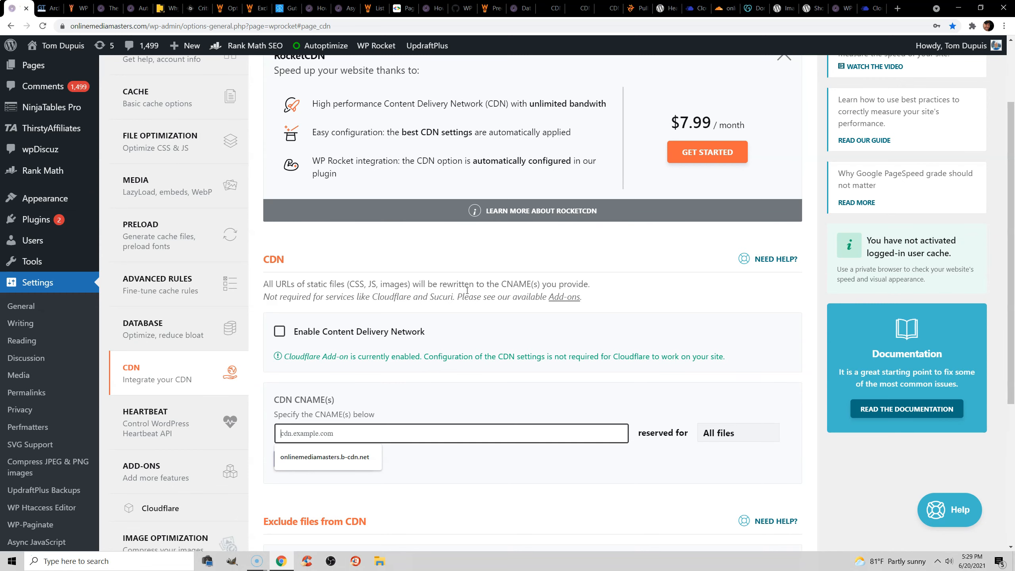
pyautogui.scroll(-1, 455, 280)
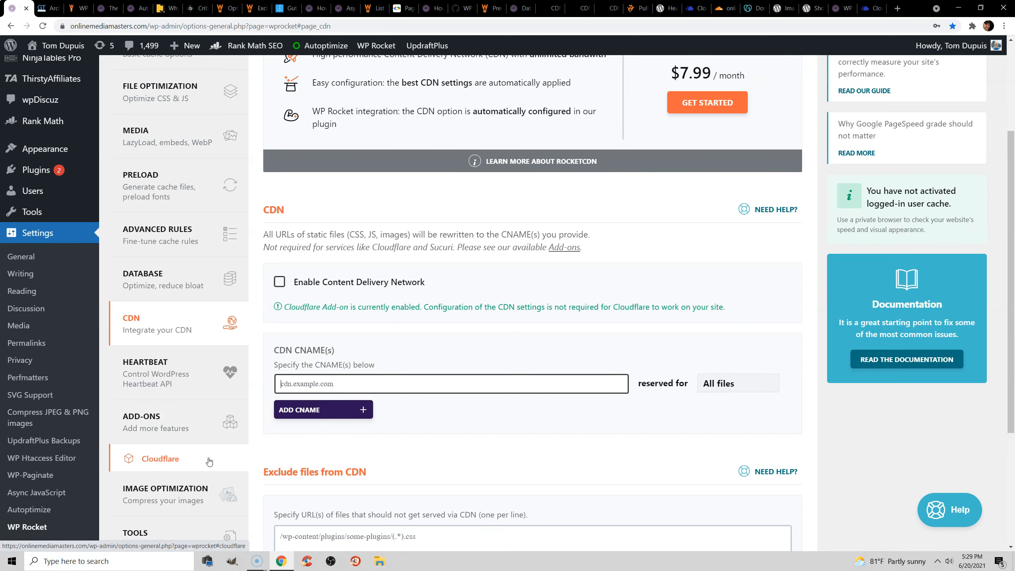
pyautogui.scroll(3, 497, 274)
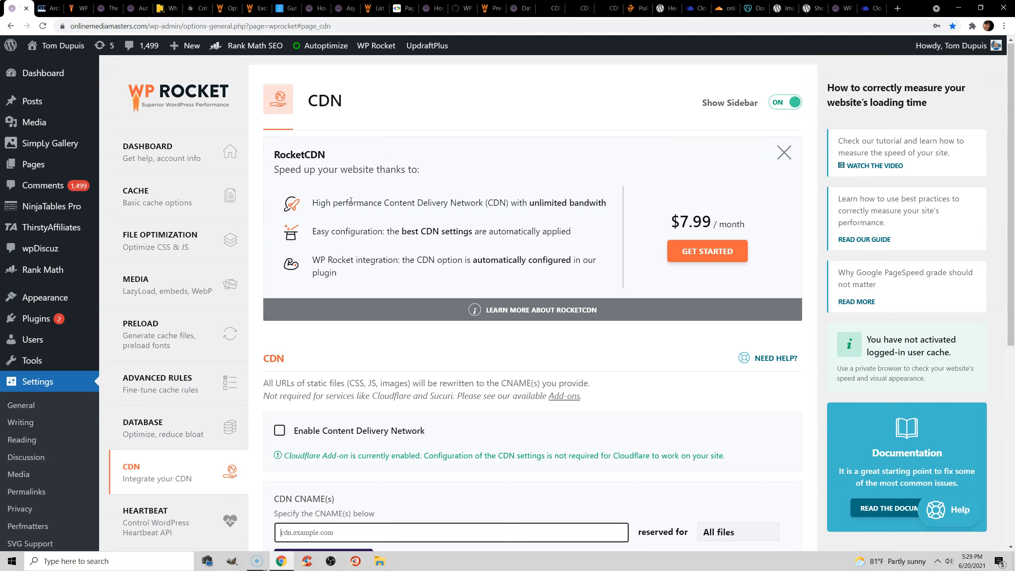
# Read the saved Facebook feedback on RocketCDN, on which CDN people use, and on choosing between Cloudflare and BunnyCDN.
pyautogui.click(544, 12)
pyautogui.scroll(10, 537, 214)
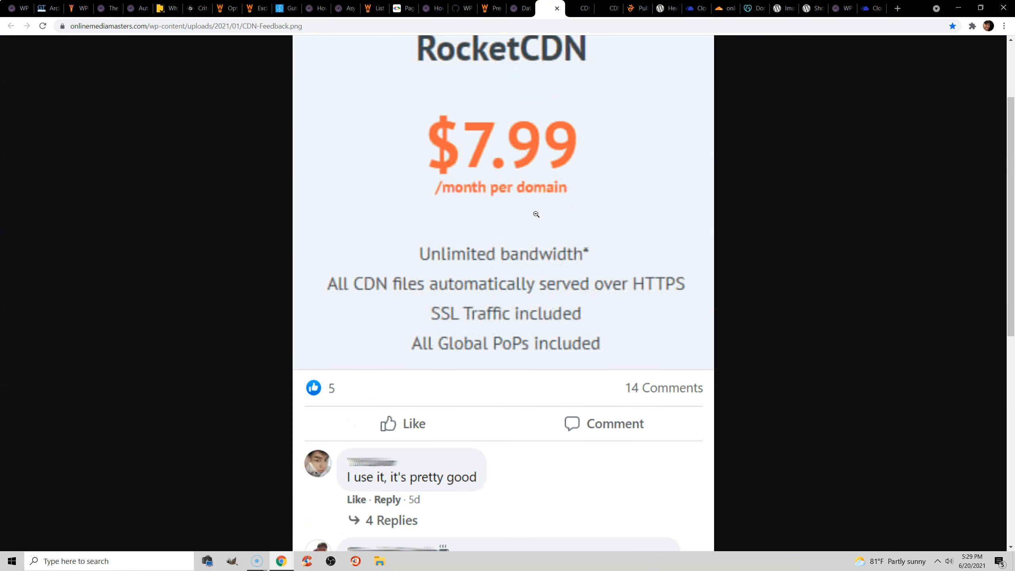
pyautogui.scroll(-7, 536, 214)
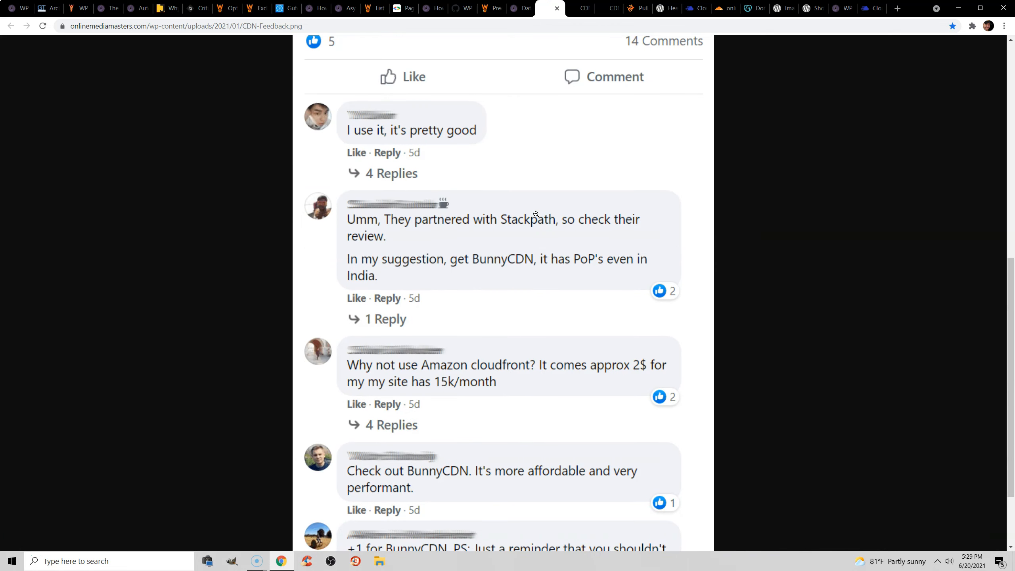
pyautogui.scroll(-2, 537, 215)
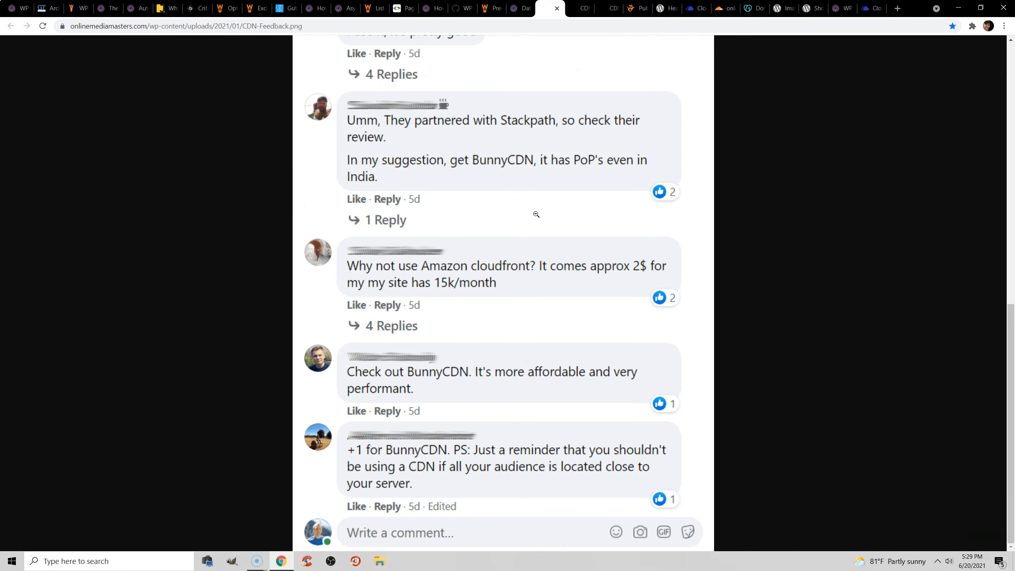
pyautogui.click(578, 9)
pyautogui.scroll(-6, 539, 130)
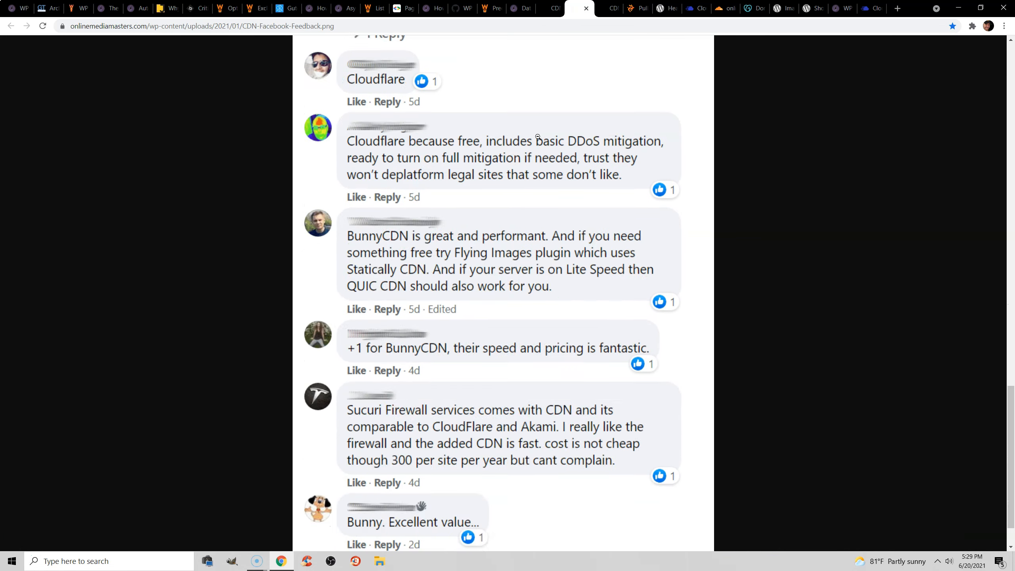
pyautogui.scroll(20, 544, 165)
pyautogui.scroll(5, 554, 179)
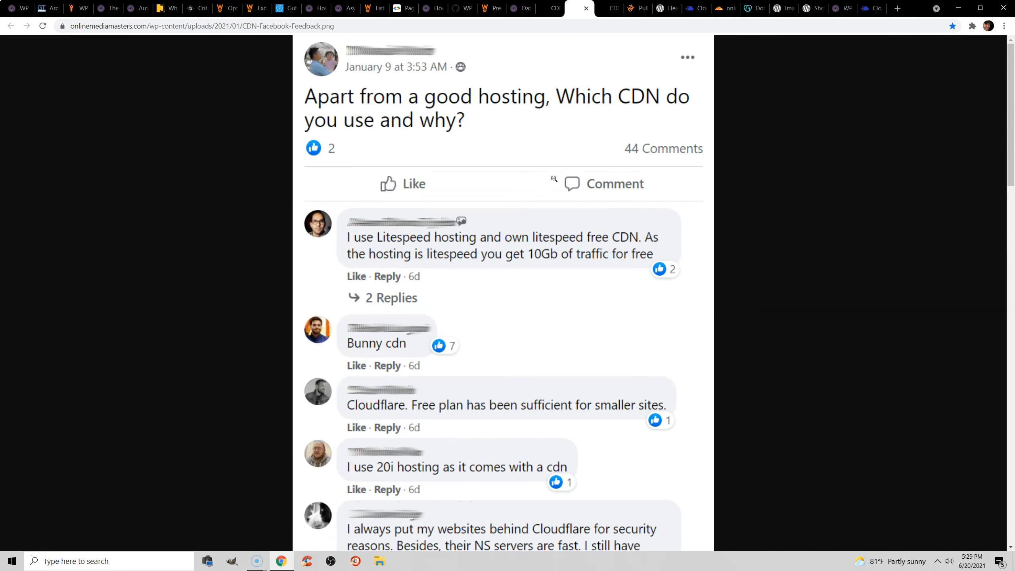
pyautogui.click(602, 12)
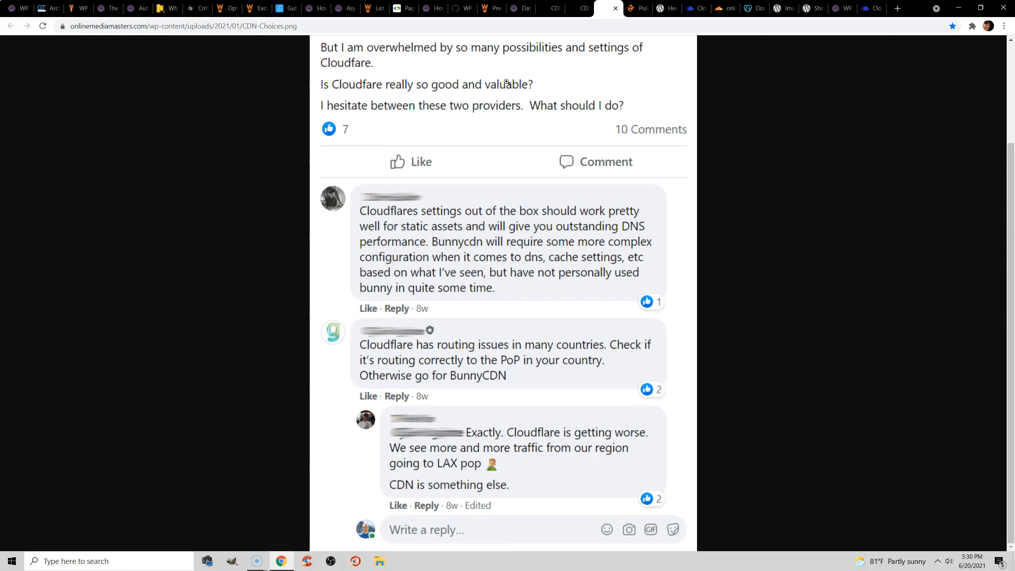
# Switch to the bunny.net panel and start a new pull zone named onlinemediamasters.
pyautogui.click(636, 7)
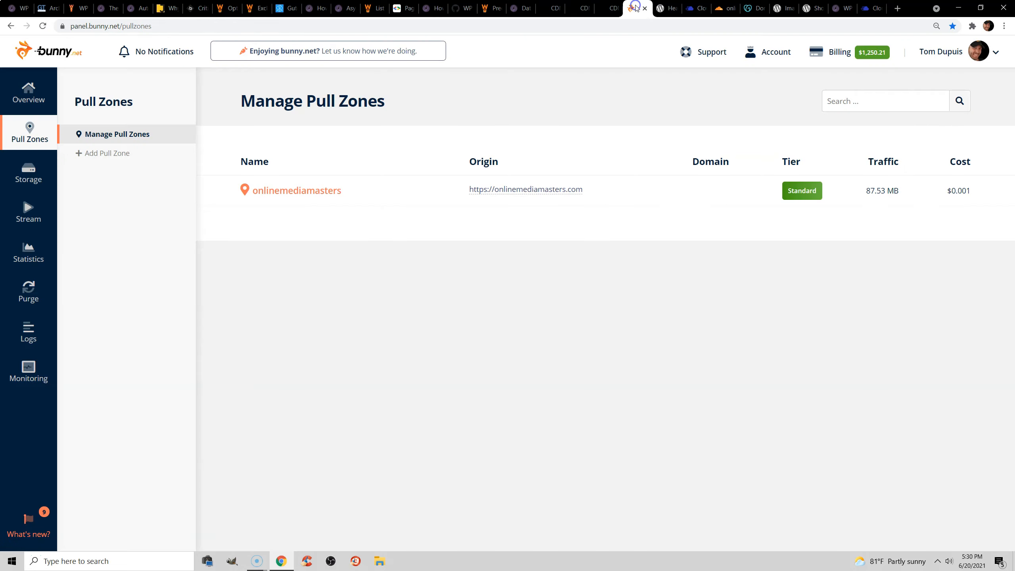
pyautogui.hotkey('ctrl', '+')
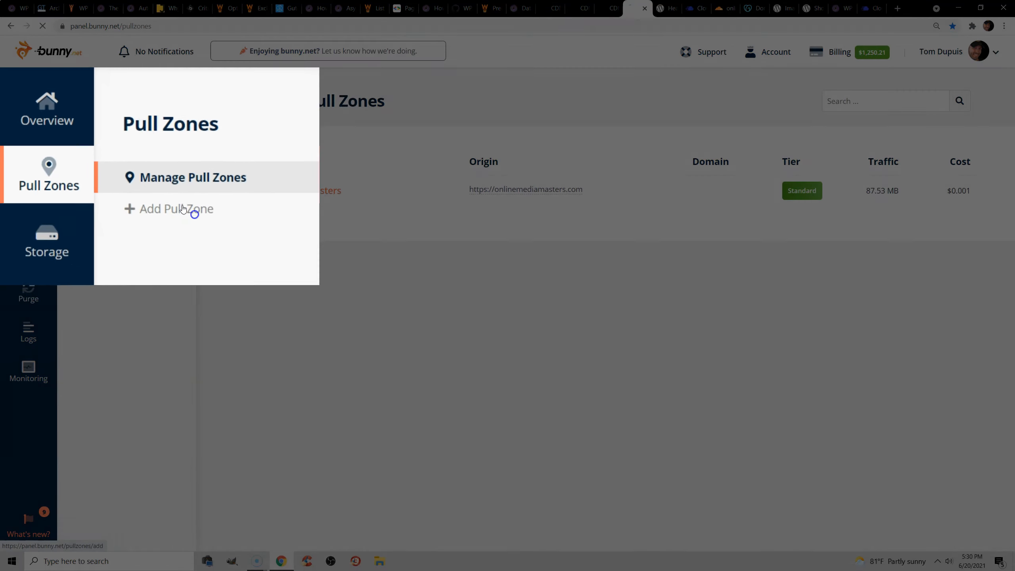
pyautogui.click(144, 169)
pyautogui.click(276, 218)
pyautogui.write('onlinemediamasters.')
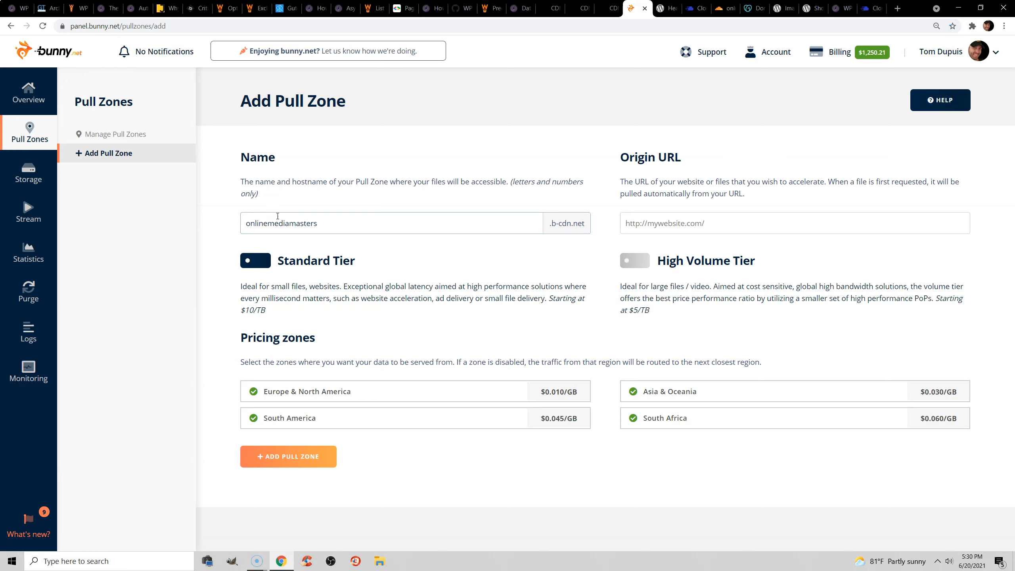
pyautogui.click(758, 231)
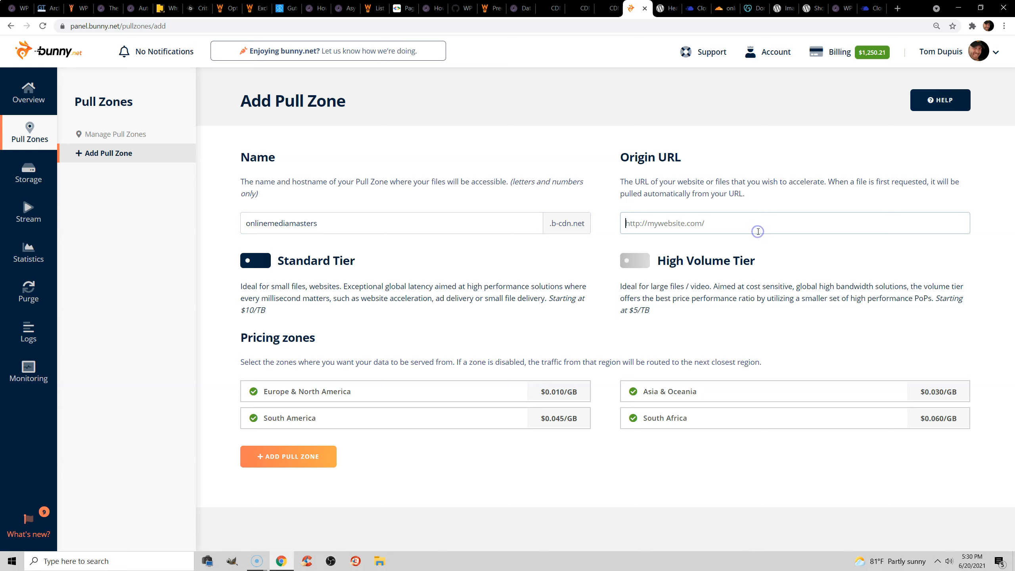
pyautogui.write('https://onlinemediamasters.com')
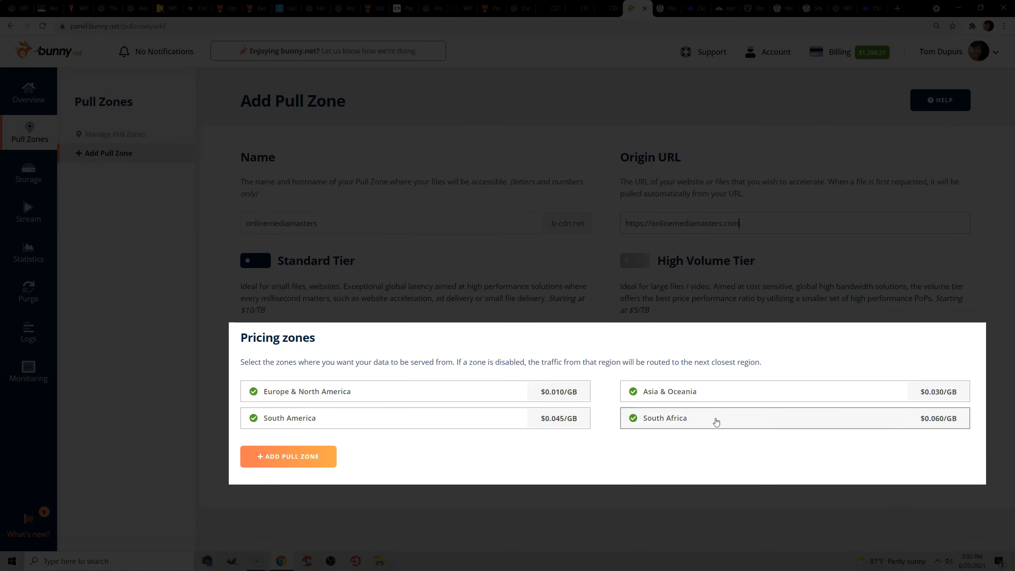
pyautogui.click(857, 421)
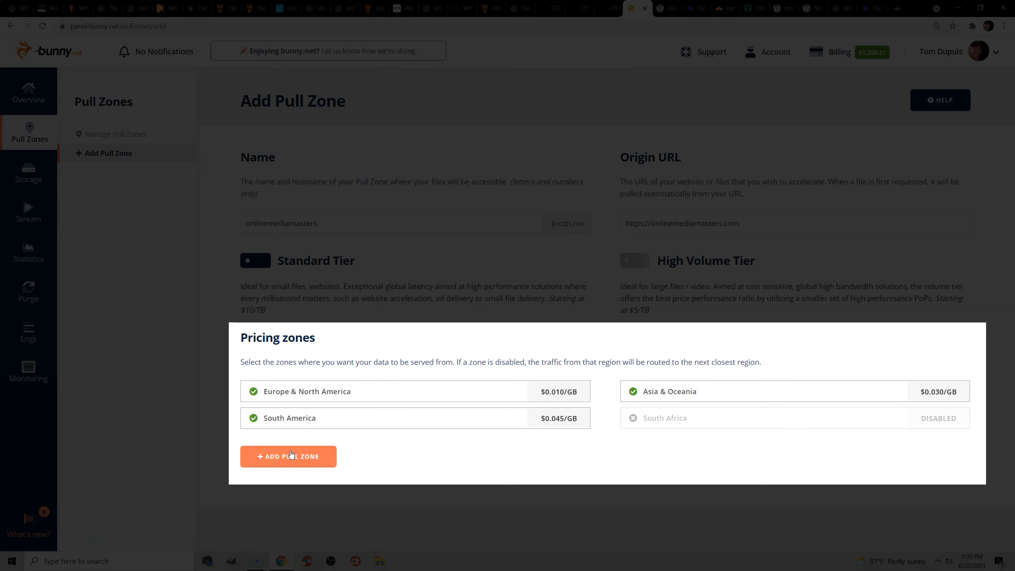
pyautogui.click(255, 458)
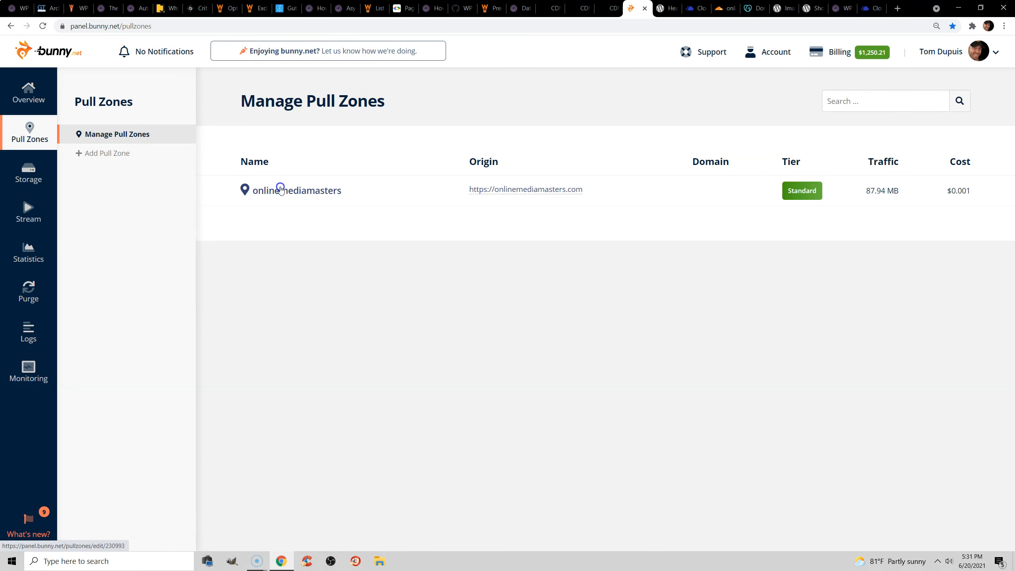
# Copy the pull zone's hostname onlinemediamasters.b-cdn.net into WP Rocket's CDN CNAME(s) and enable the Content Delivery Network.
pyautogui.click(281, 190)
pyautogui.moveTo(361, 370); pyautogui.dragTo(239, 372)
pyautogui.hotkey('ctrl', 'c')
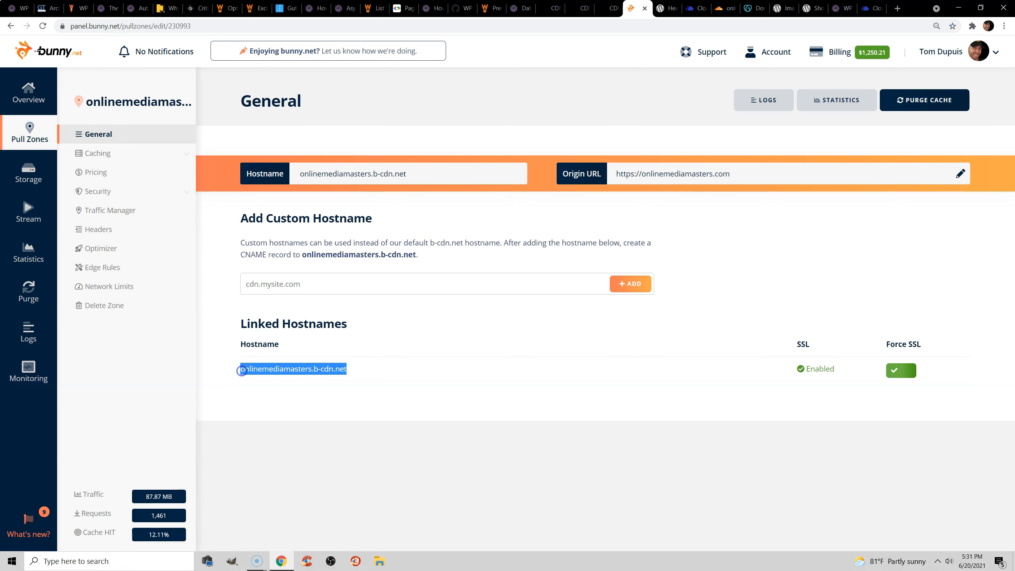
pyautogui.click(15, 8)
pyautogui.scroll(-3, 389, 360)
pyautogui.click(389, 382)
pyautogui.hotkey('ctrl', 'v')
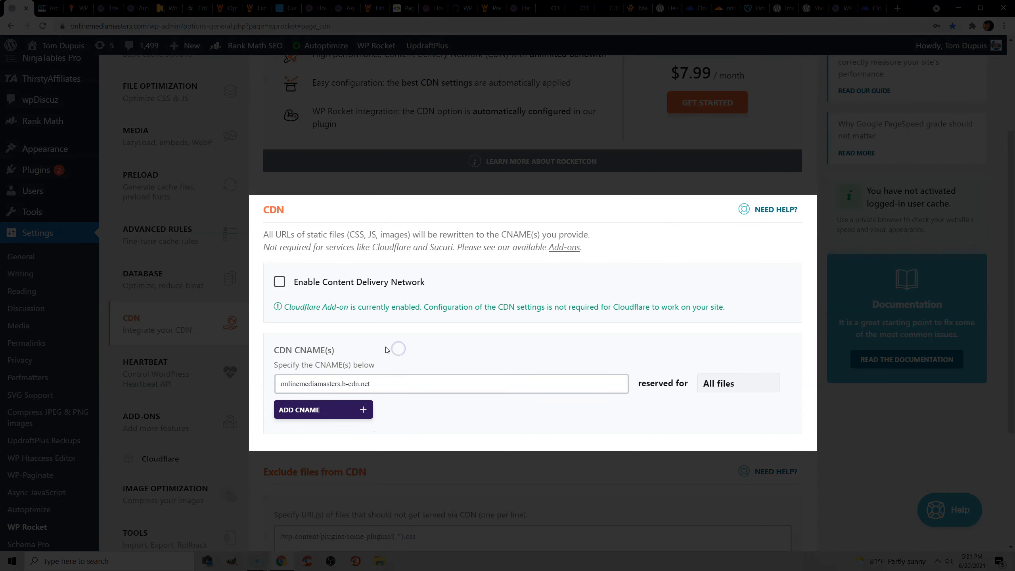
pyautogui.click(278, 282)
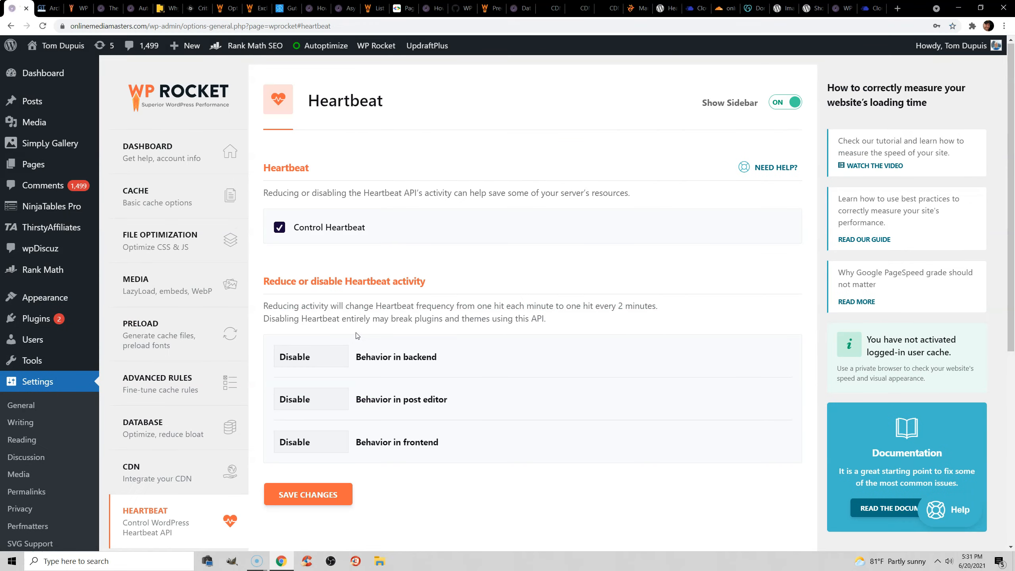
# Read the WordPress.org Heartbeat API page and review WP Rocket's Heartbeat settings, including the backend behavior choices and the reduced-frequency description.
pyautogui.click(666, 8)
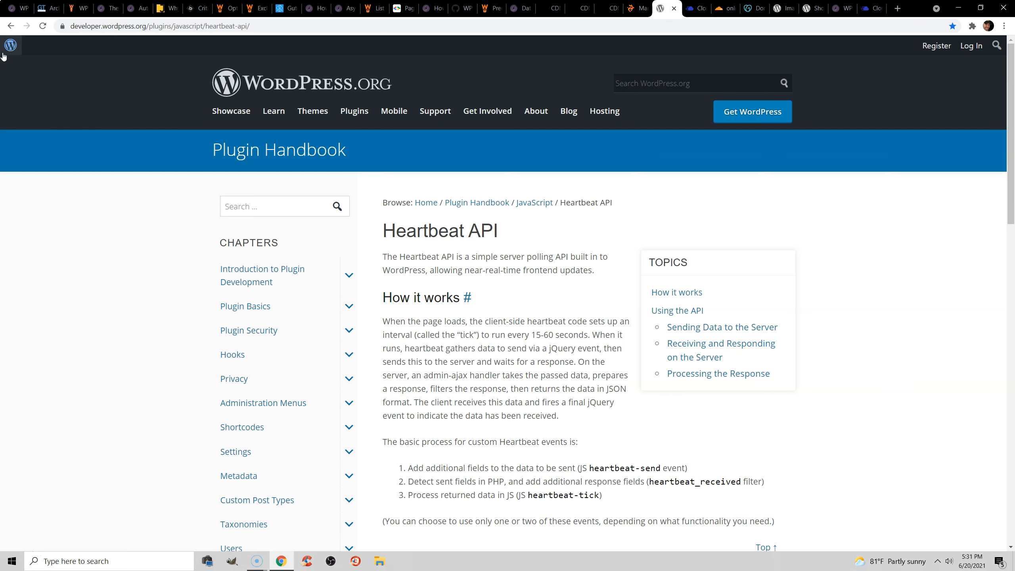
pyautogui.click(17, 11)
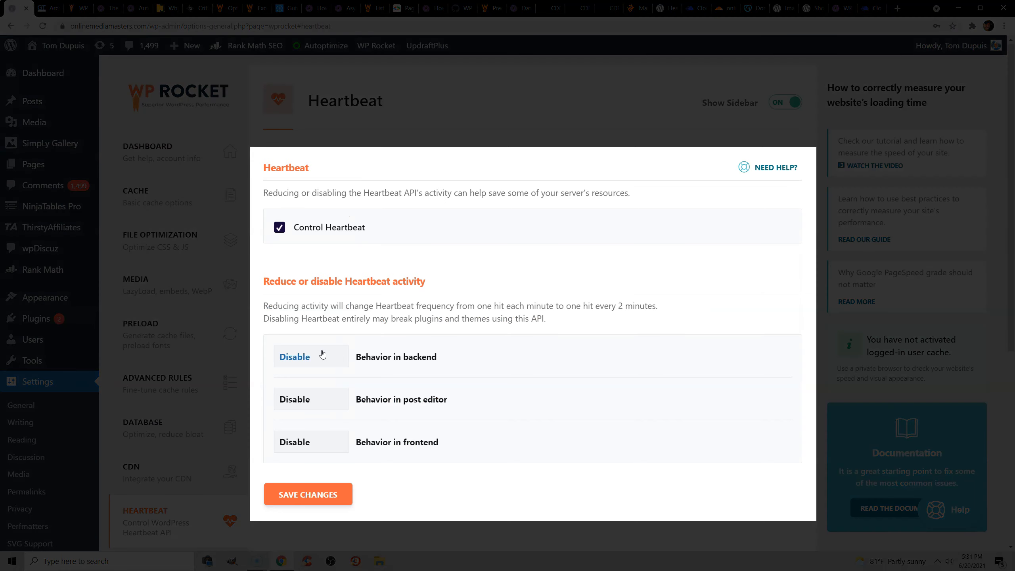
pyautogui.click(323, 354)
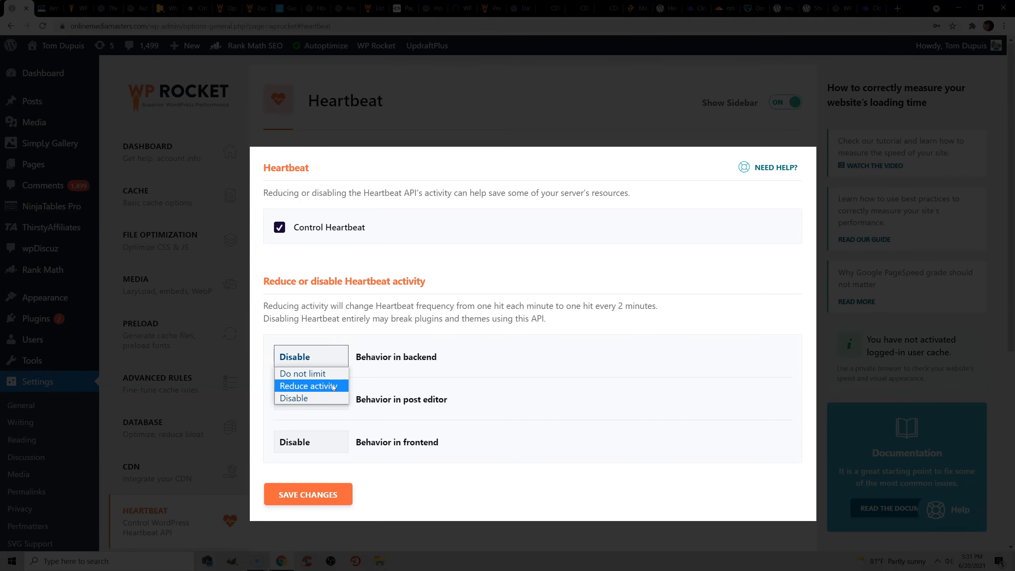
pyautogui.click(490, 319)
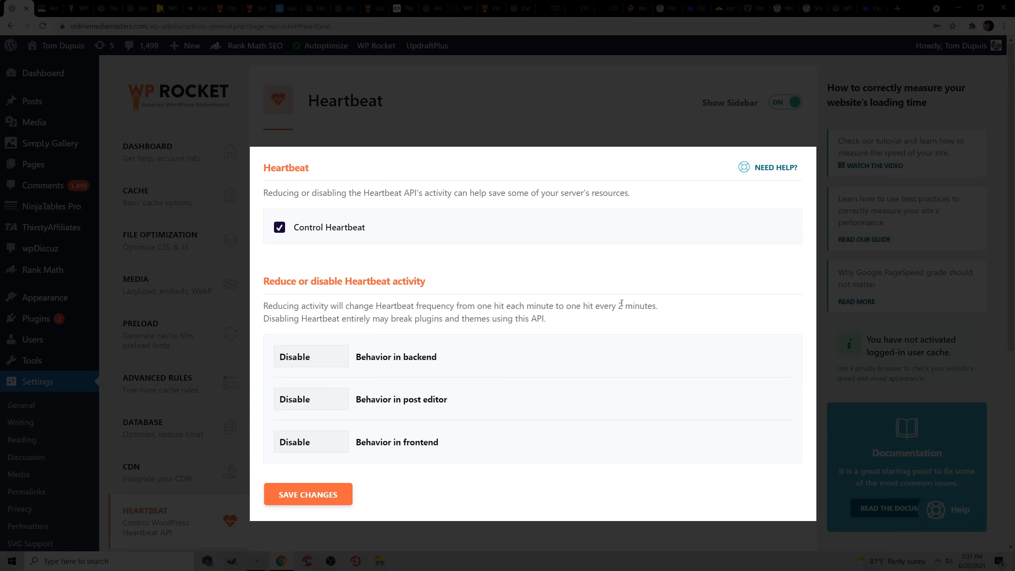
pyautogui.moveTo(618, 305); pyautogui.dragTo(658, 306)
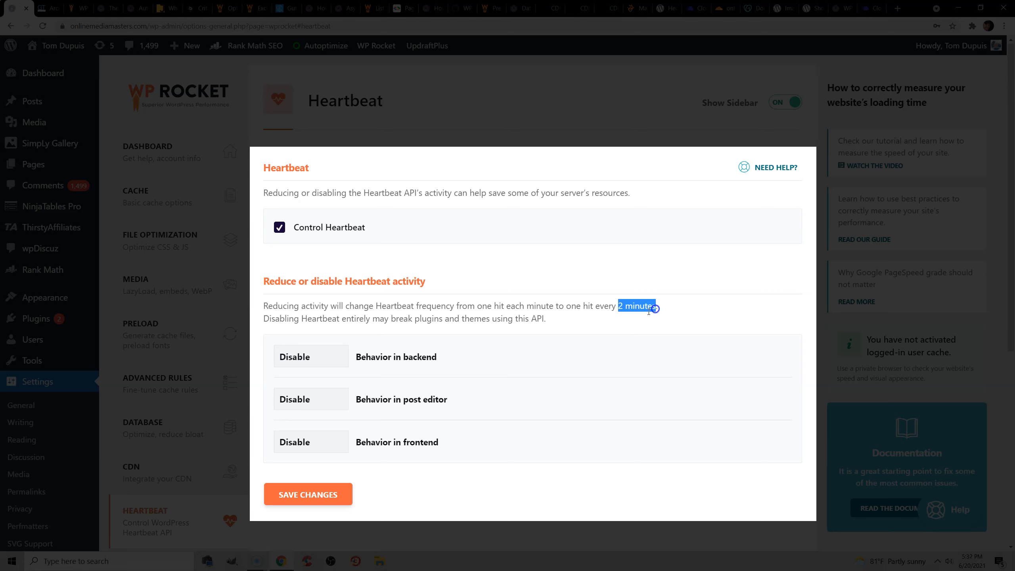
pyautogui.click(607, 305)
pyautogui.scroll(-2, 575, 279)
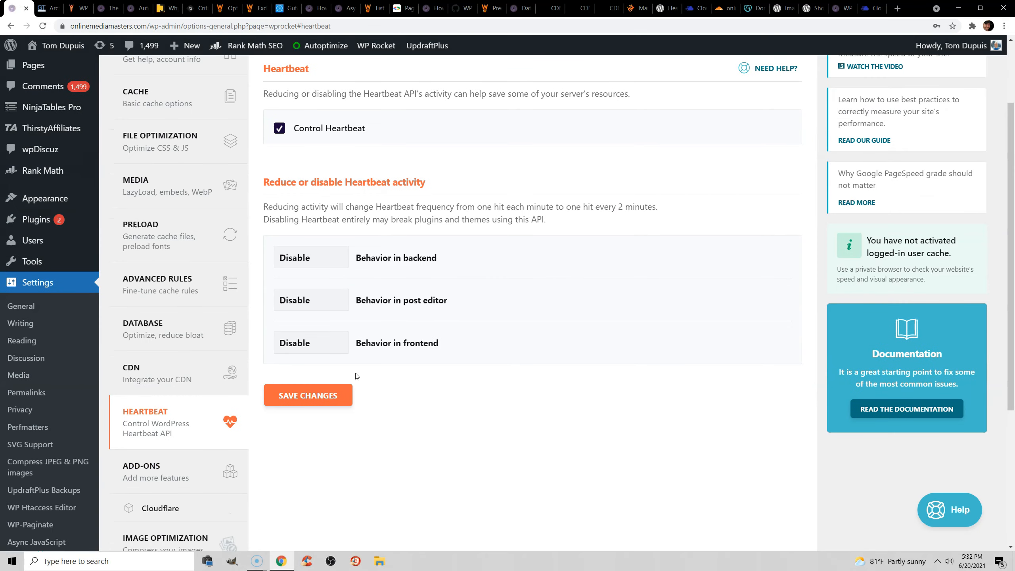
# Open WP Rocket's Add-ons and review Google Tracking, Facebook Pixel and Varnish, highlighting the Cloudways server mention.
pyautogui.click(180, 460)
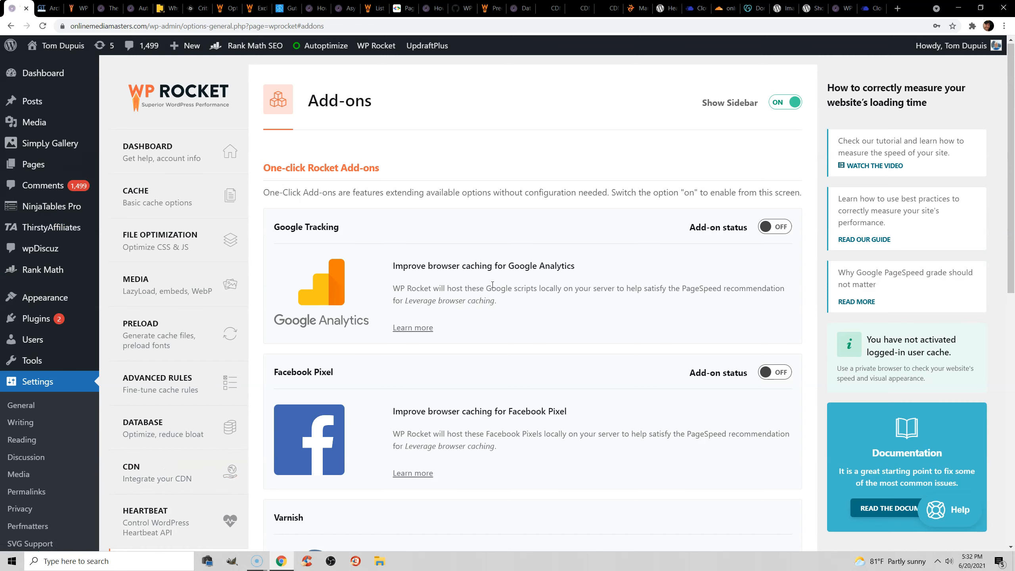
pyautogui.scroll(-1, 493, 285)
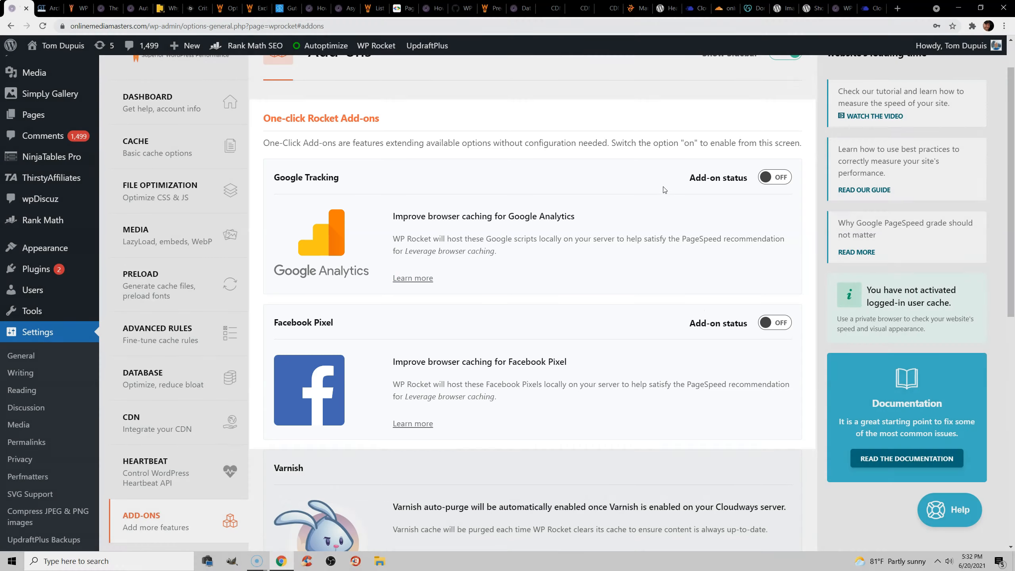
pyautogui.scroll(-2, 585, 210)
pyautogui.scroll(-2, 585, 210)
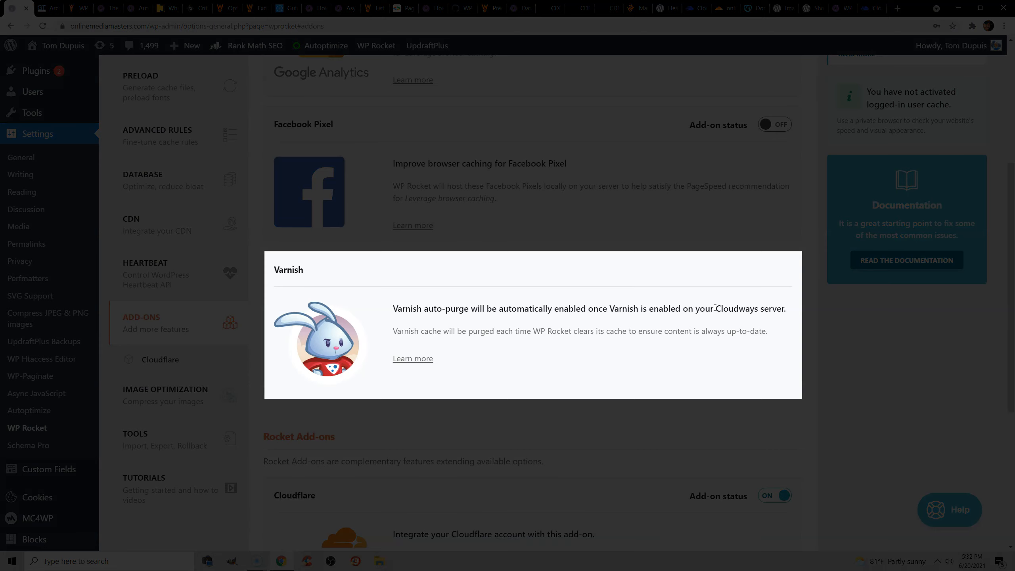
pyautogui.moveTo(716, 308); pyautogui.dragTo(781, 308)
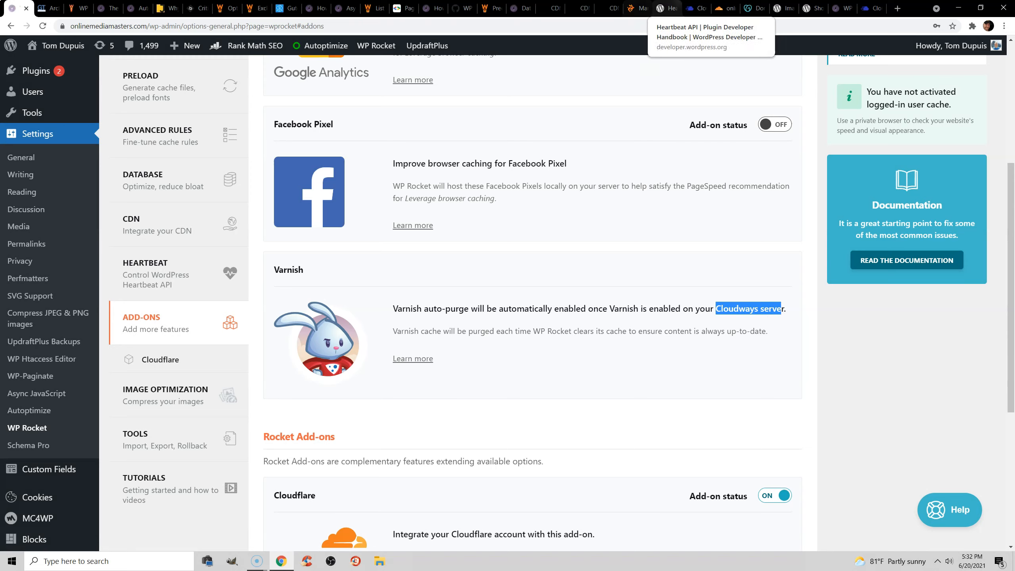
# Check Varnish among the Cloudways server's managed services, and return to WP Rocket to review the Varnish and Cloudflare add-ons.
pyautogui.click(696, 8)
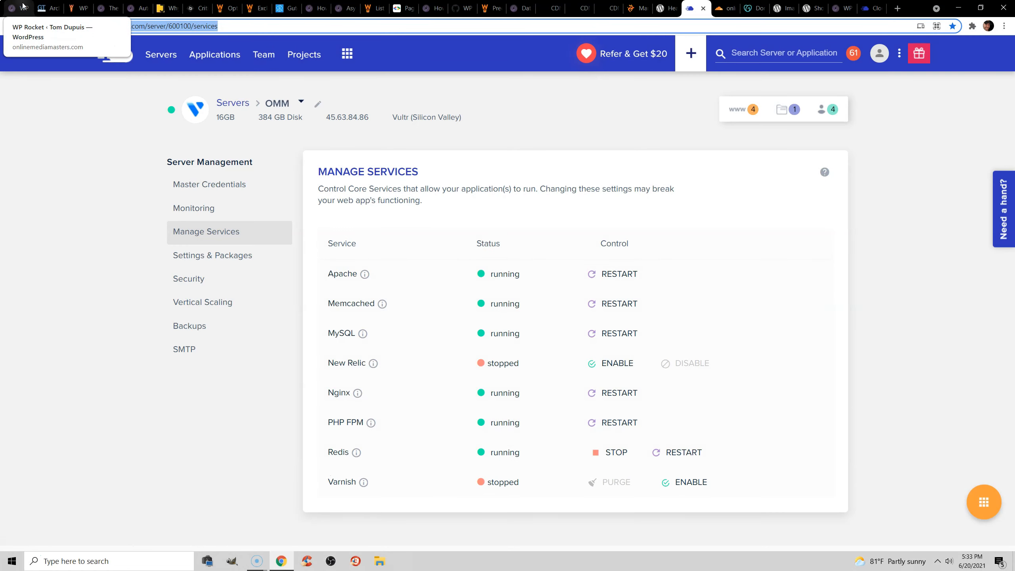
pyautogui.click(22, 5)
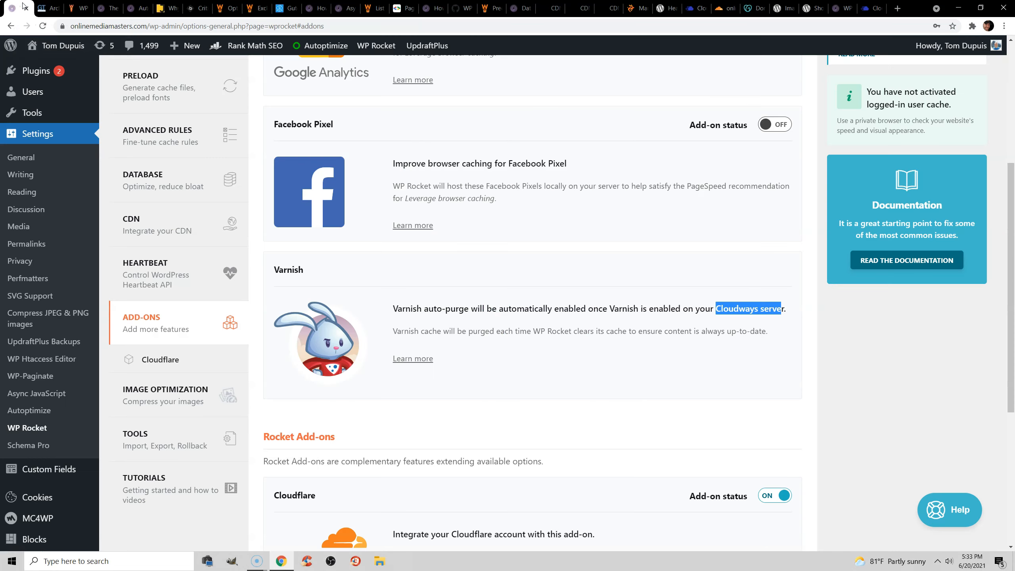
pyautogui.click(483, 311)
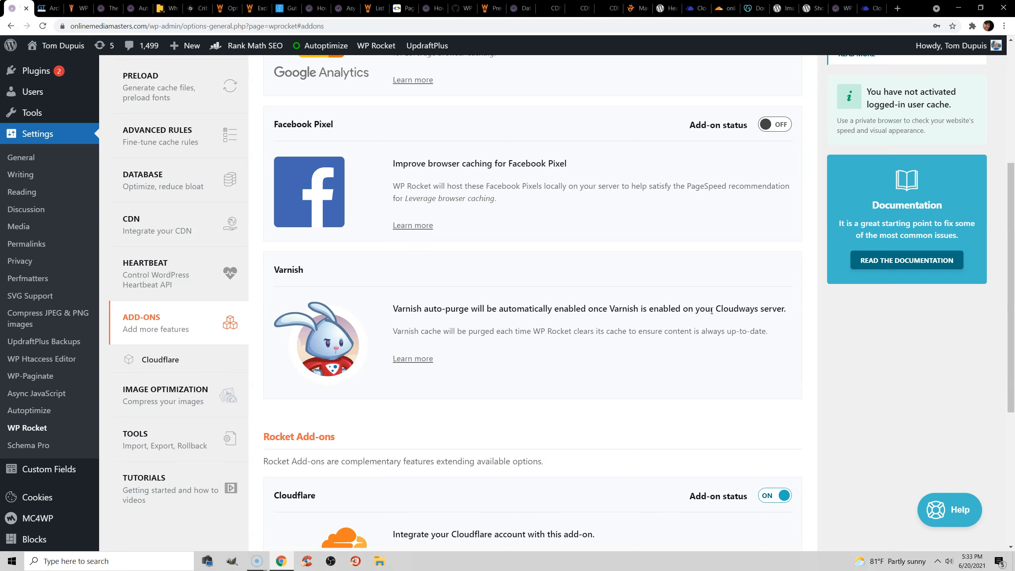
pyautogui.moveTo(716, 308); pyautogui.dragTo(758, 308)
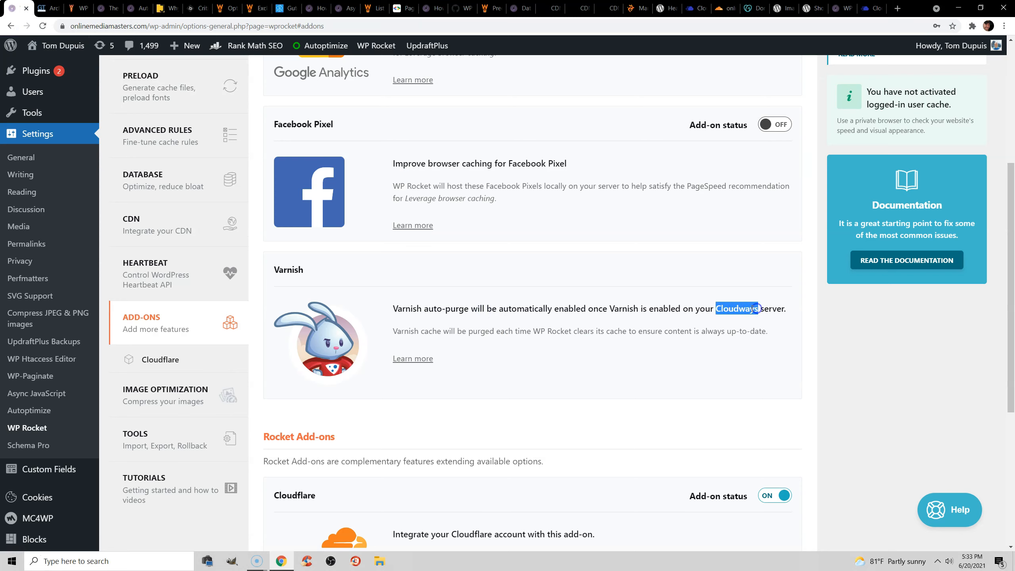
pyautogui.click(494, 308)
pyautogui.scroll(-3, 491, 296)
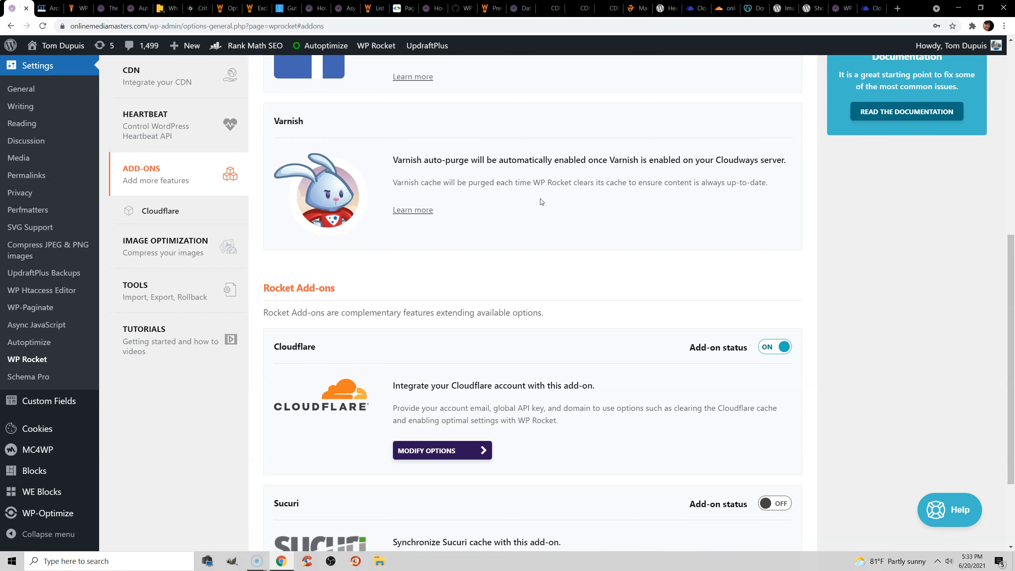
# Check the summary of the GTmetrix report, and return to WP Rocket's Add-ons to open the Cloudflare settings.
pyautogui.click(48, 8)
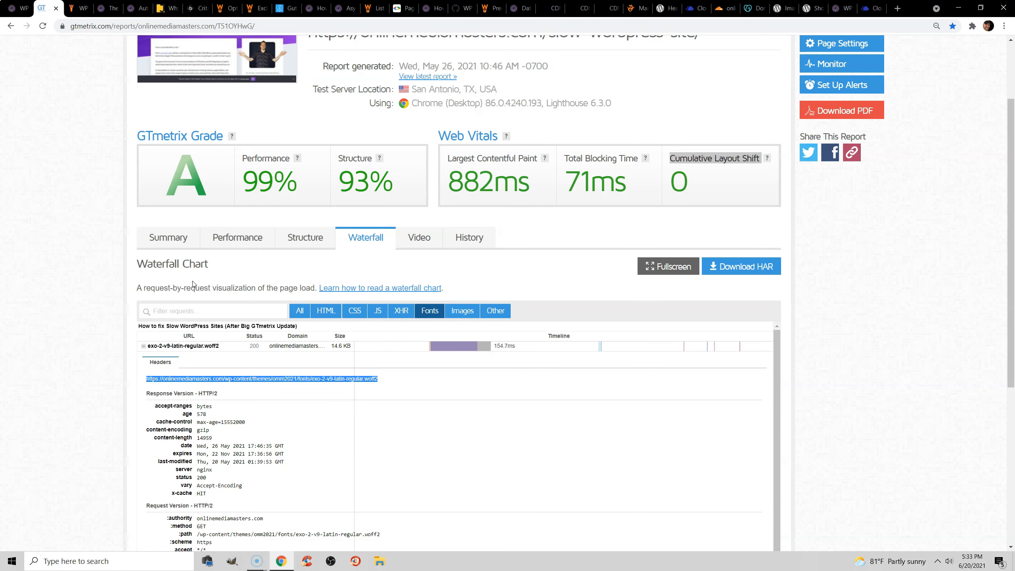
pyautogui.click(160, 236)
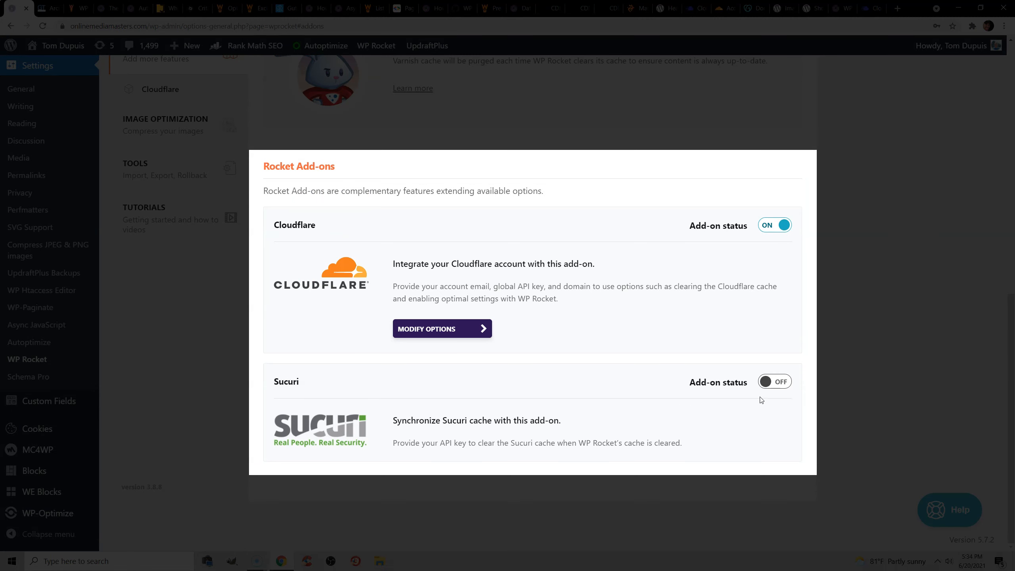
pyautogui.scroll(5, 372, 350)
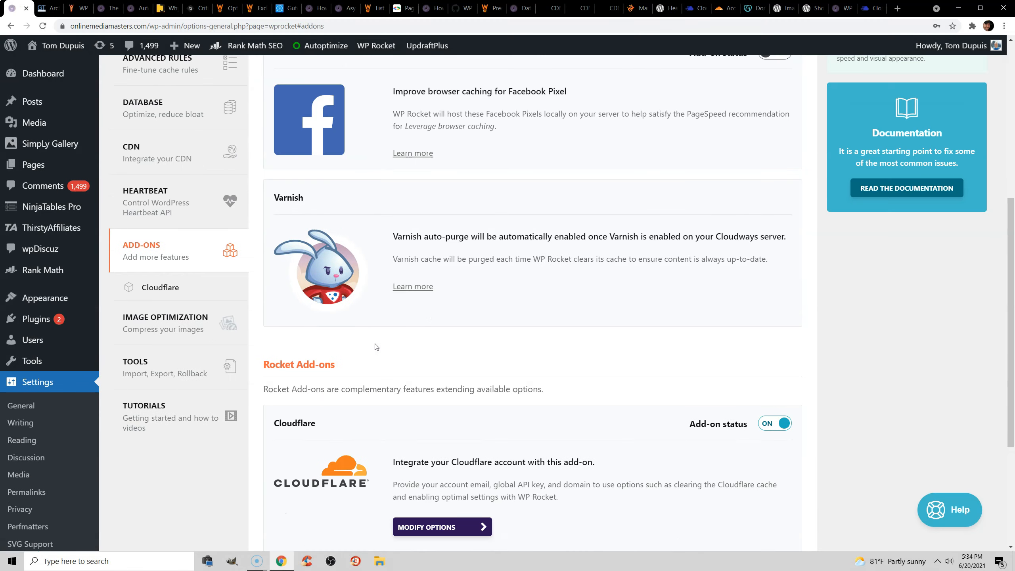
pyautogui.click(197, 292)
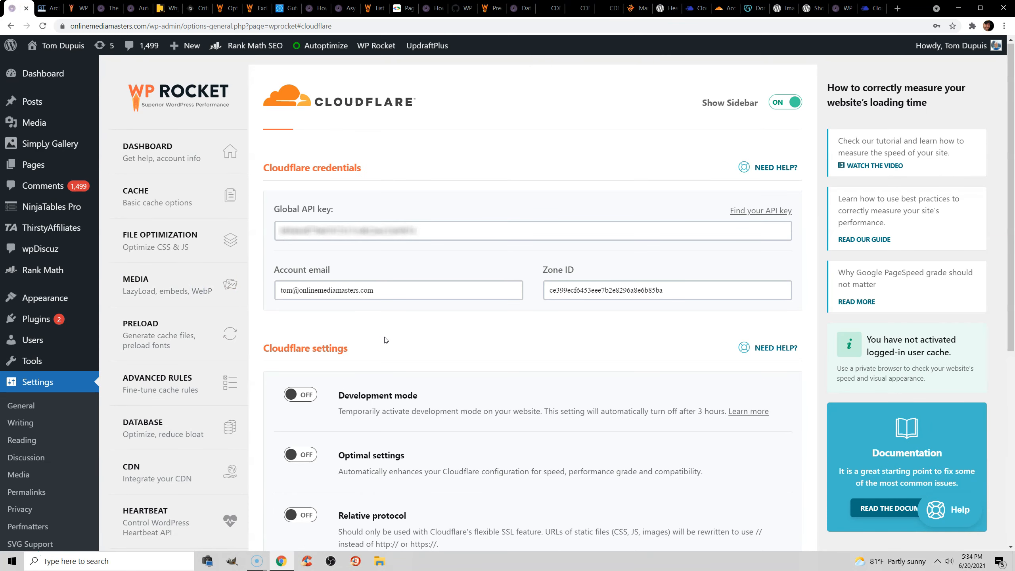
# Switch to the Cloudflare dashboard and add the demo domain as a new site on the Free plan.
pyautogui.click(724, 8)
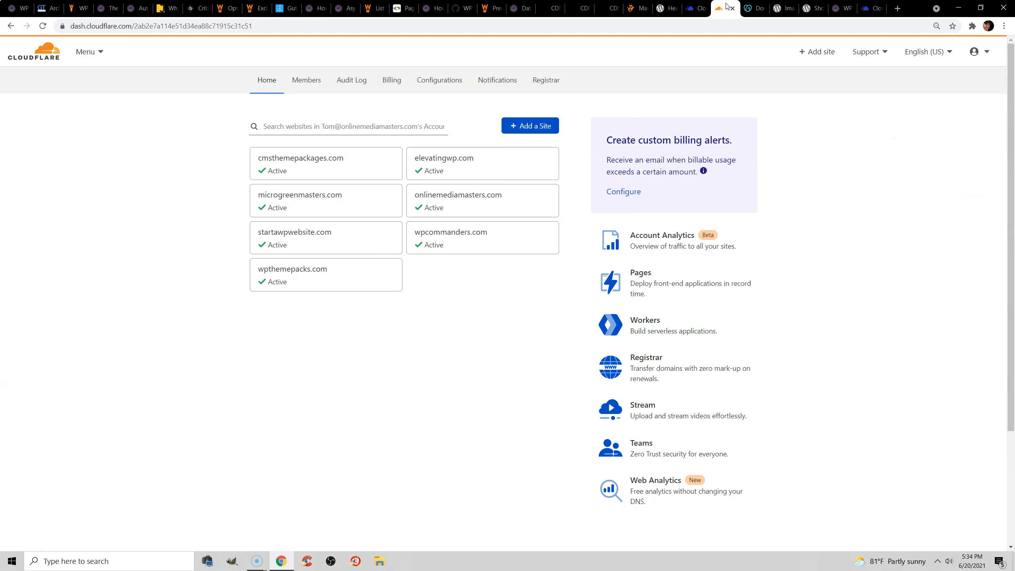
pyautogui.click(826, 52)
pyautogui.click(391, 175)
pyautogui.click(373, 190)
pyautogui.click(299, 198)
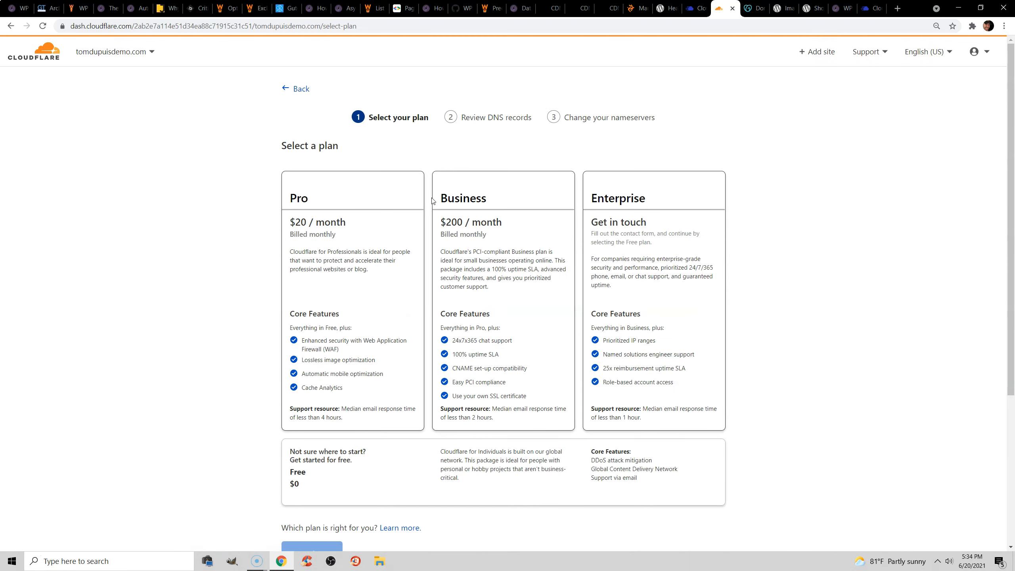
pyautogui.click(414, 452)
pyautogui.scroll(-3, 416, 451)
pyautogui.click(335, 405)
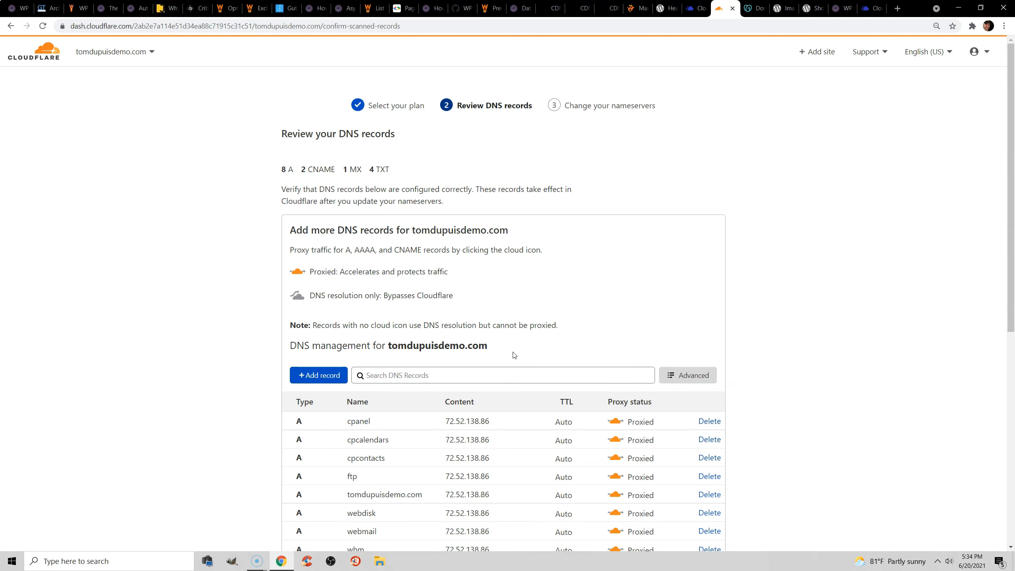
# Accept the scanned DNS records and highlight the nameserver to remove, ns139.namehero.net, and the Cloudflare one to add, gordon.ns.cloudflare.com.
pyautogui.scroll(-8, 515, 355)
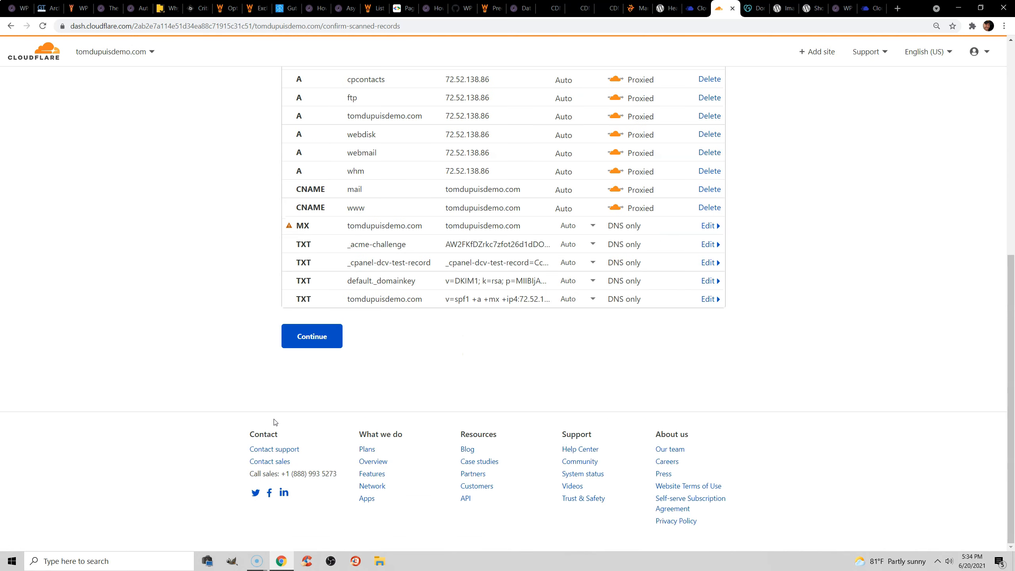
pyautogui.click(312, 336)
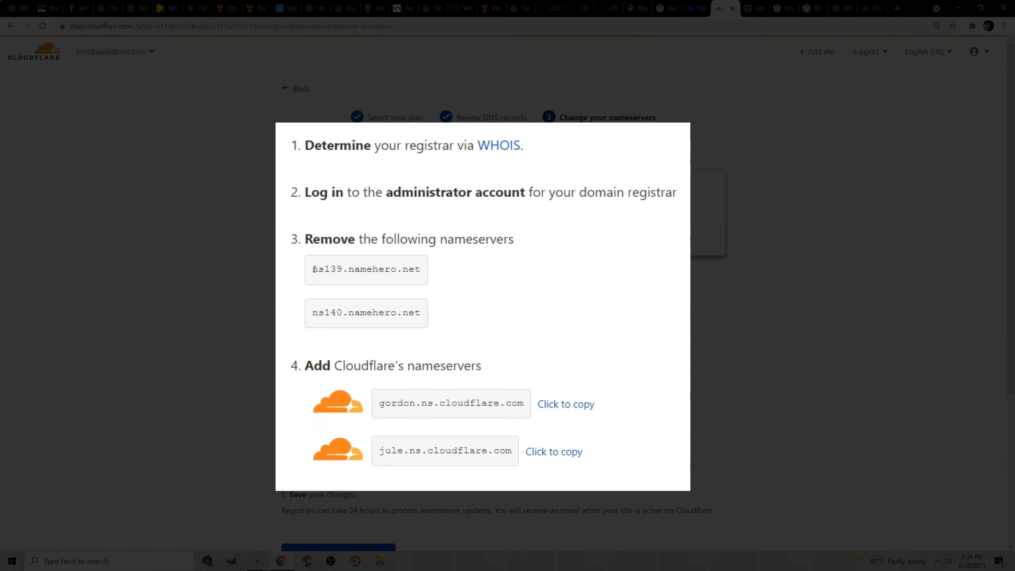
pyautogui.moveTo(312, 277); pyautogui.dragTo(418, 260)
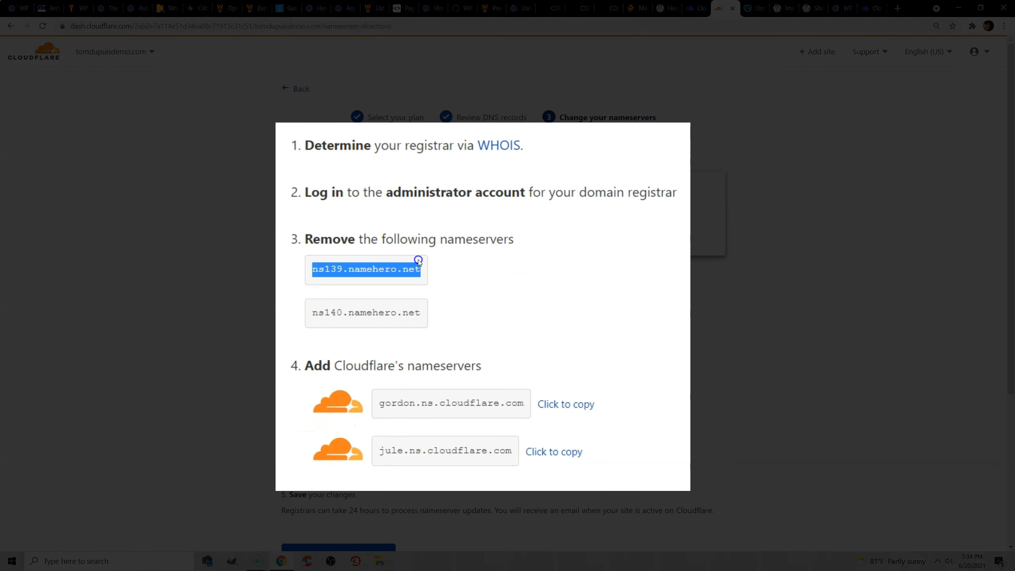
pyautogui.moveTo(380, 403); pyautogui.dragTo(484, 402)
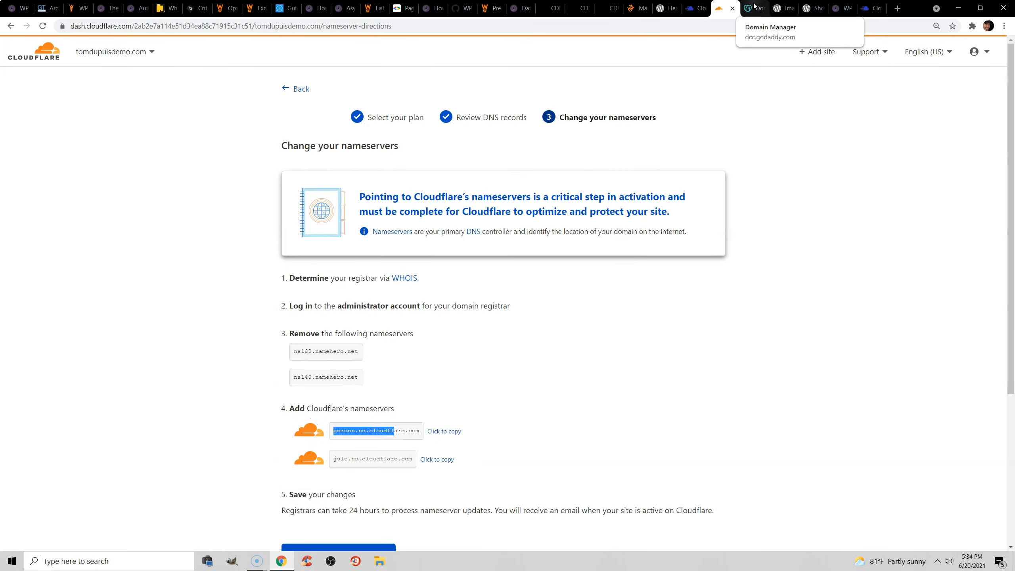
# Switch to GoDaddy, open the nameserver change form in onlinemediamasters.com's DNS management, and highlight the gordon.ns.cloudflare.com entry.
pyautogui.click(754, 6)
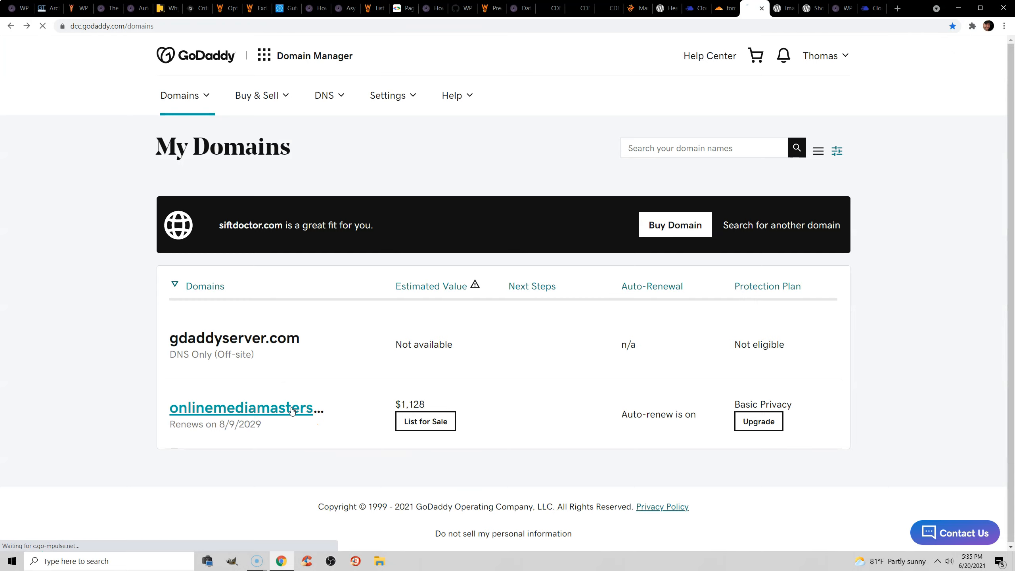
pyautogui.click(293, 411)
pyautogui.scroll(-2, 578, 279)
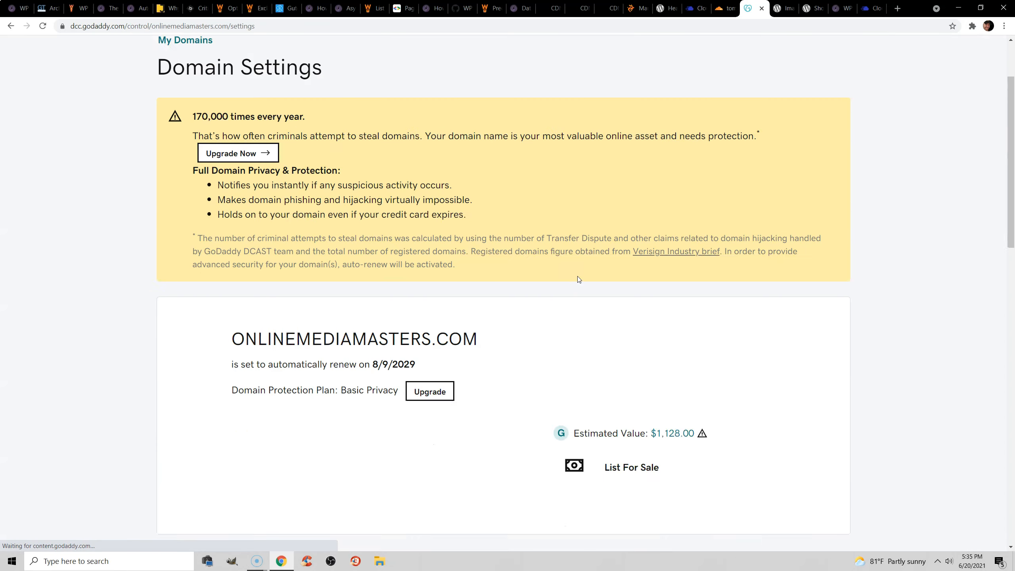
pyautogui.scroll(-15, 583, 280)
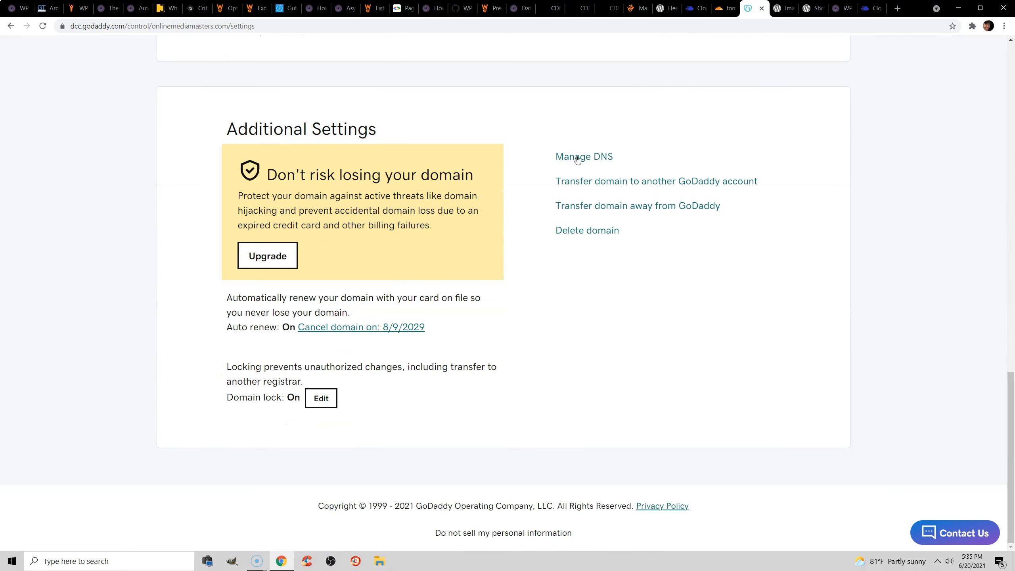
pyautogui.click(580, 158)
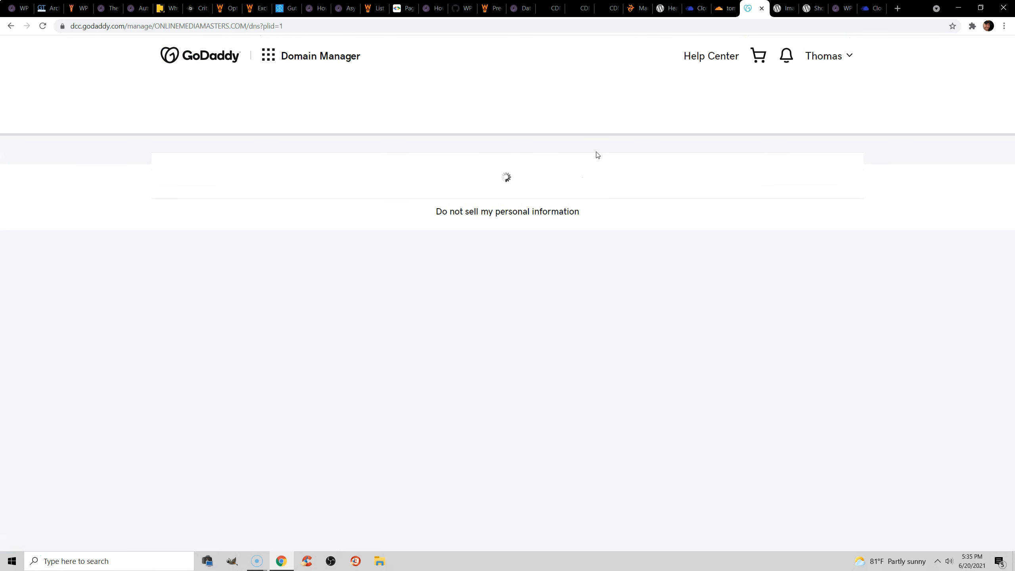
pyautogui.scroll(-3, 571, 169)
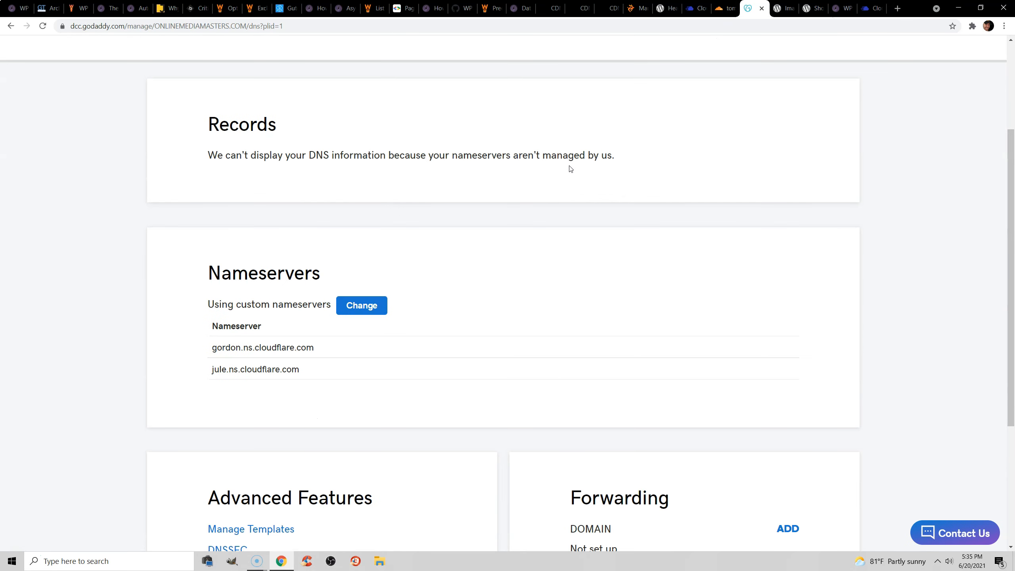
pyautogui.click(377, 310)
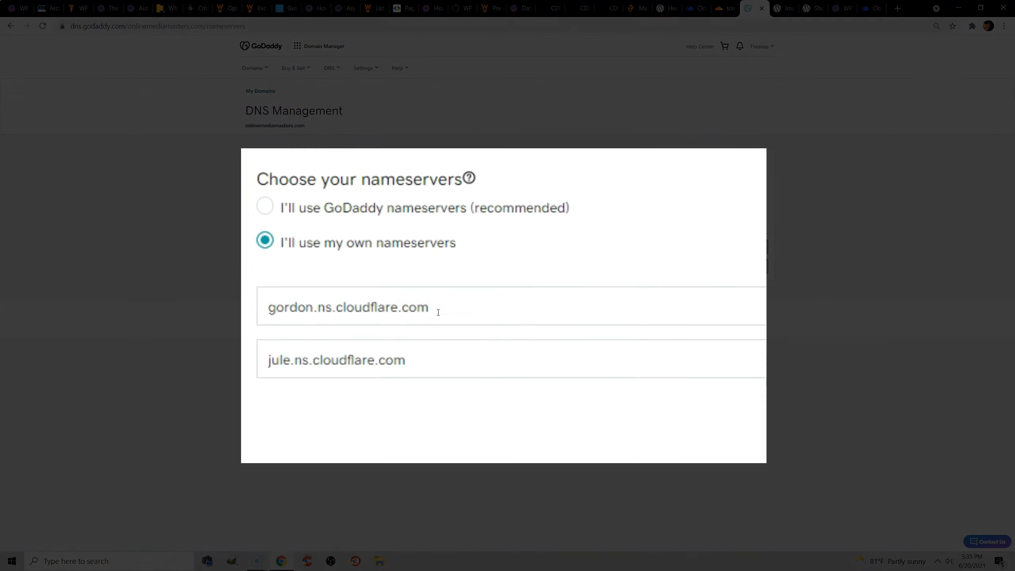
pyautogui.moveTo(444, 316); pyautogui.dragTo(270, 312)
pyautogui.moveTo(378, 311); pyautogui.dragTo(203, 230)
# Return to Cloudflare to highlight gordon.ns.cloudflare.com and jule.ns.cloudflare.com, and look up the Claire extension among the browser extensions.
pyautogui.click(726, 8)
pyautogui.click(403, 428)
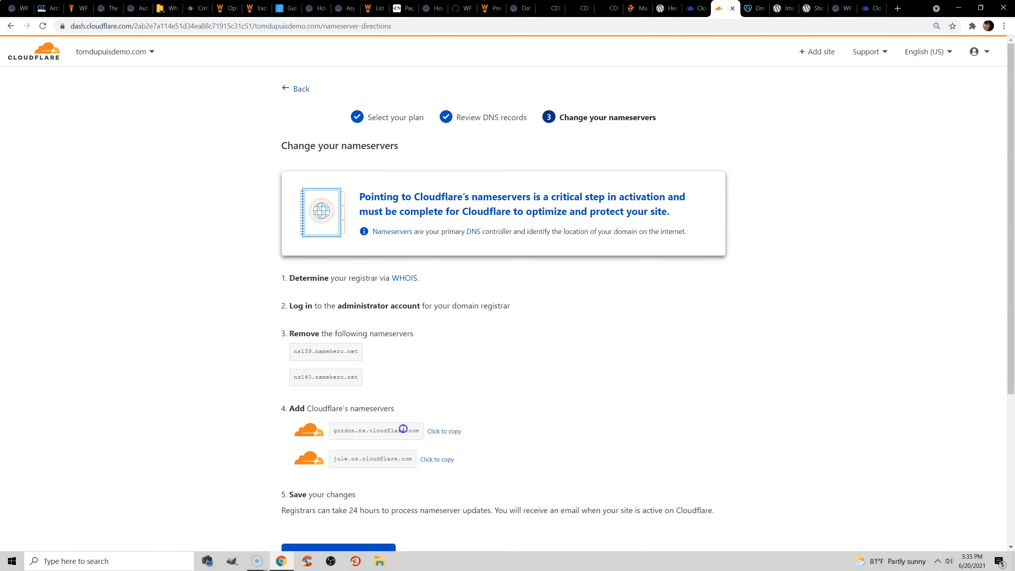
pyautogui.moveTo(418, 429); pyautogui.dragTo(331, 431)
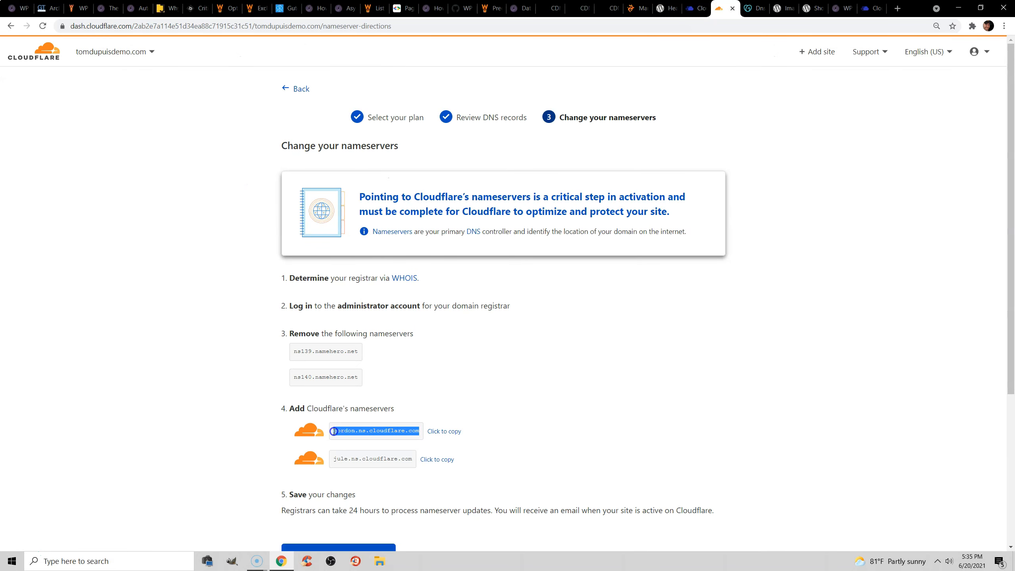
pyautogui.click(410, 457)
pyautogui.moveTo(409, 457); pyautogui.dragTo(332, 459)
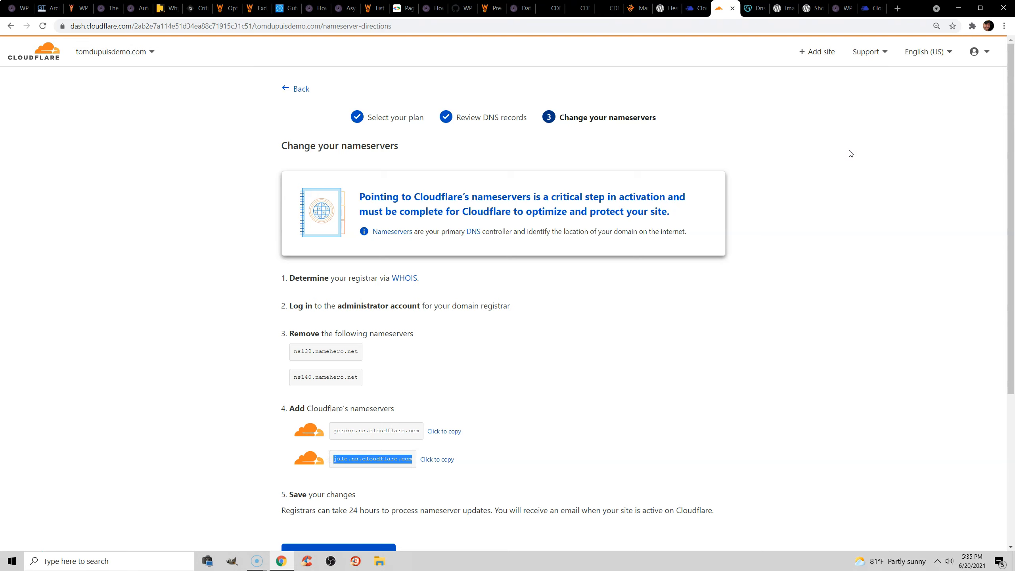
pyautogui.click(973, 26)
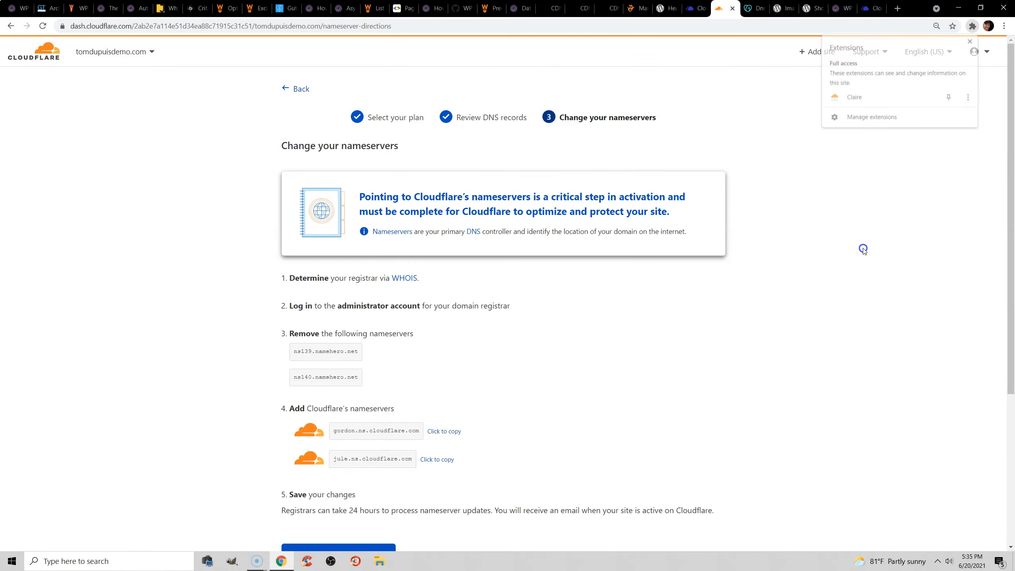
pyautogui.click(862, 250)
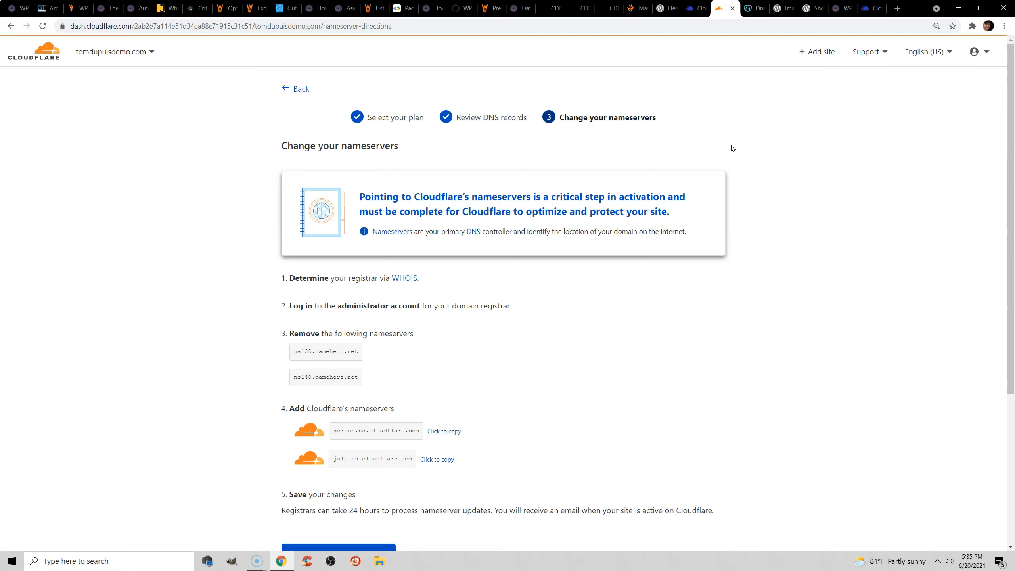
# Leave the nameserver setup and open the Speed optimization settings of the onlinemediamasters.com site.
pyautogui.click(298, 89)
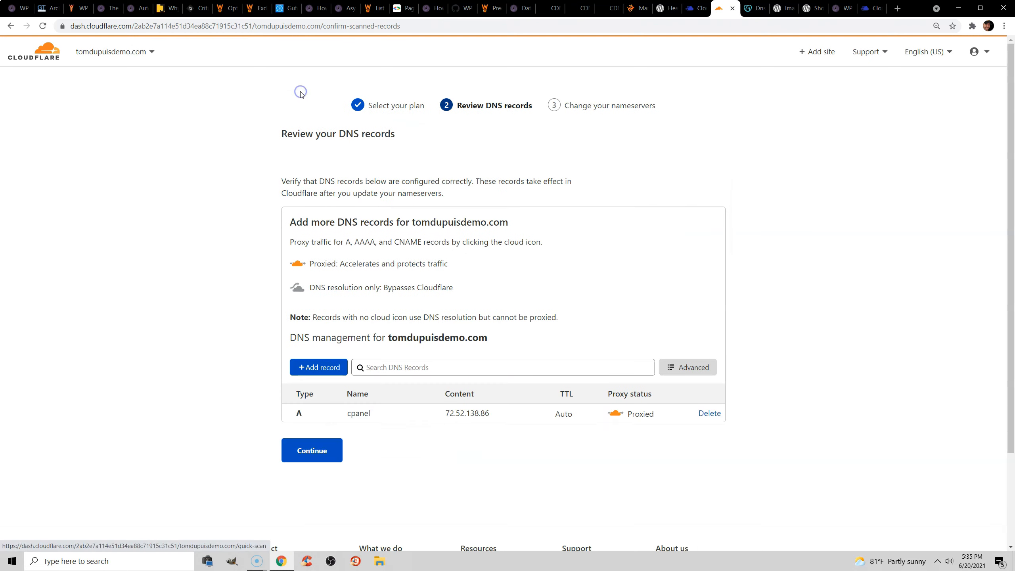
pyautogui.click(36, 59)
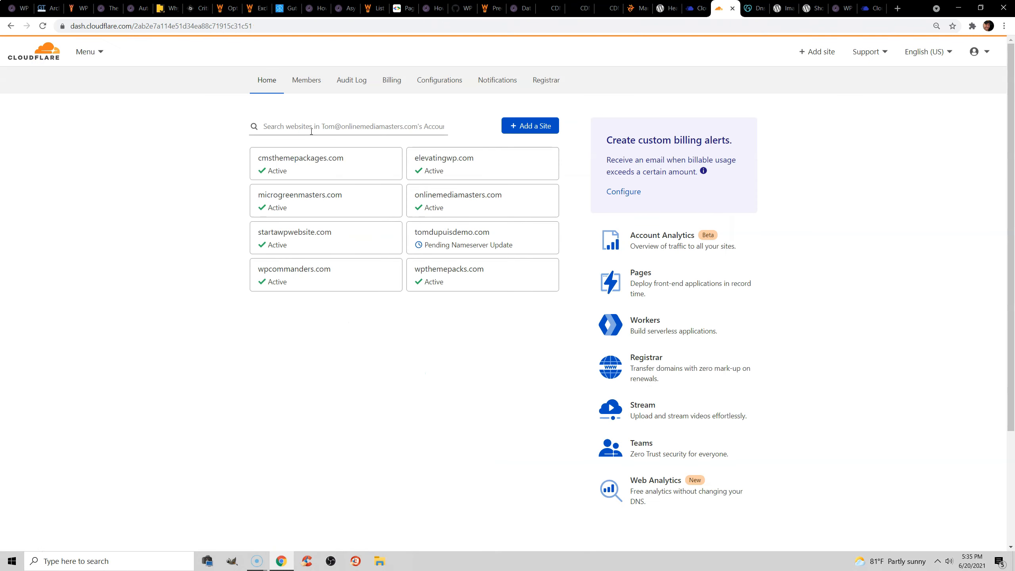
pyautogui.click(471, 201)
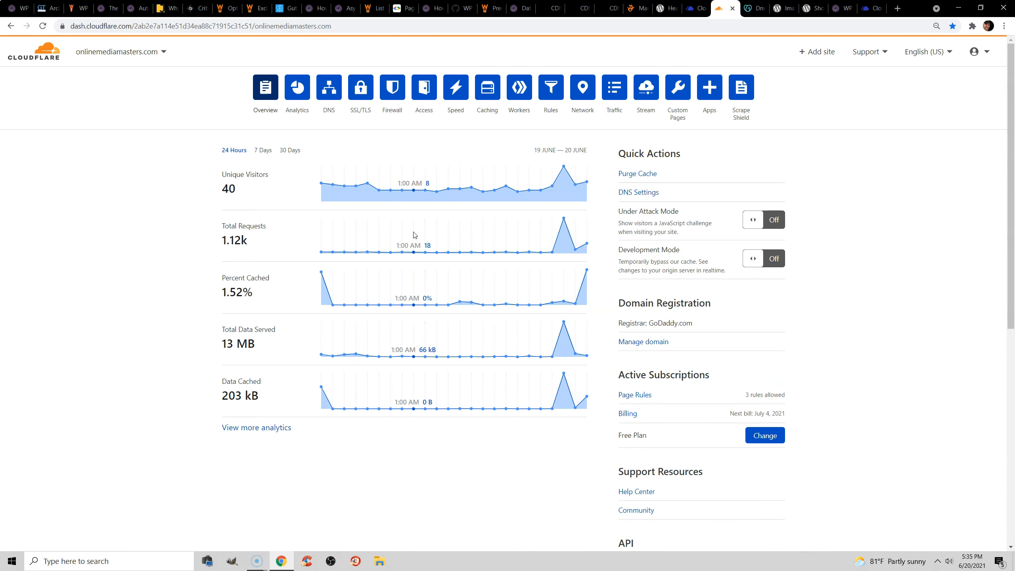
pyautogui.click(457, 91)
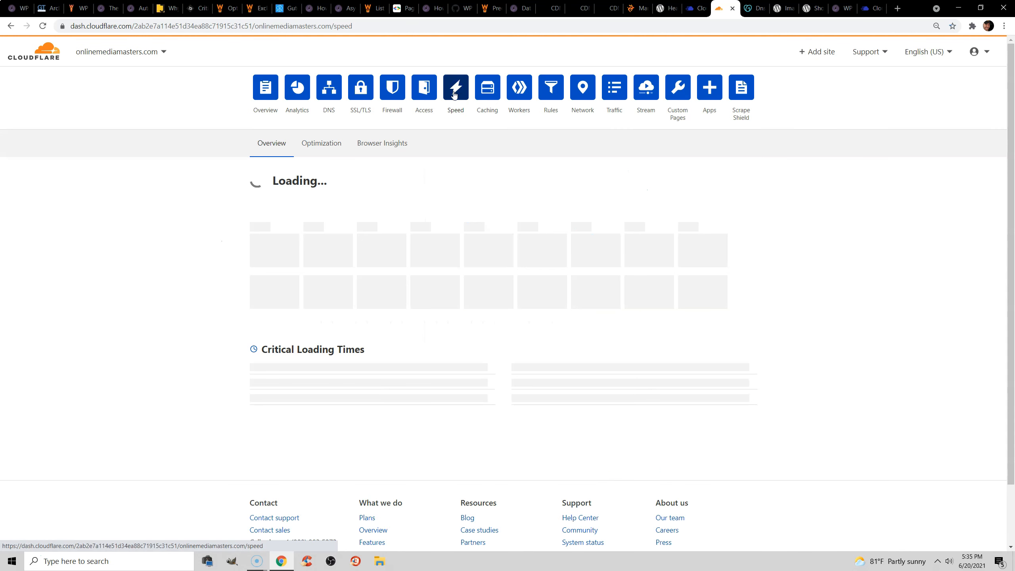
pyautogui.click(321, 142)
# Review the Auto Minify, Brotli, Automatic Platform Optimization, Rocket Loader and Railgun settings, highlighting "fast TTFB" in the APO description.
pyautogui.scroll(-5, 511, 168)
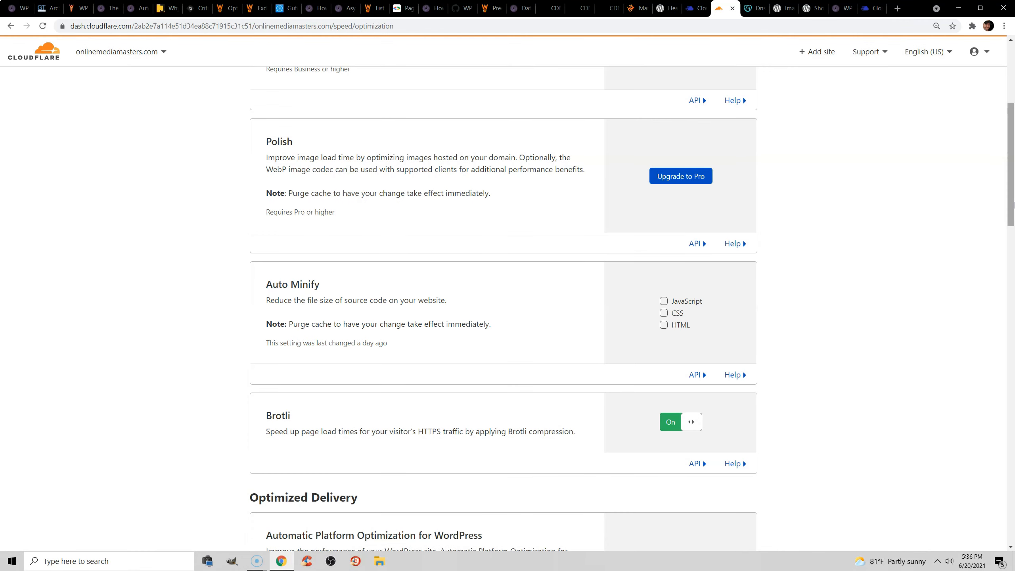
pyautogui.scroll(-4, 991, 245)
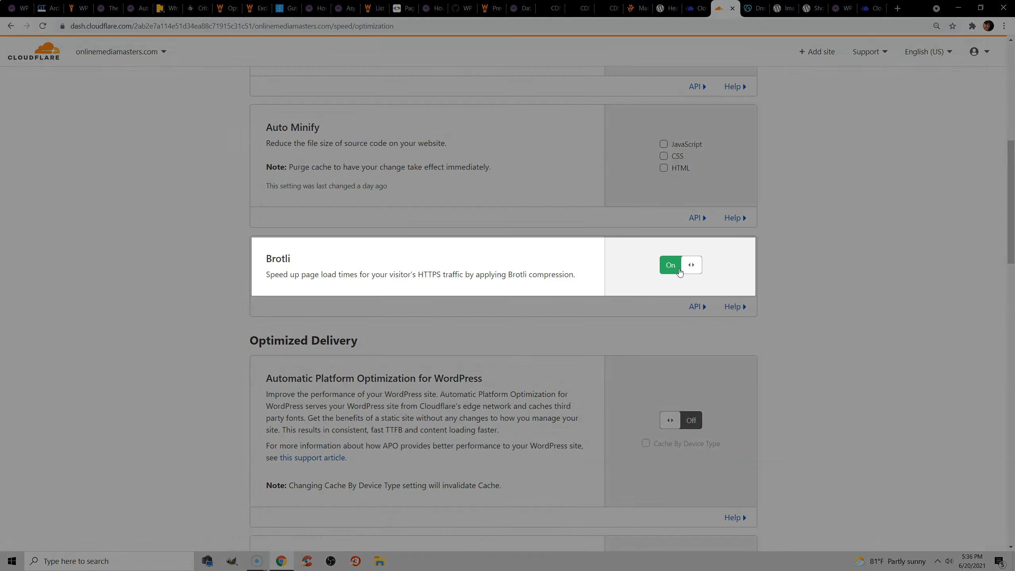
pyautogui.scroll(-5, 536, 242)
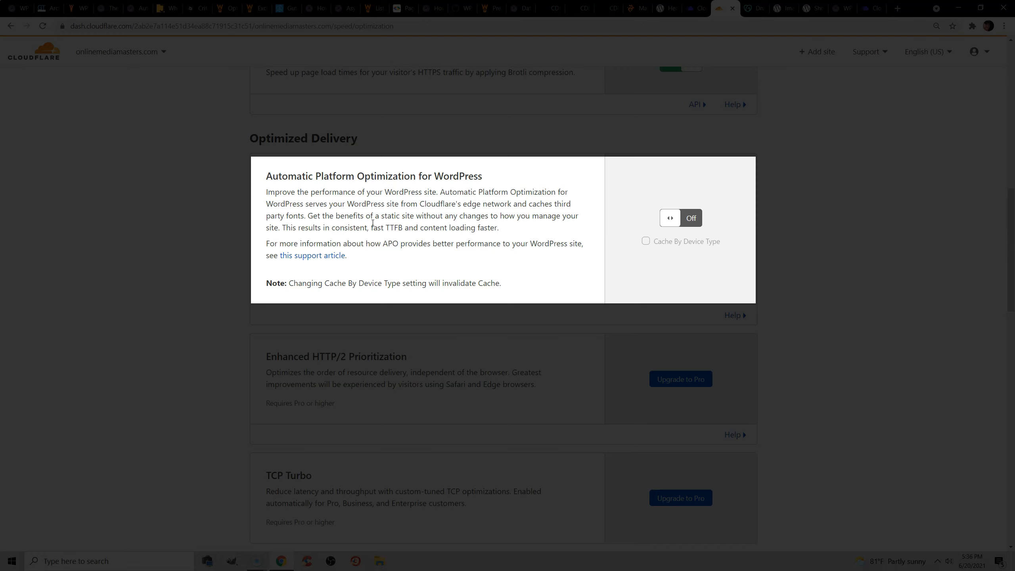
pyautogui.moveTo(372, 228); pyautogui.dragTo(402, 227)
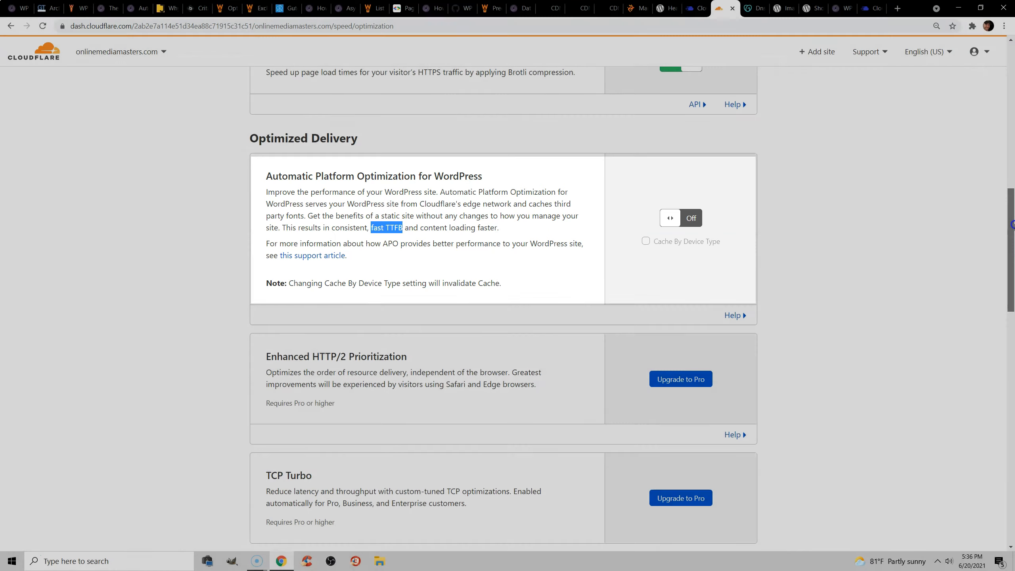
pyautogui.scroll(-3, 1013, 251)
pyautogui.moveTo(1012, 252); pyautogui.dragTo(1011, 349)
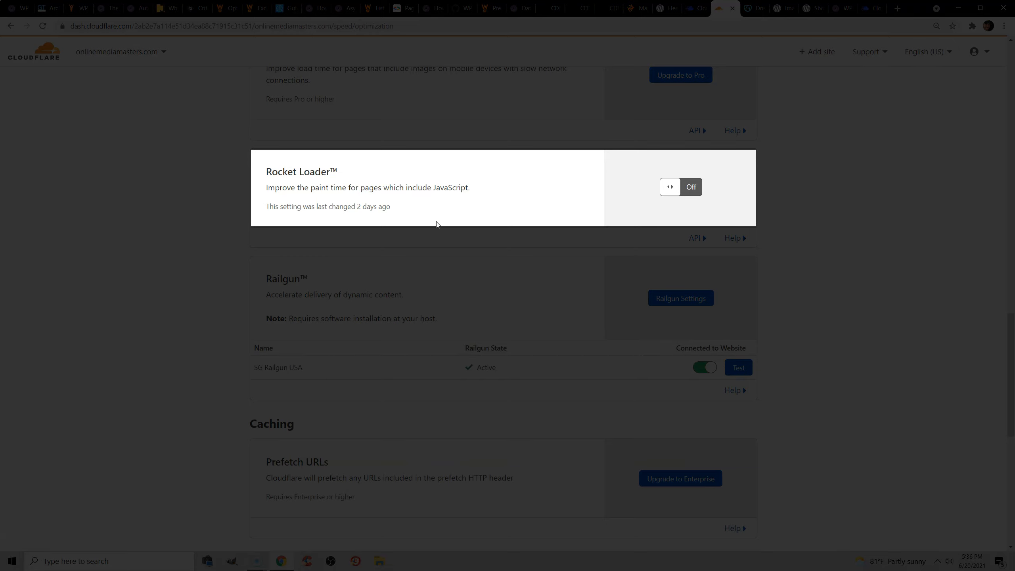
pyautogui.scroll(-1, 538, 247)
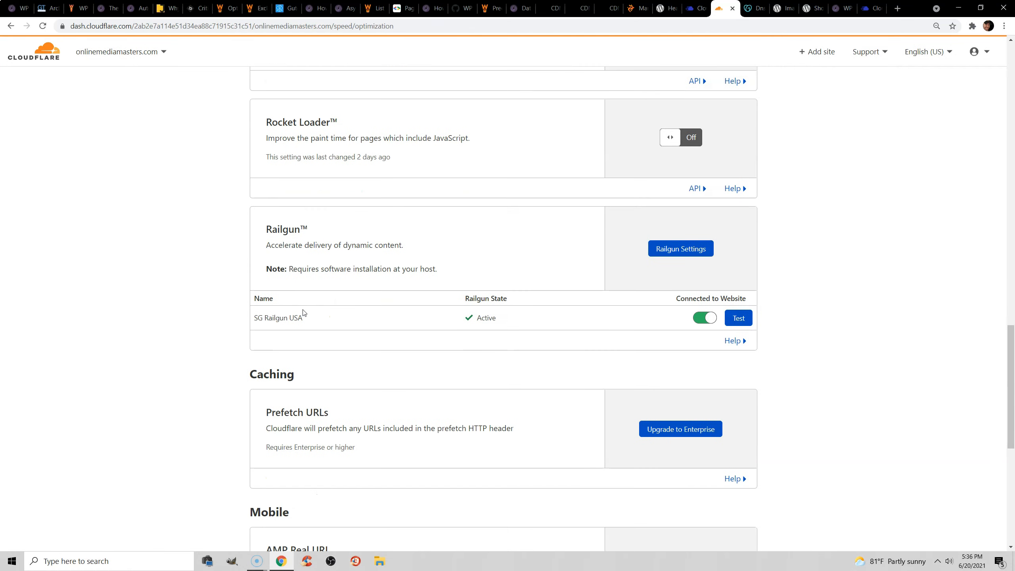
pyautogui.moveTo(1013, 452); pyautogui.dragTo(1013, 127)
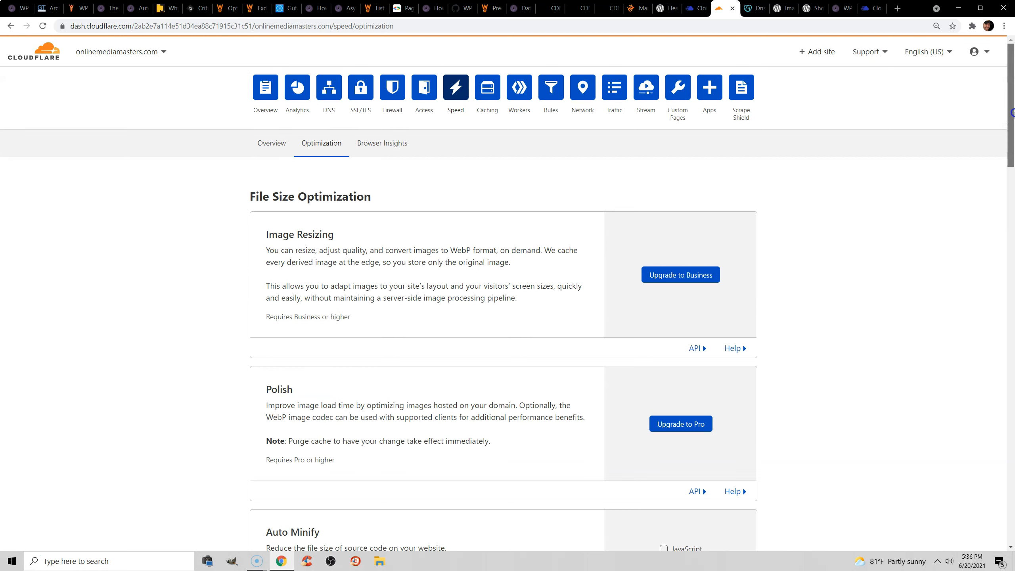
# Open the site's Page Rules and inspect the onlinemediamasters.com/* rule, highlighting its URL pattern and leaving without saving.
pyautogui.click(554, 98)
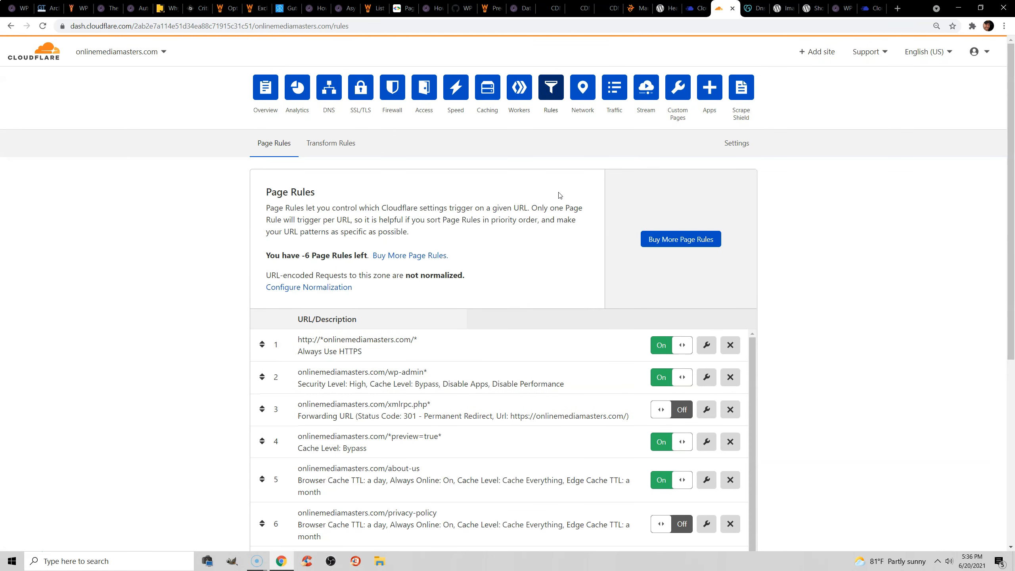
pyautogui.scroll(-5, 860, 380)
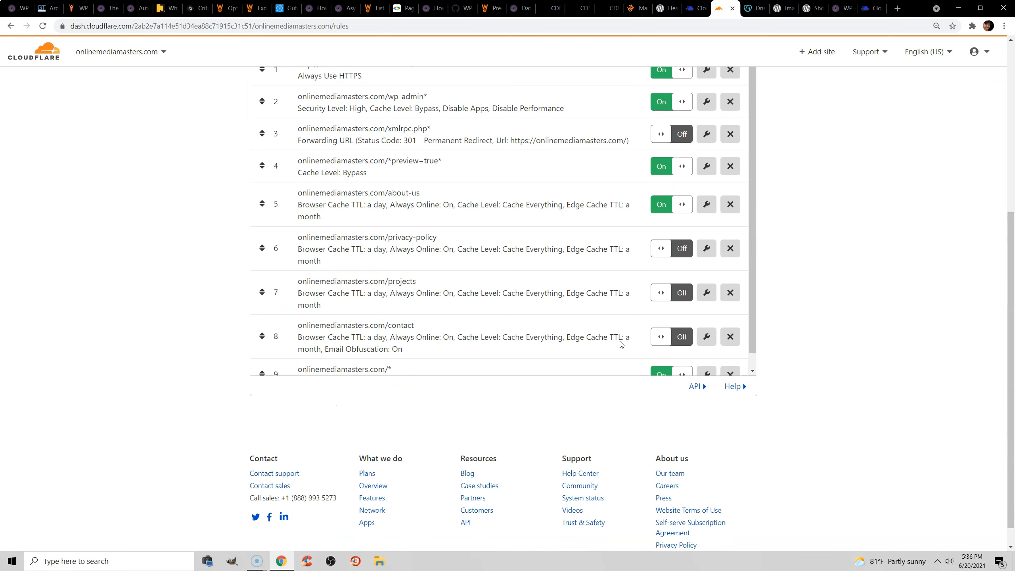
pyautogui.scroll(-1, 525, 280)
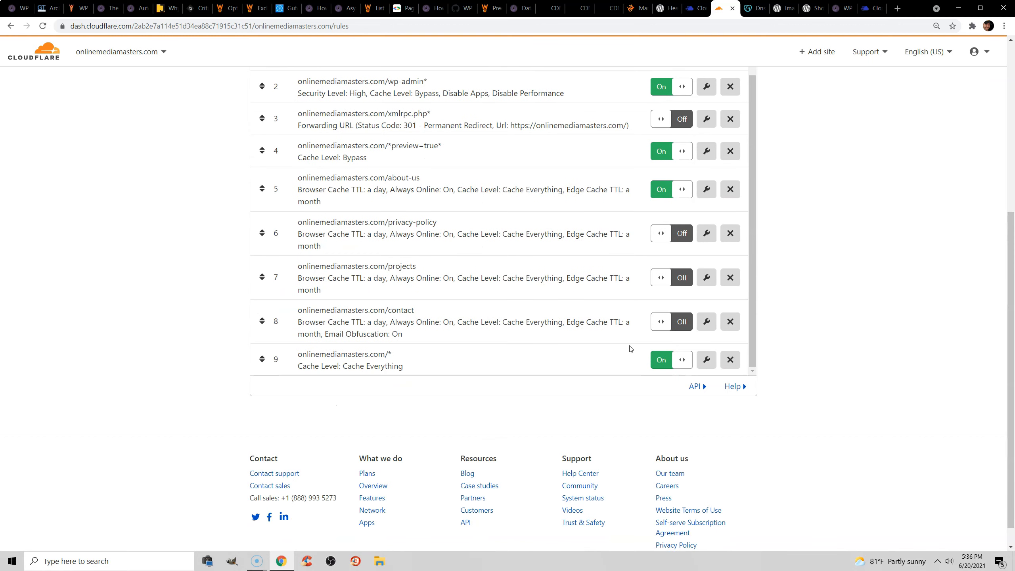
pyautogui.click(706, 360)
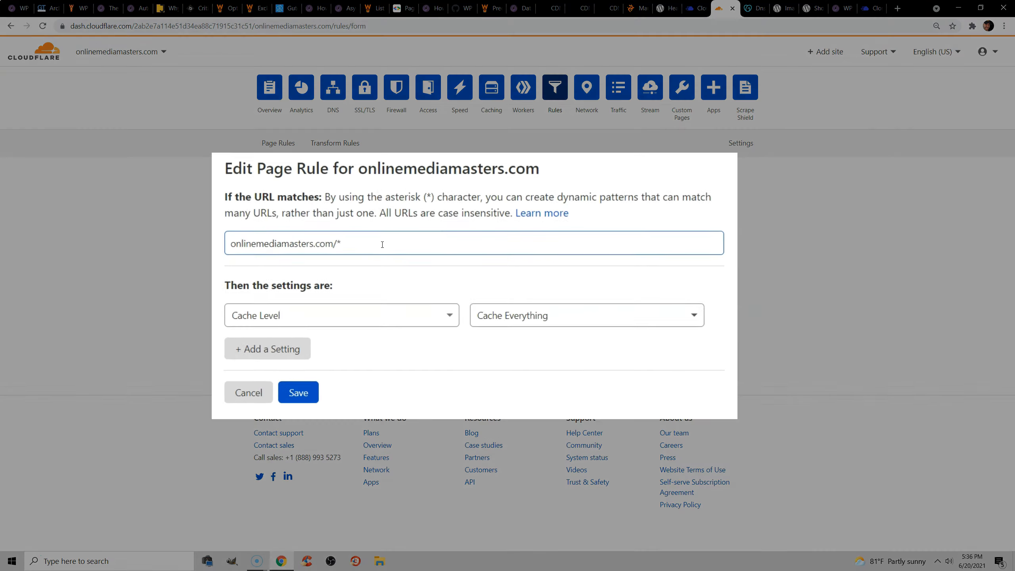
pyautogui.moveTo(383, 245); pyautogui.dragTo(220, 244)
pyautogui.click(337, 243)
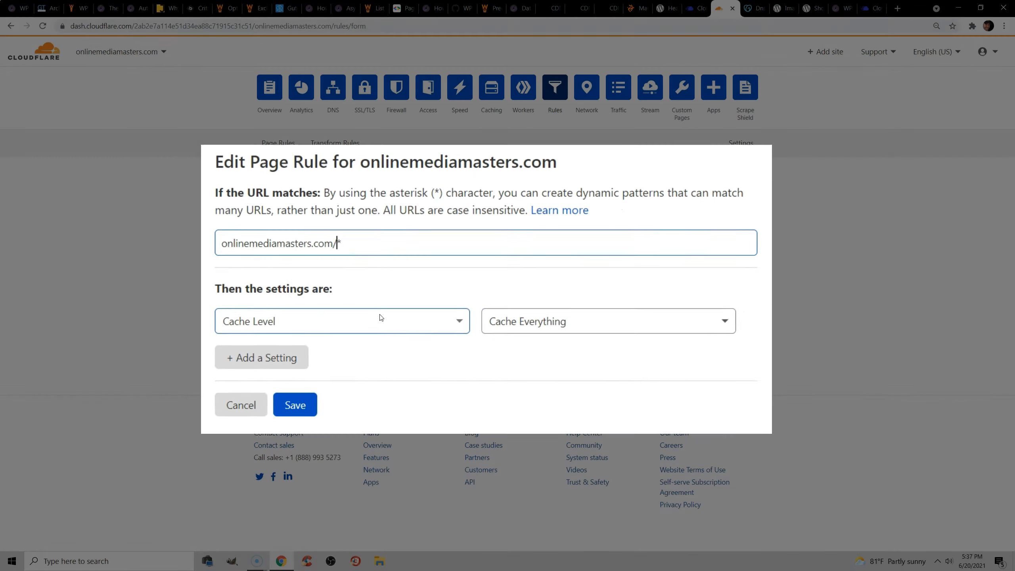
pyautogui.click(272, 356)
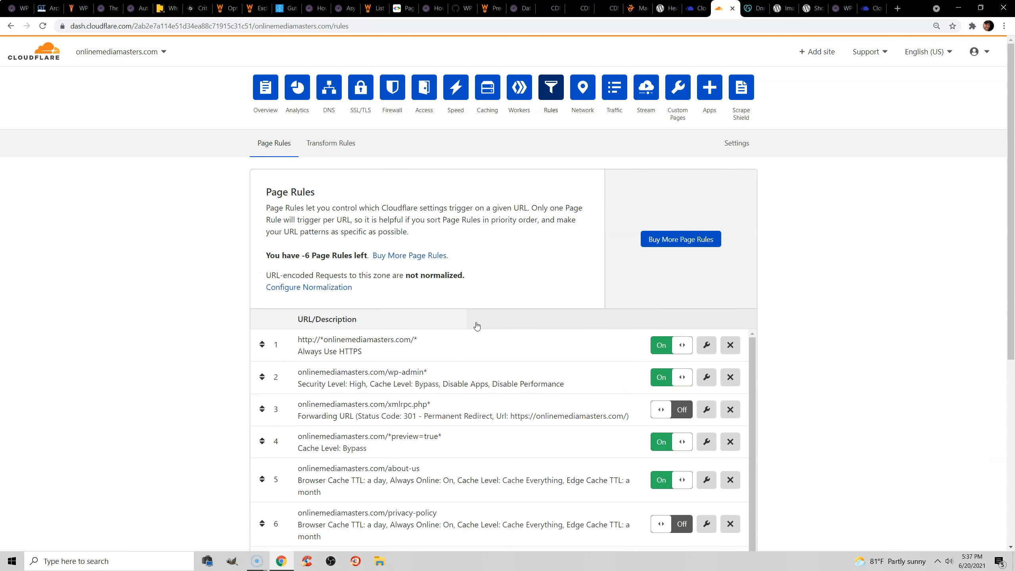
# Open the onlinemediamasters.com/wp-admin* page rule, highlight its URL pattern, review its security and cache settings, and return to the rules list.
pyautogui.scroll(-2, 479, 341)
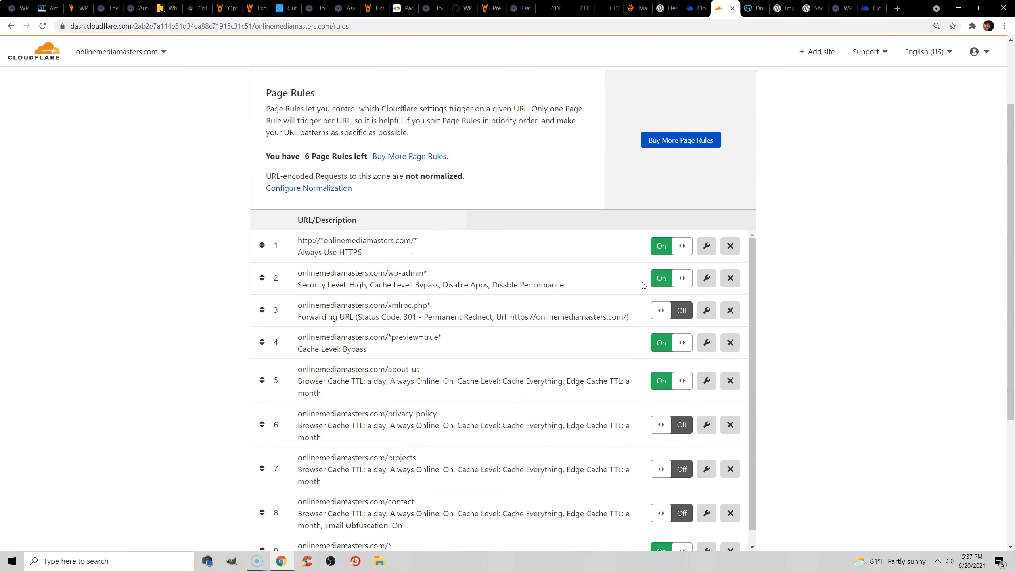
pyautogui.click(706, 278)
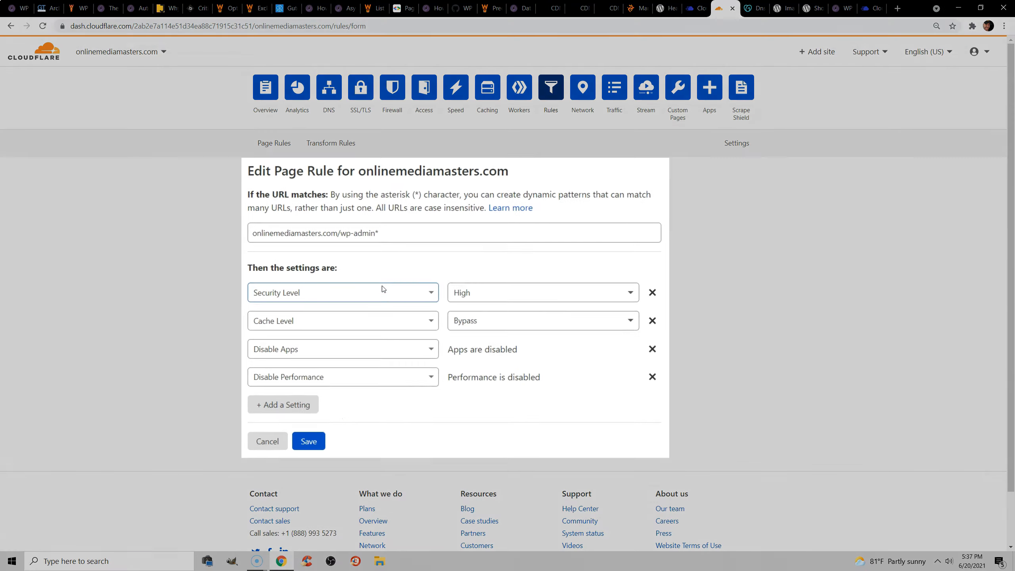
pyautogui.moveTo(393, 235); pyautogui.dragTo(230, 256)
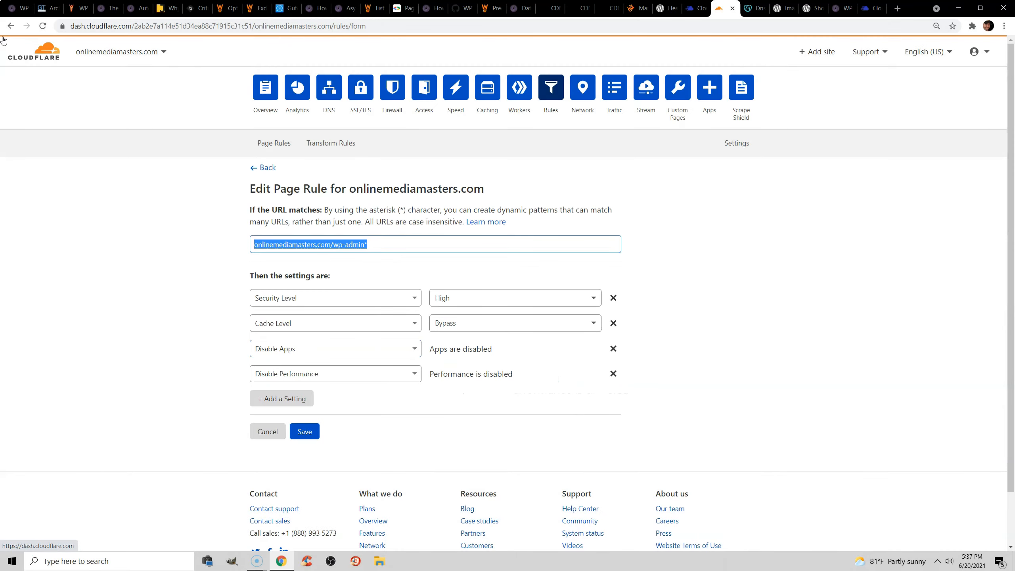
pyautogui.click(11, 26)
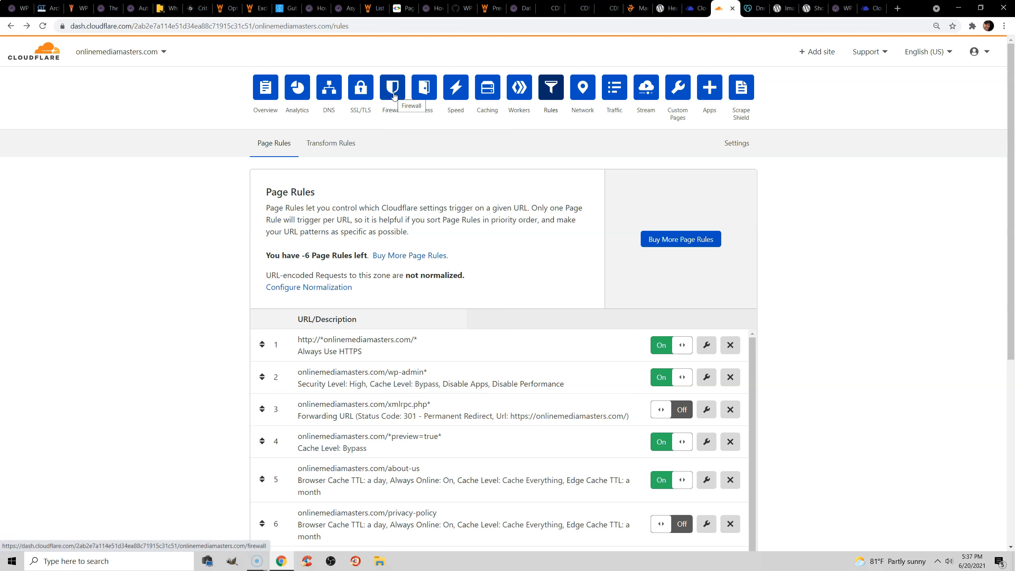
# In the Scrape Shield settings, turn off Email Address Obfuscation and turn on Hotlink Protection.
pyautogui.click(741, 90)
pyautogui.click(682, 226)
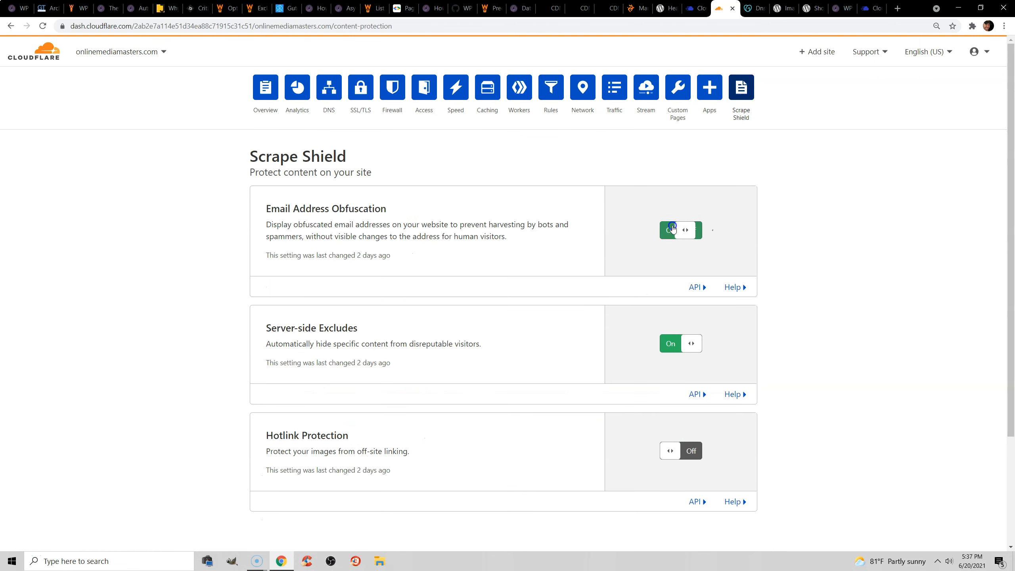
pyautogui.scroll(-3, 855, 220)
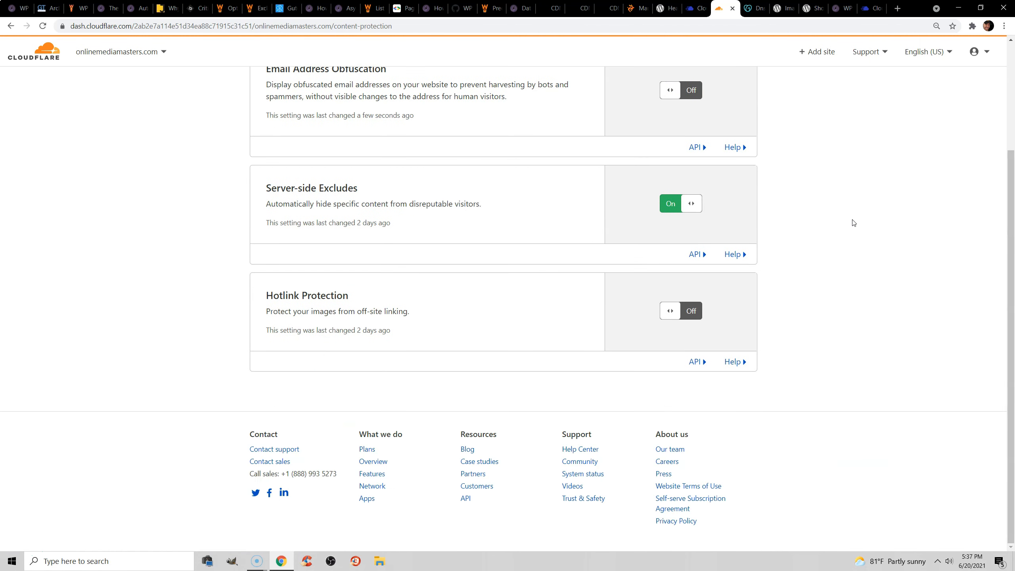
pyautogui.scroll(3, 854, 223)
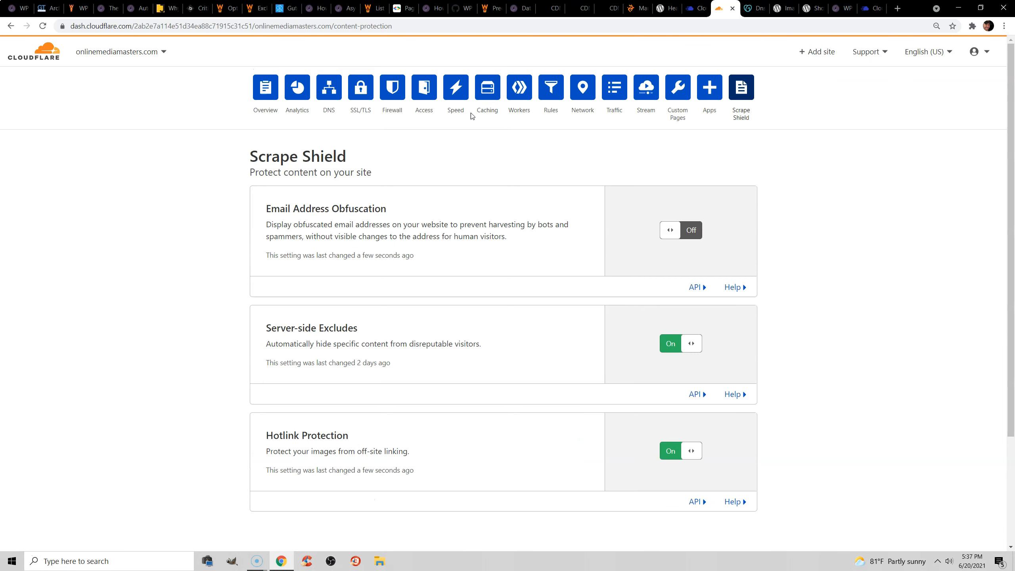
# Revisit the Speed optimization settings, and highlight the Global API key in WP Rocket's Cloudflare credentials.
pyautogui.click(459, 97)
pyautogui.click(322, 143)
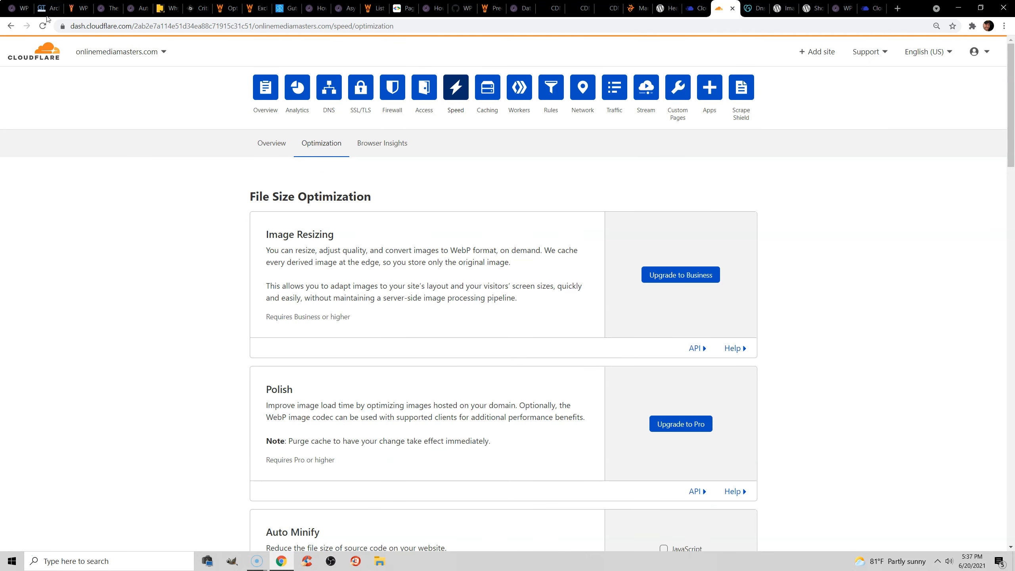
pyautogui.click(19, 8)
pyautogui.scroll(-1, 399, 176)
pyautogui.moveTo(430, 182); pyautogui.dragTo(276, 173)
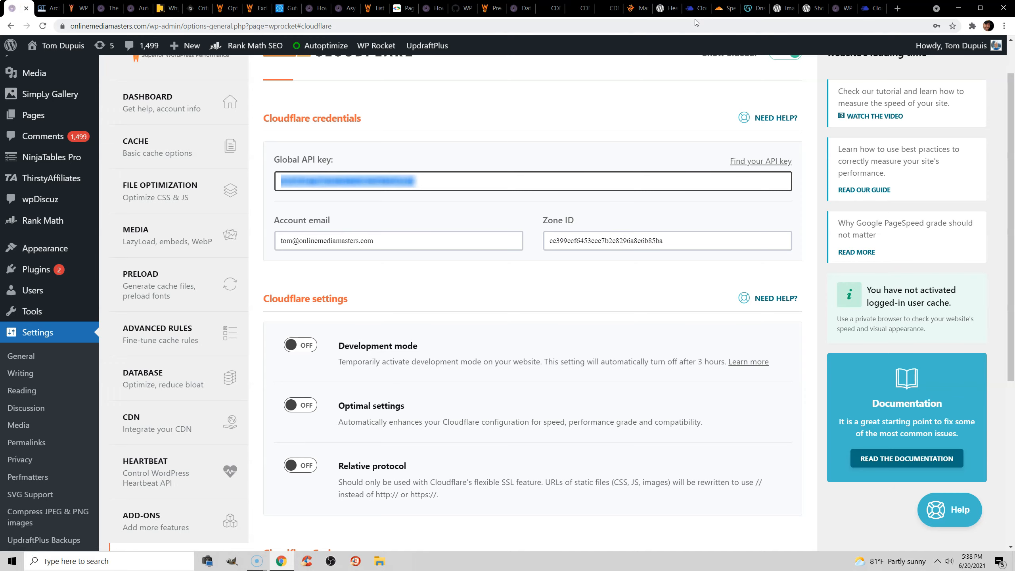
# Switch back to Cloudflare, open the site's Overview, and highlight the Zone ID in the API section.
pyautogui.click(725, 8)
pyautogui.click(265, 88)
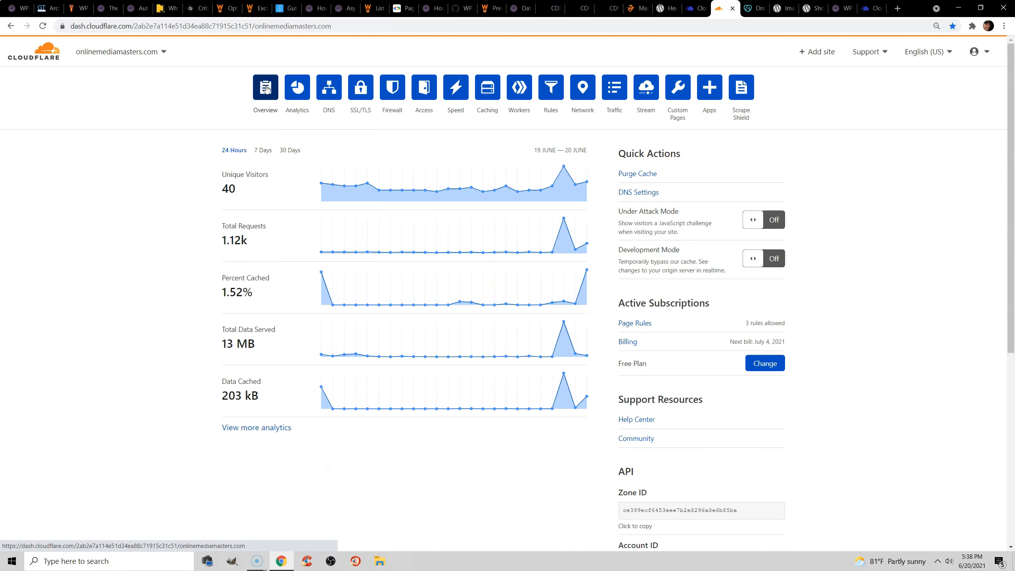
pyautogui.scroll(-5, 620, 286)
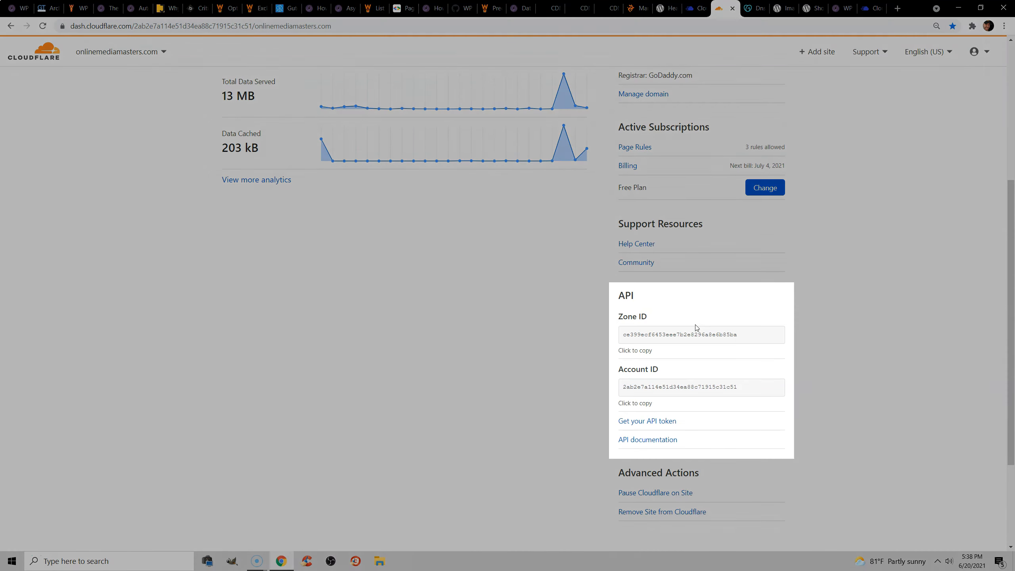
pyautogui.moveTo(744, 335); pyautogui.dragTo(623, 336)
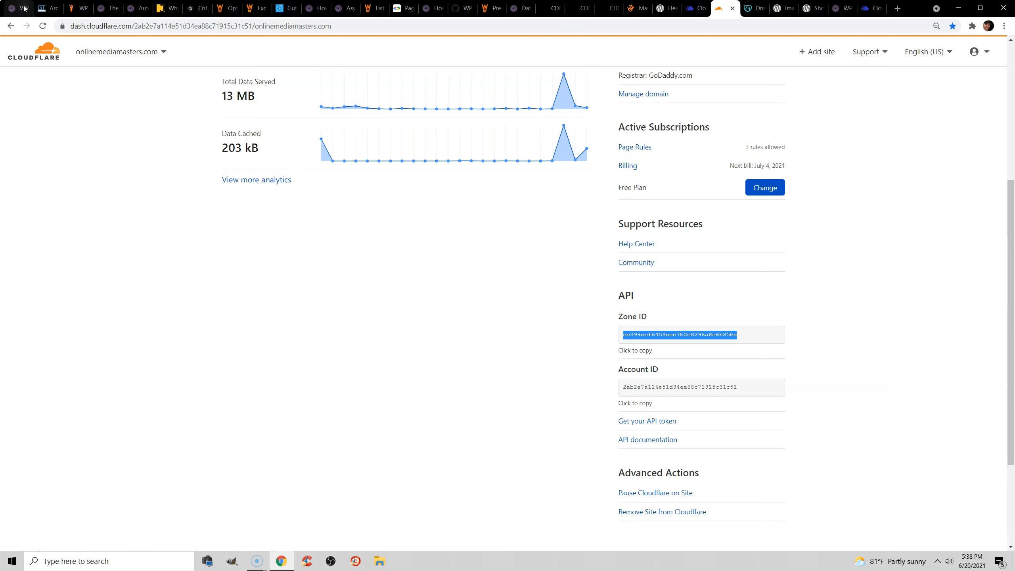
# Return to WP Rocket's Cloudflare credentials and highlight the account email.
pyautogui.click(25, 9)
pyautogui.moveTo(400, 241); pyautogui.dragTo(277, 241)
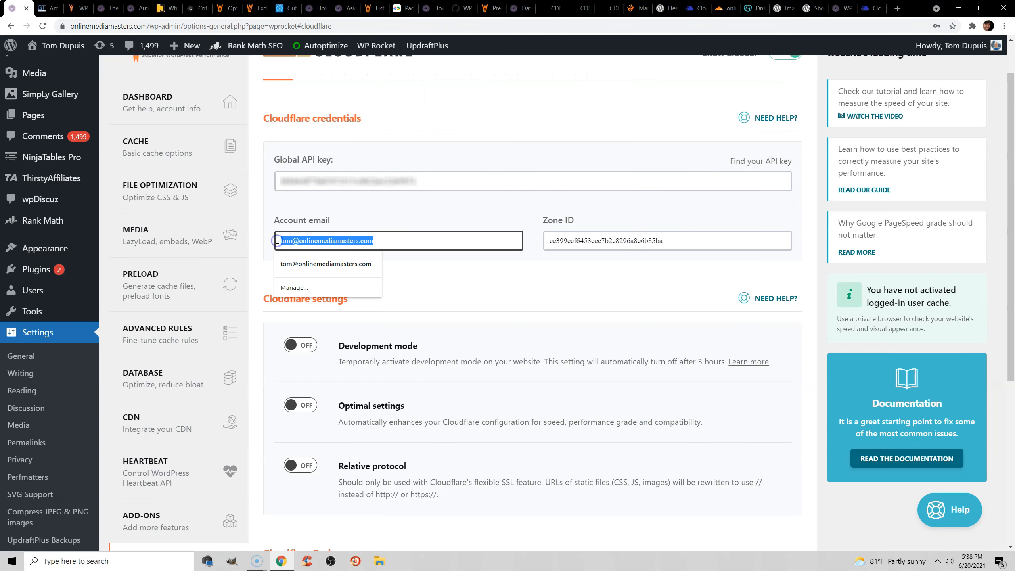
pyautogui.click(454, 295)
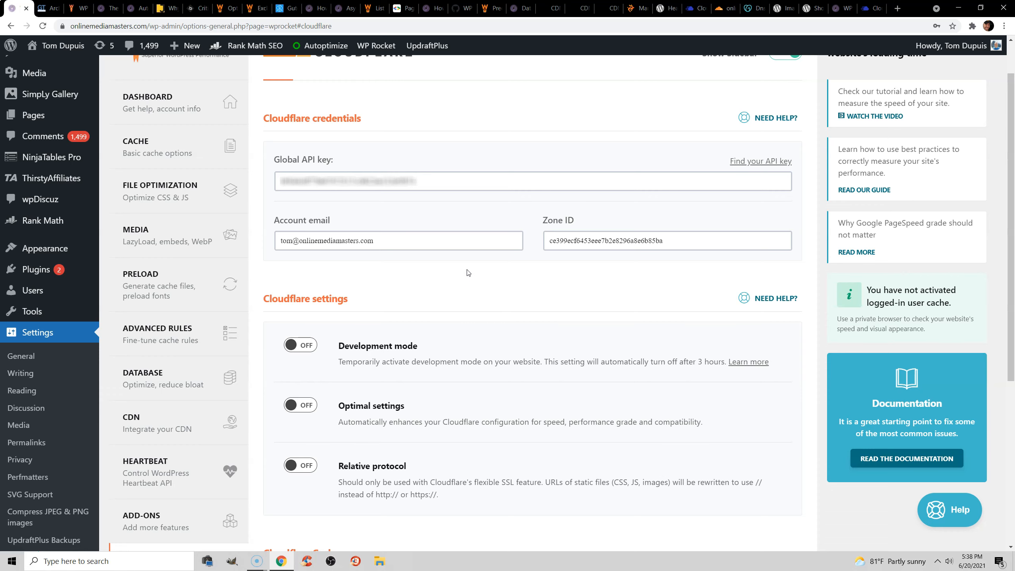
# Open WP Rocket's Image Optimization page and review the ShortPixel Image Optimizer plugin page on WordPress.org.
pyautogui.scroll(-3, 468, 273)
pyautogui.click(176, 438)
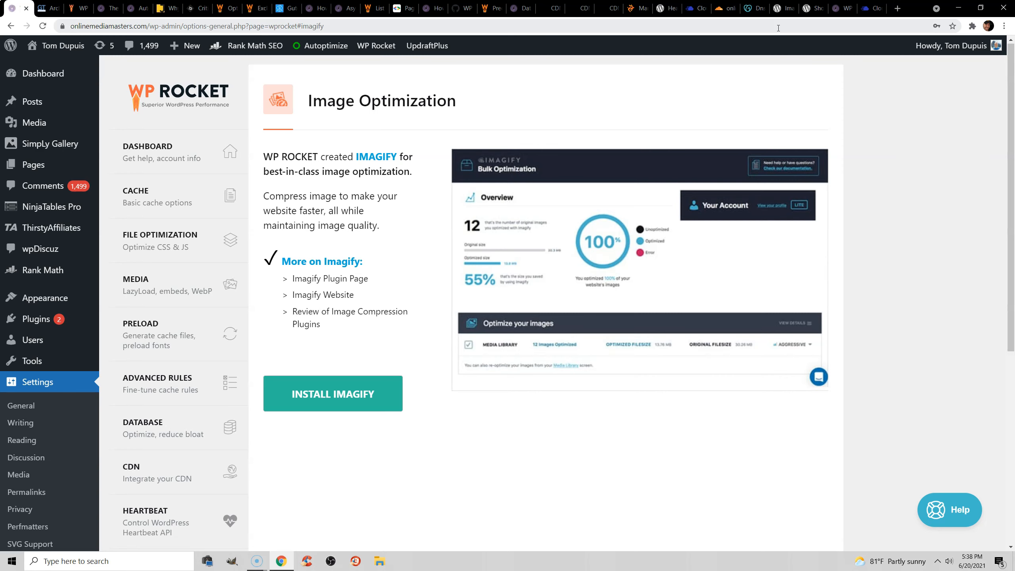
pyautogui.click(812, 8)
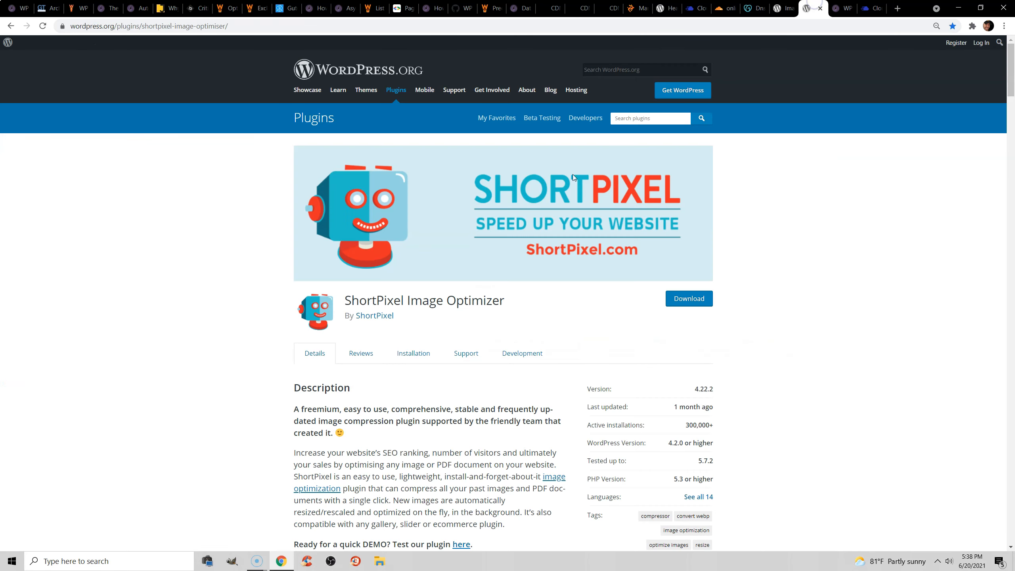
pyautogui.scroll(-5, 649, 194)
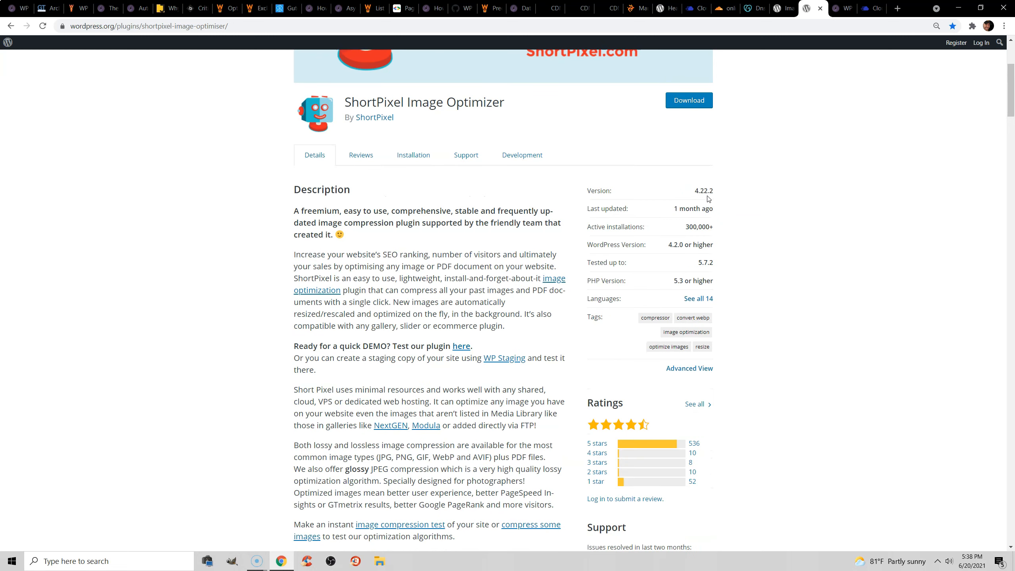
# Return to WP Rocket and review its export, import and rollback tools.
pyautogui.hotkey('ctrl', 'shift', 'Tab')
pyautogui.scroll(-5, 763, 136)
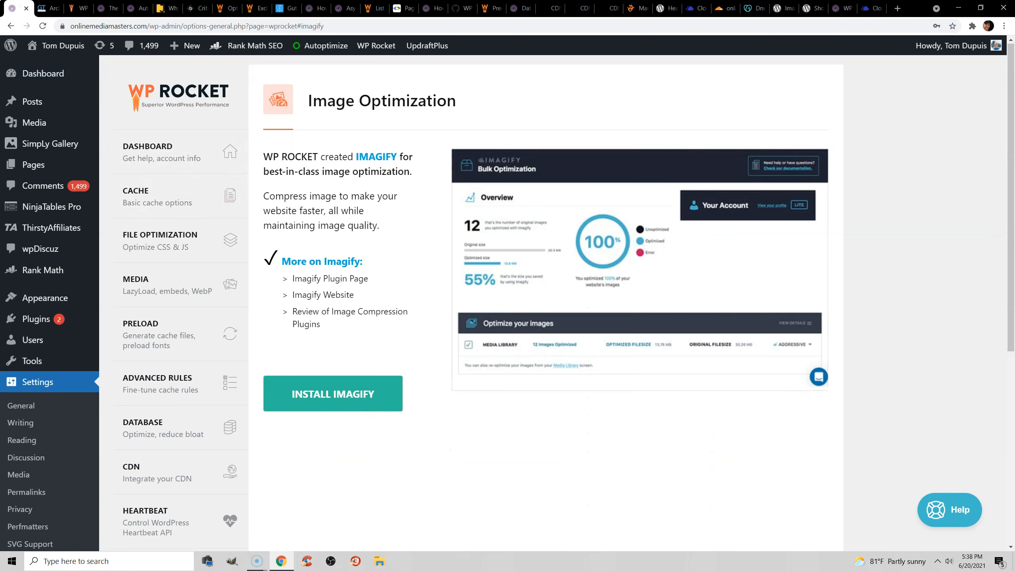
pyautogui.scroll(-5, 208, 260)
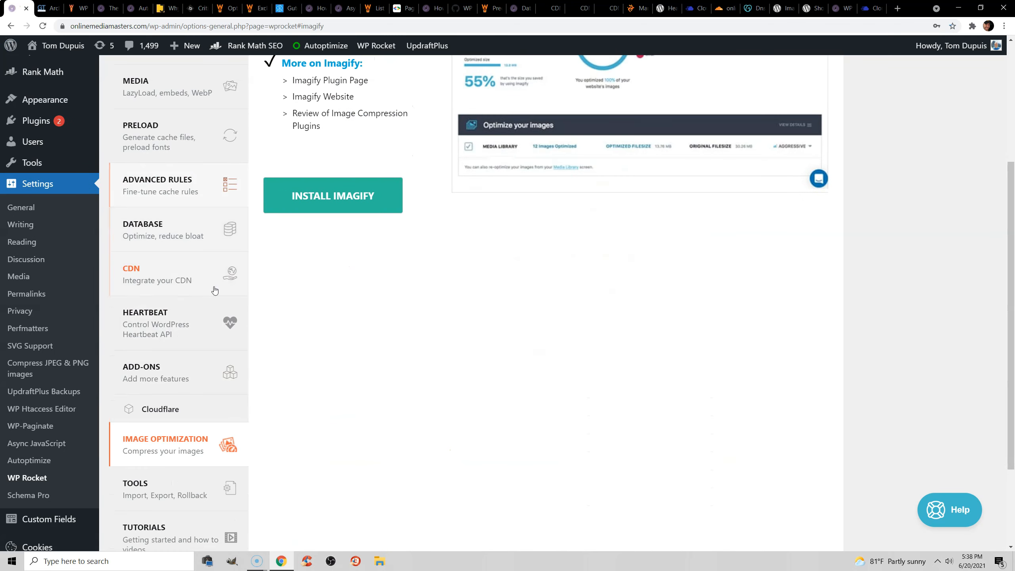
pyautogui.click(196, 482)
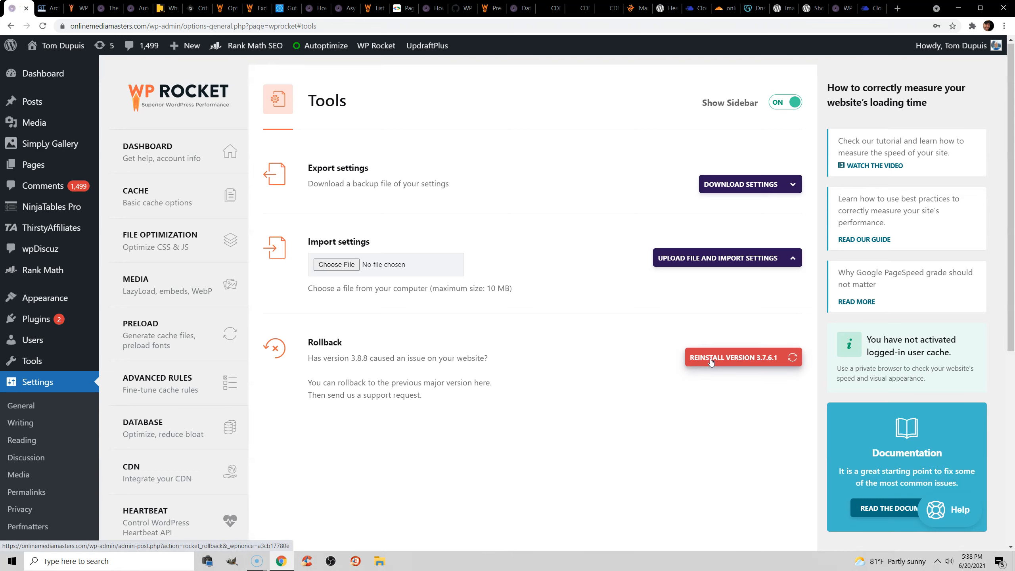
pyautogui.scroll(-5, 648, 351)
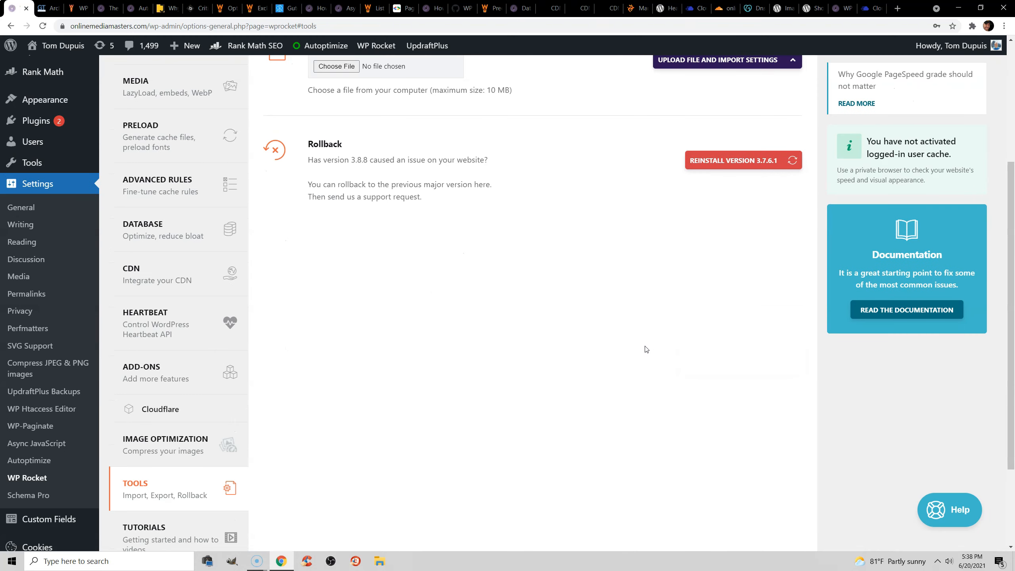
pyautogui.scroll(-1, 646, 349)
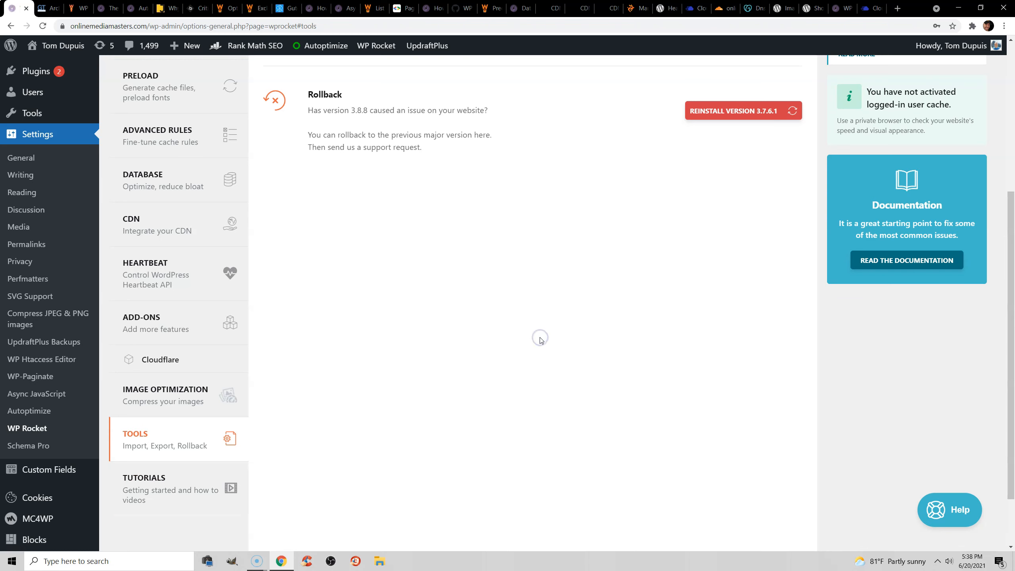
pyautogui.scroll(5, 541, 351)
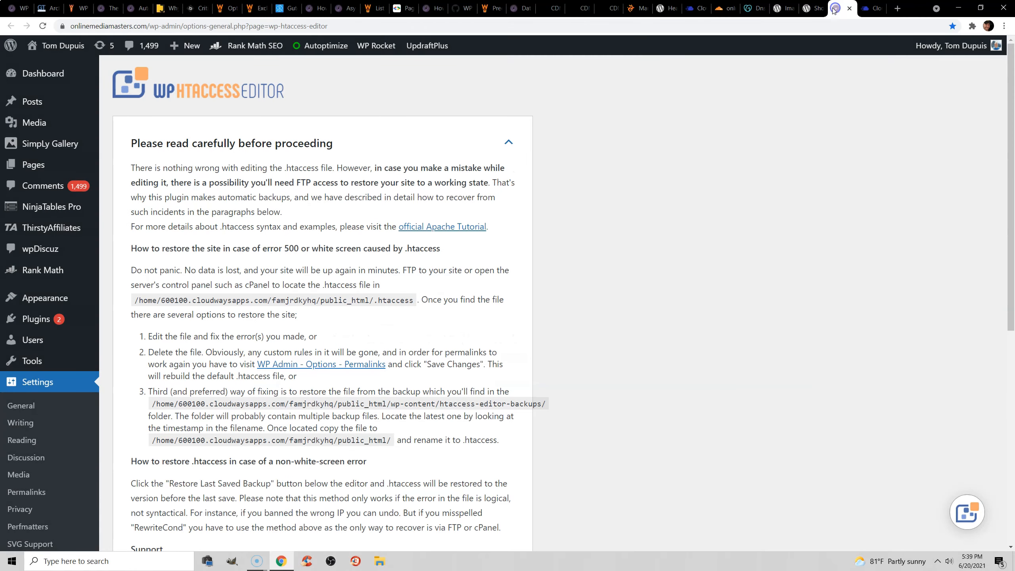
# In WP Htaccess Editor, review the .htaccess expiry rules and highlight the "4 months" values on the media lines.
pyautogui.scroll(-3, 584, 203)
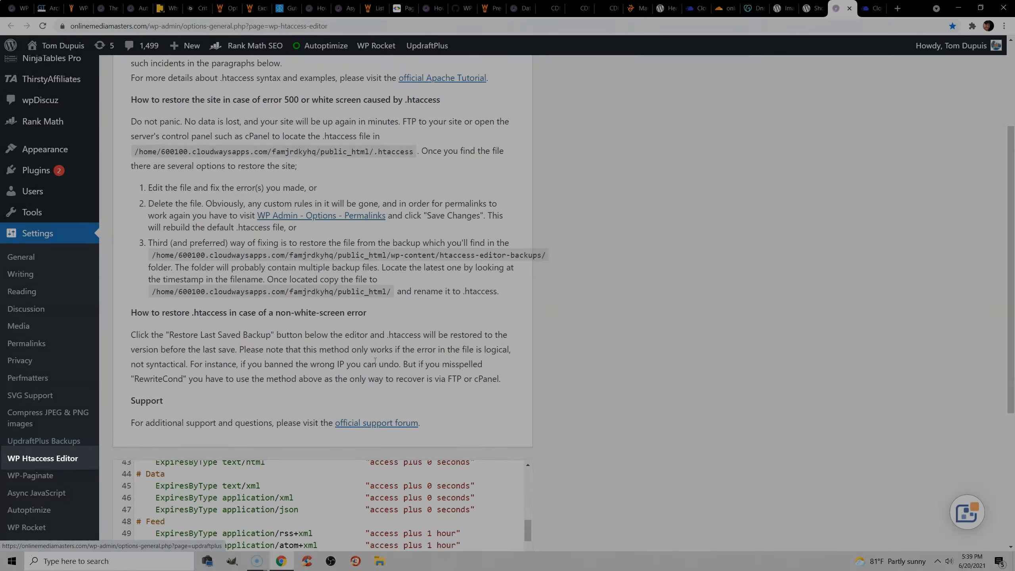
pyautogui.scroll(-6, 582, 311)
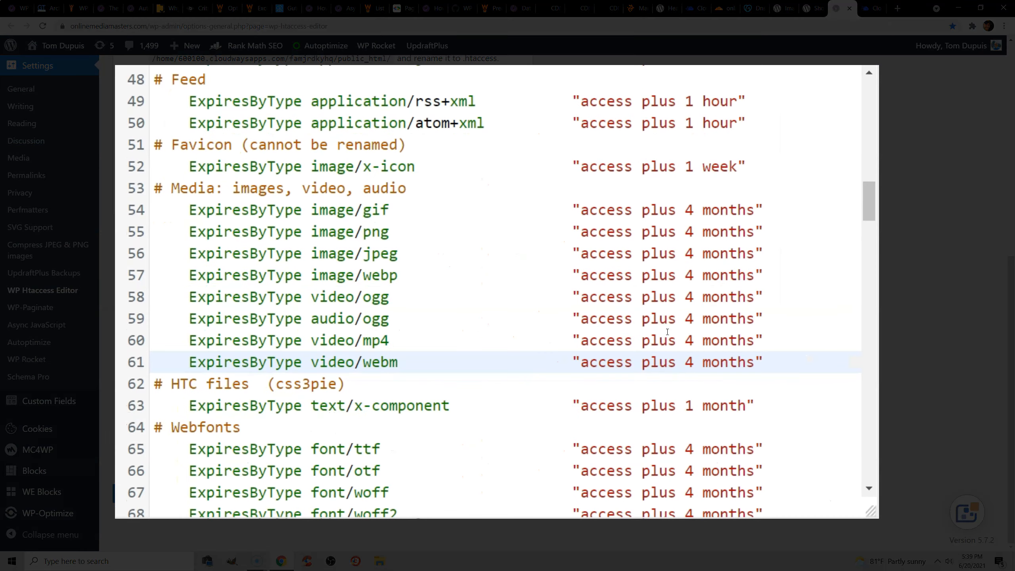
pyautogui.click(417, 378)
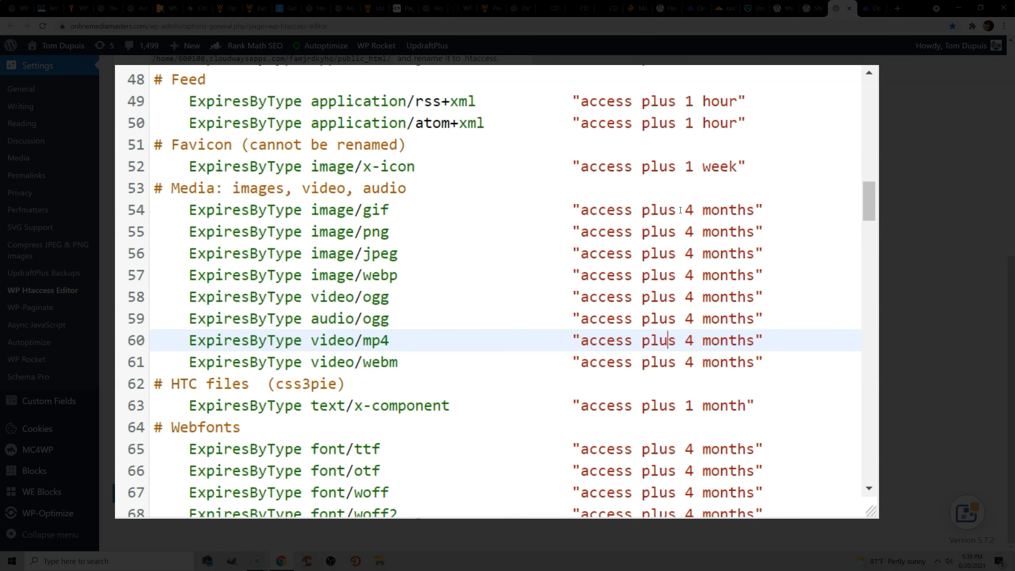
pyautogui.moveTo(687, 210); pyautogui.dragTo(745, 364)
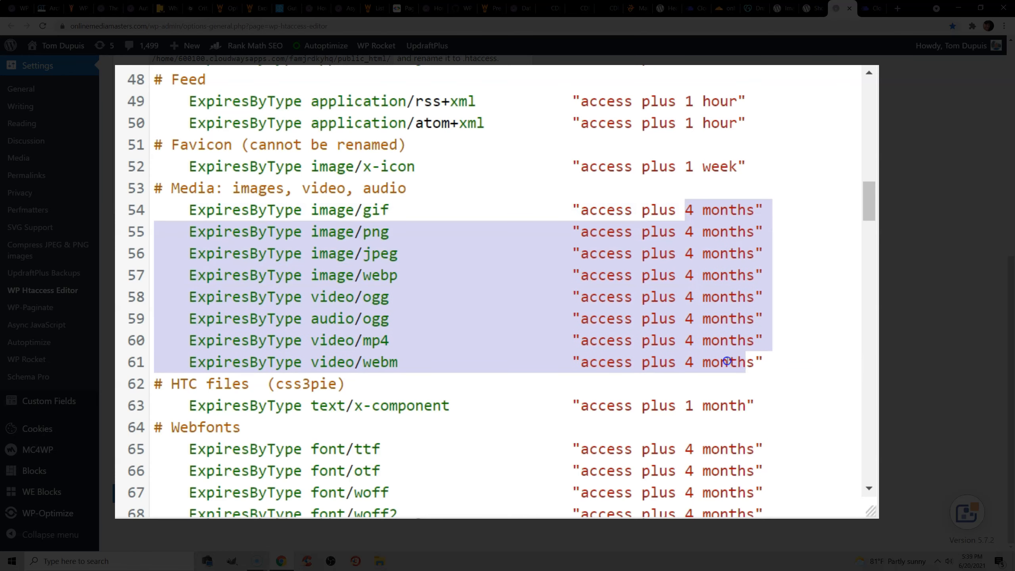
pyautogui.click(728, 362)
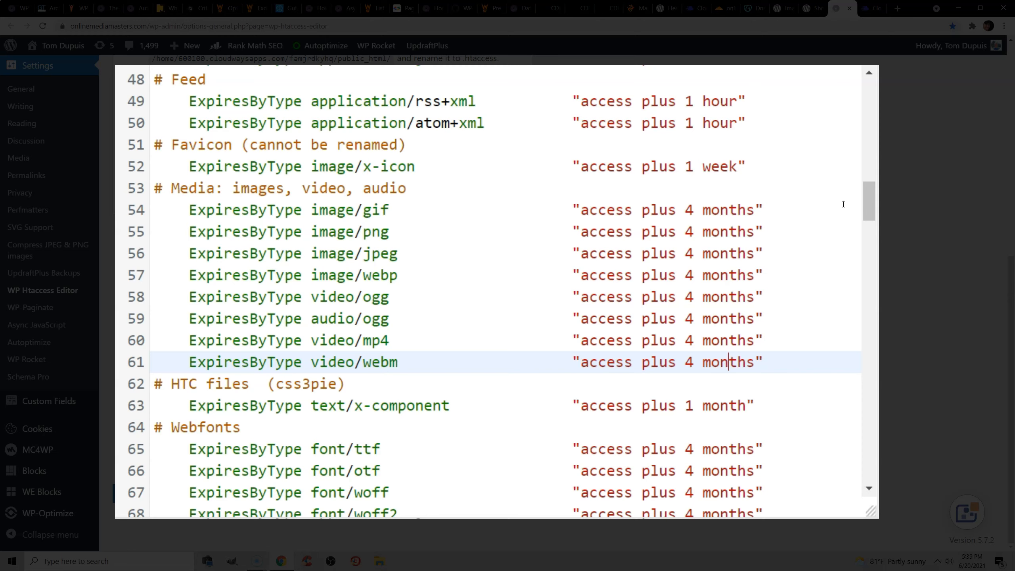
pyautogui.moveTo(871, 203); pyautogui.dragTo(875, 213)
pyautogui.click(680, 193)
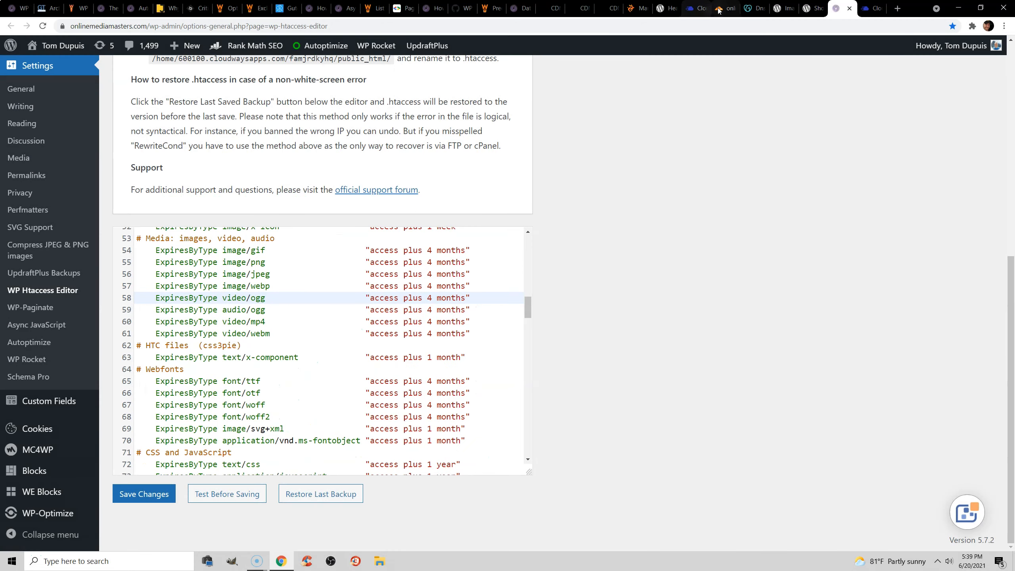
# Switch to the Cloudflare dashboard and open the site's caching configuration at the Browser Cache TTL setting.
pyautogui.click(719, 9)
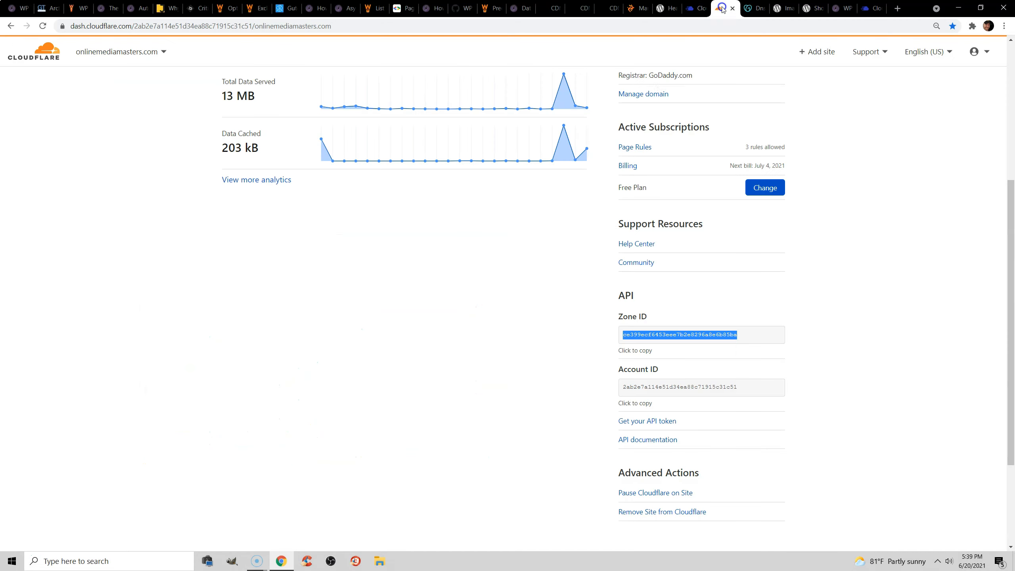
pyautogui.scroll(5, 592, 167)
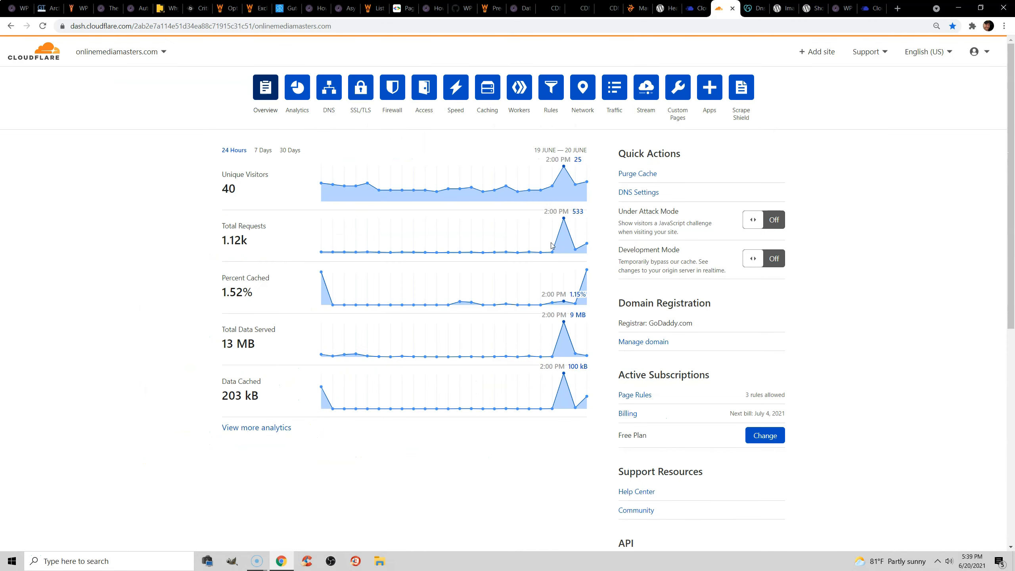
pyautogui.click(489, 98)
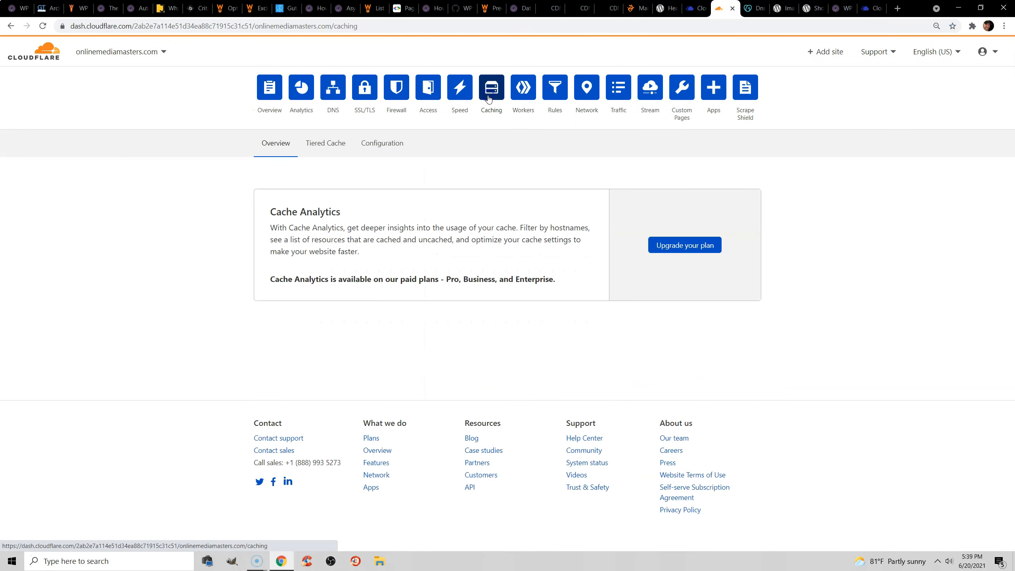
pyautogui.click(387, 144)
pyautogui.scroll(-5, 667, 203)
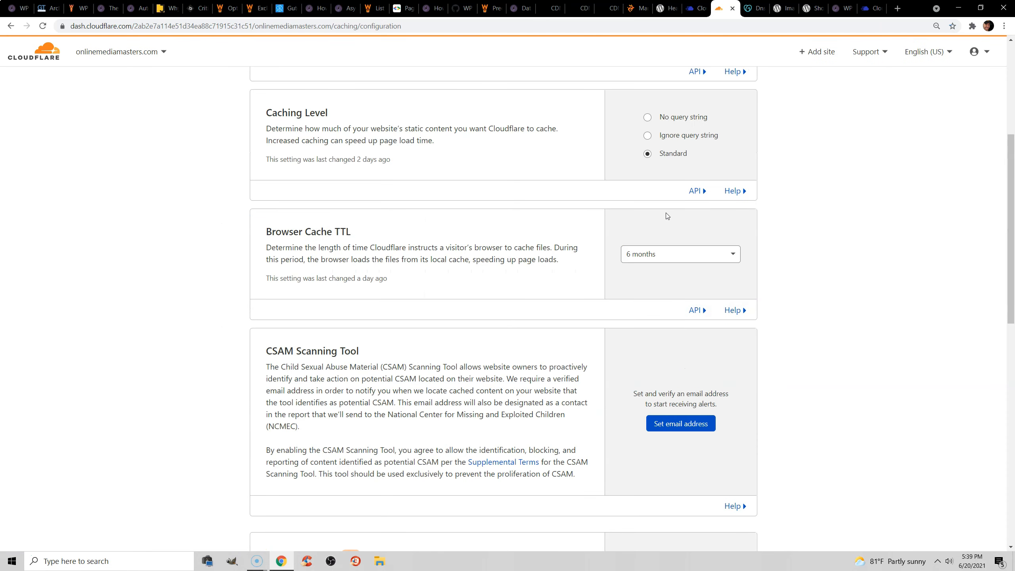
# Highlight the Browser Cache TTL heading and look through its available cache durations, leaving 6 months selected.
pyautogui.moveTo(356, 232); pyautogui.dragTo(267, 232)
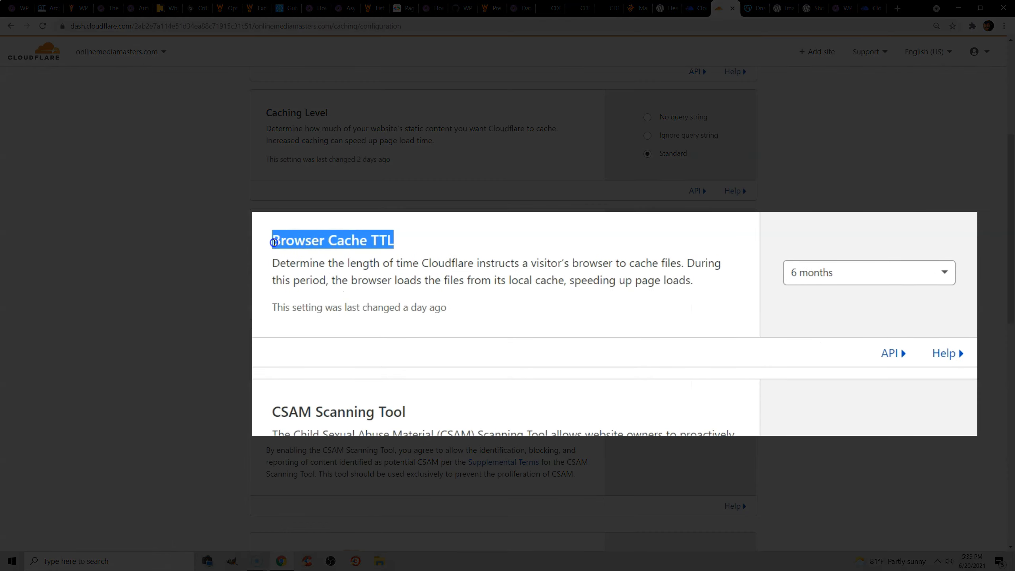
pyautogui.click(818, 275)
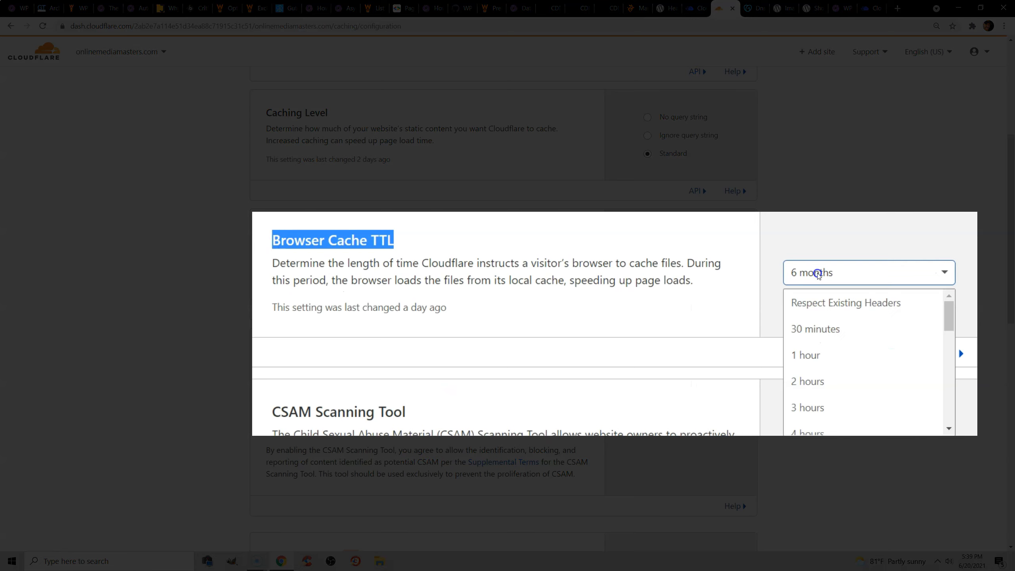
pyautogui.moveTo(949, 316); pyautogui.dragTo(966, 417)
pyautogui.click(854, 310)
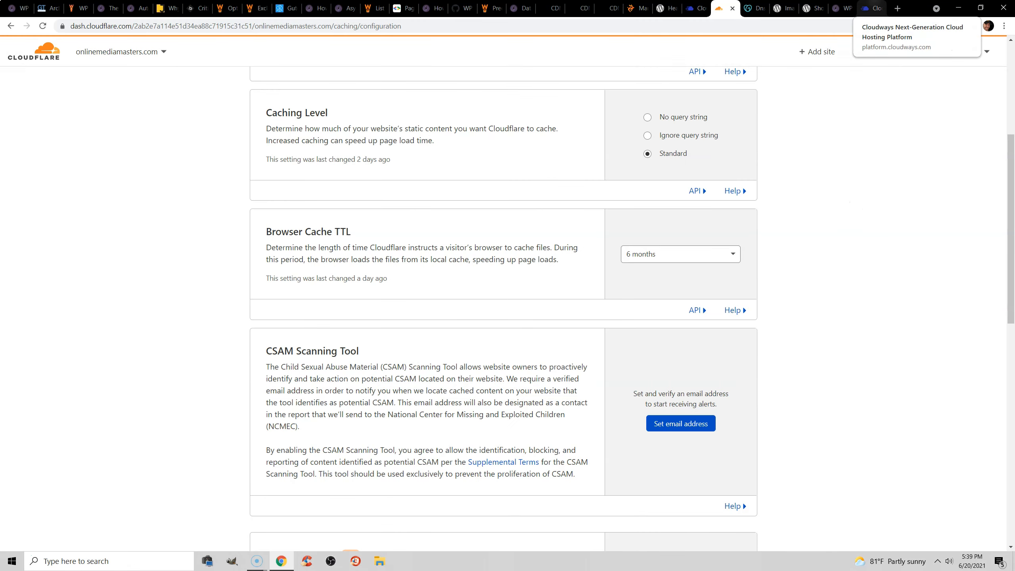
# Highlight the NGINX static cache expiry value in the Cloudways server settings and return to WP Rocket's Tools page.
pyautogui.click(871, 8)
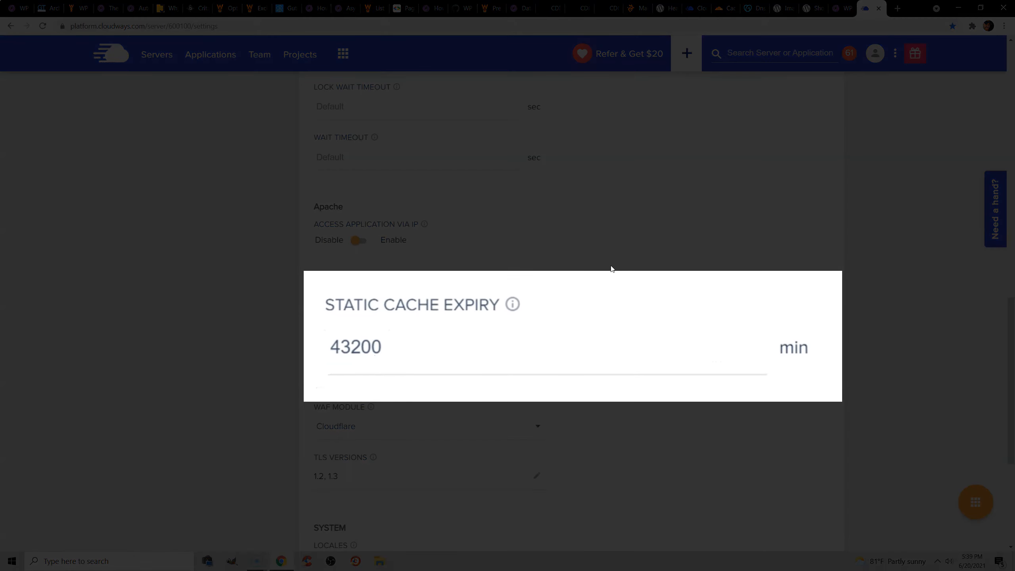
pyautogui.moveTo(400, 348); pyautogui.dragTo(313, 347)
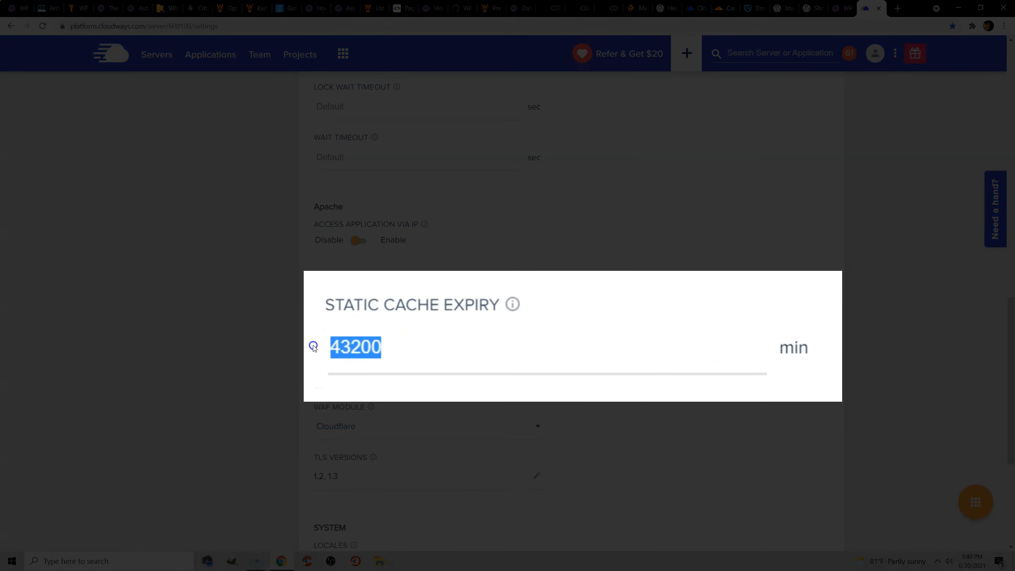
pyautogui.click(695, 324)
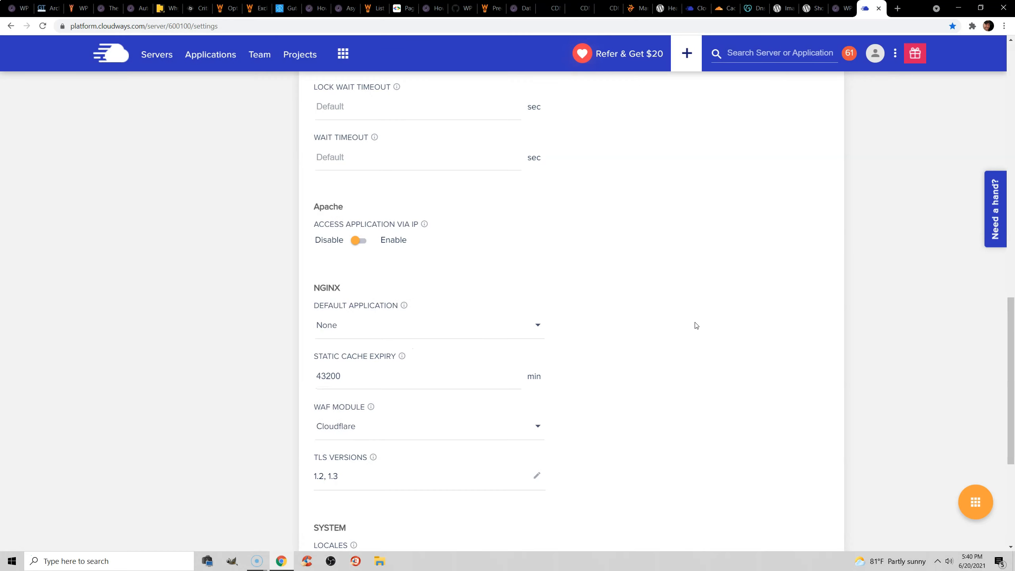
pyautogui.click(18, 8)
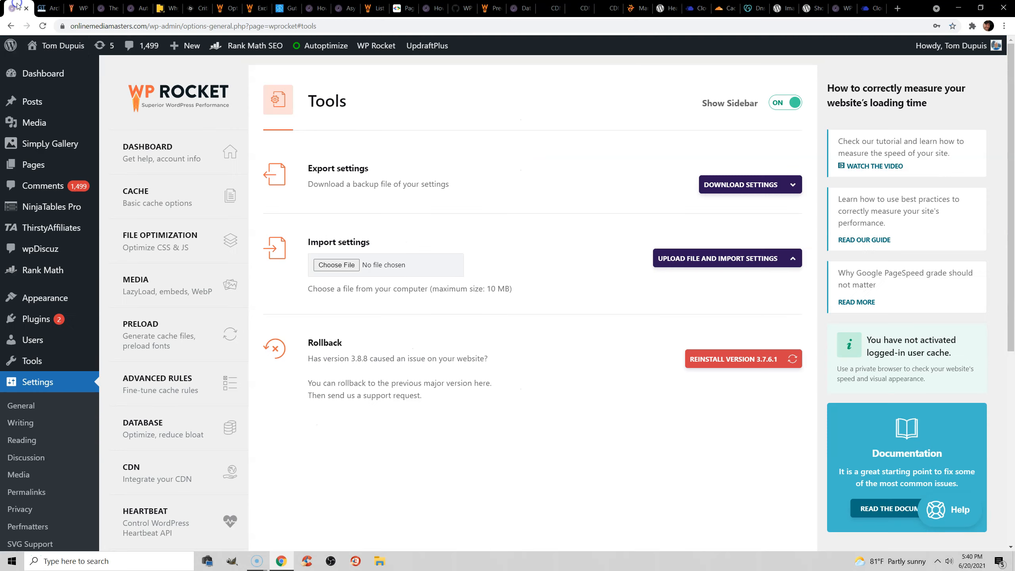